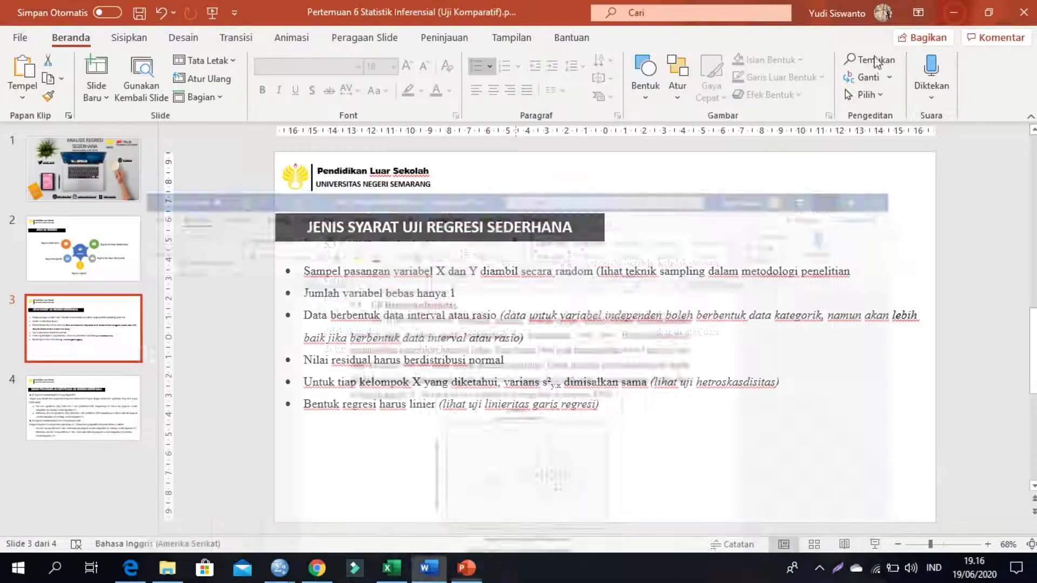
- Switch to the PowerPoint presentation and review the simple regression requirements on slide 3
{"action": "left_click", "coordinate": [953, 12]}
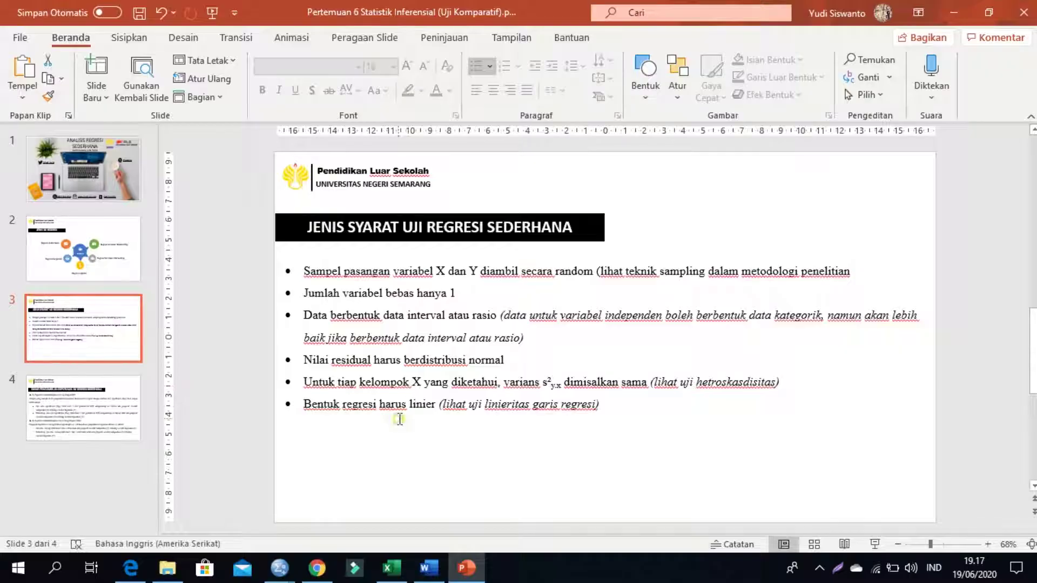
{"action": "left_click", "coordinate": [399, 419]}
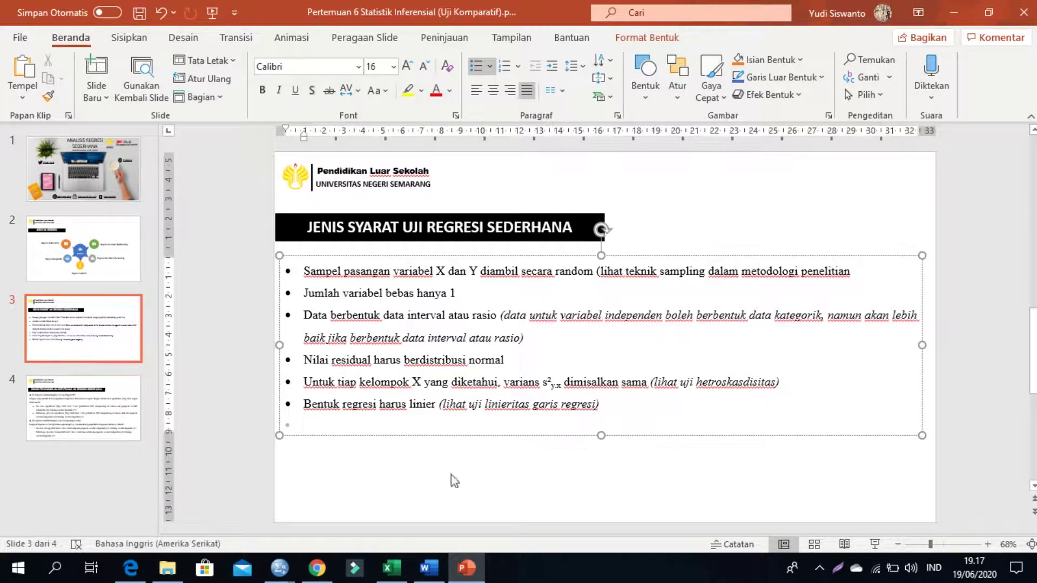
{"action": "left_click", "coordinate": [318, 493]}
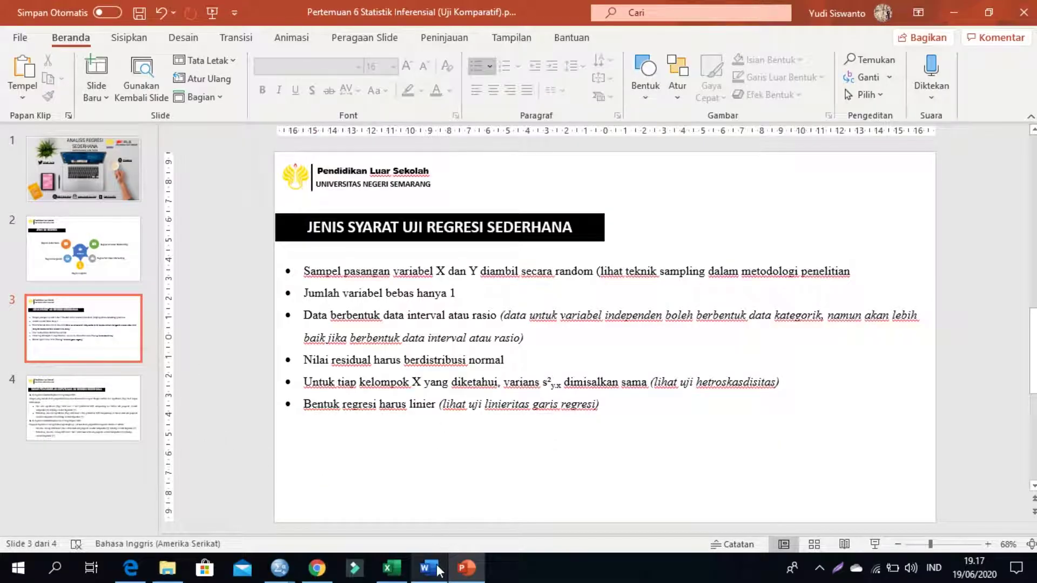
- Switch to the Word document BAB V ANALISIS REGRESI and examine the scatterplot and explanation in section 5.3 Uji Heteroskedastisitas
{"action": "mouse_move", "coordinate": [438, 570]}
{"action": "left_click", "coordinate": [432, 527]}
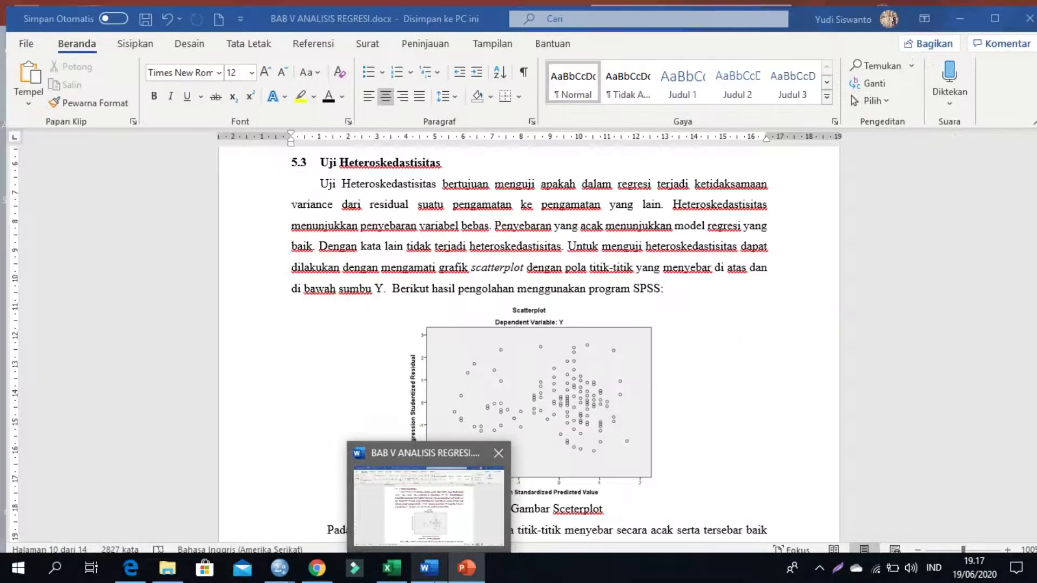
{"action": "left_click", "coordinate": [426, 572]}
{"action": "scroll", "coordinate": [504, 292], "scroll_direction": "down", "scroll_amount": 5}
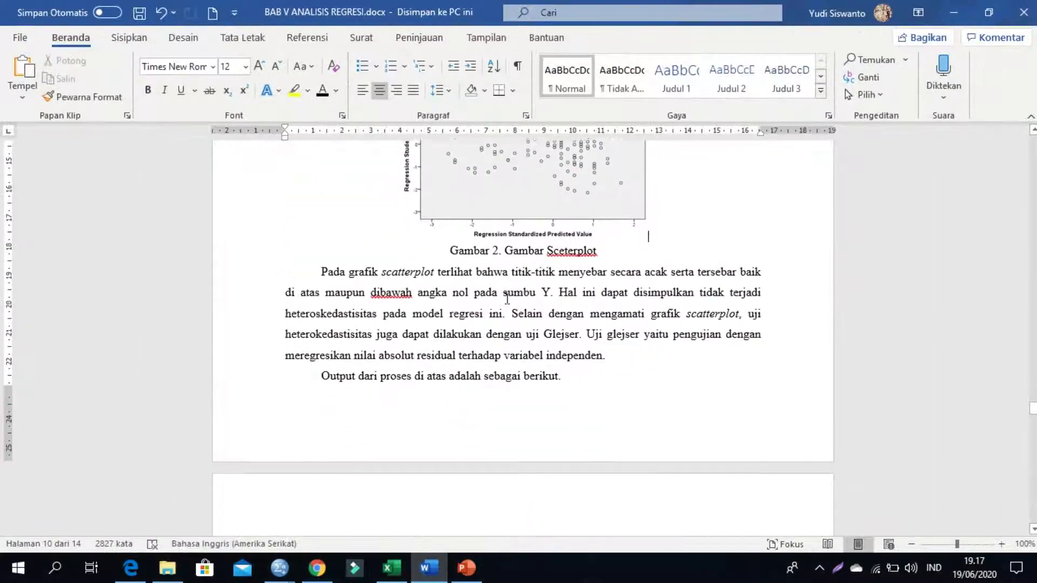
{"action": "scroll", "coordinate": [507, 298], "scroll_direction": "down", "scroll_amount": 7}
{"action": "scroll", "coordinate": [507, 299], "scroll_direction": "up", "scroll_amount": 8}
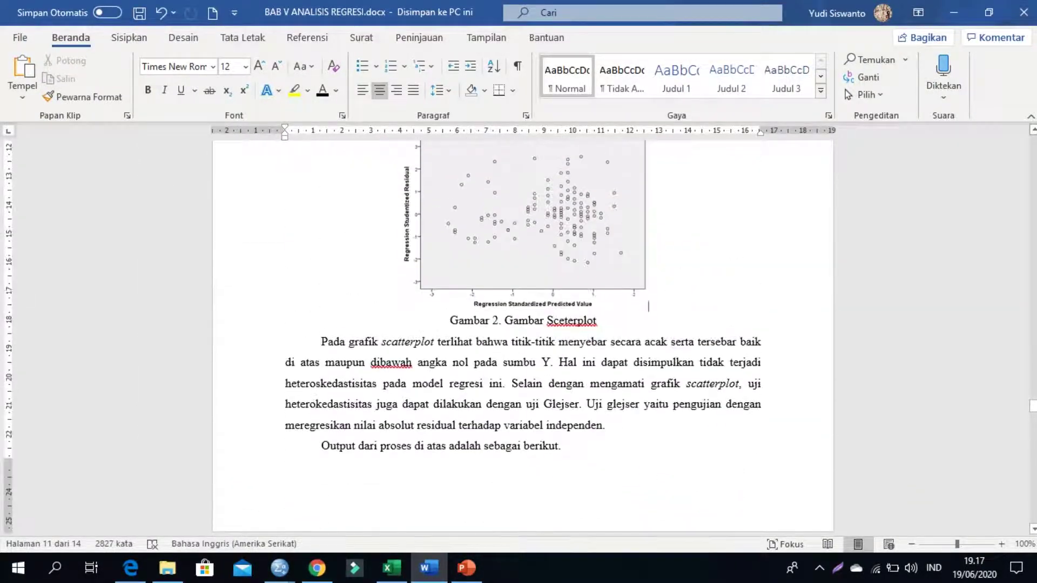
{"action": "scroll", "coordinate": [648, 306], "scroll_direction": "up", "scroll_amount": 3}
- Go back to section D, Syarat/Asumsi Penggunaan Analisis, and read the list of regression assumptions
{"action": "left_click", "coordinate": [1032, 172]}
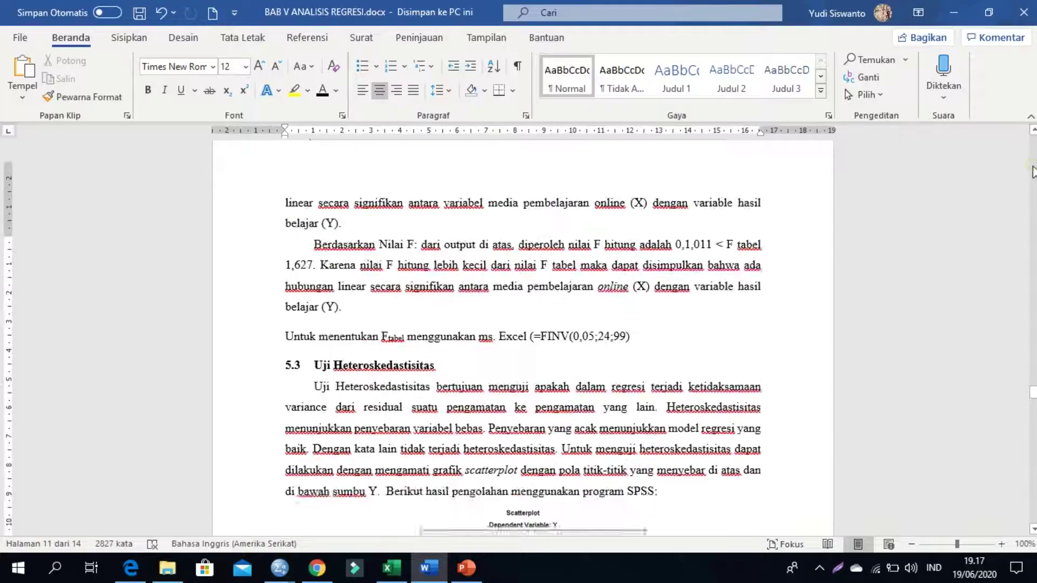
{"action": "left_click_drag", "start_coordinate": [1032, 172], "coordinate": [1033, 173]}
{"action": "scroll", "coordinate": [536, 308], "scroll_direction": "up", "scroll_amount": 1}
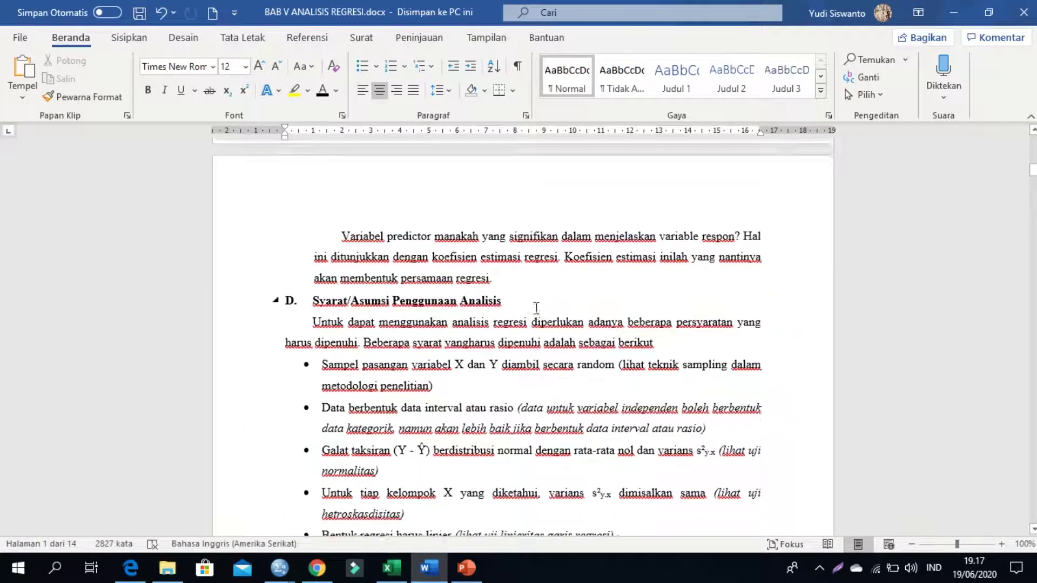
{"action": "scroll", "coordinate": [536, 308], "scroll_direction": "down", "scroll_amount": 8}
{"action": "scroll", "coordinate": [536, 307], "scroll_direction": "up", "scroll_amount": 4}
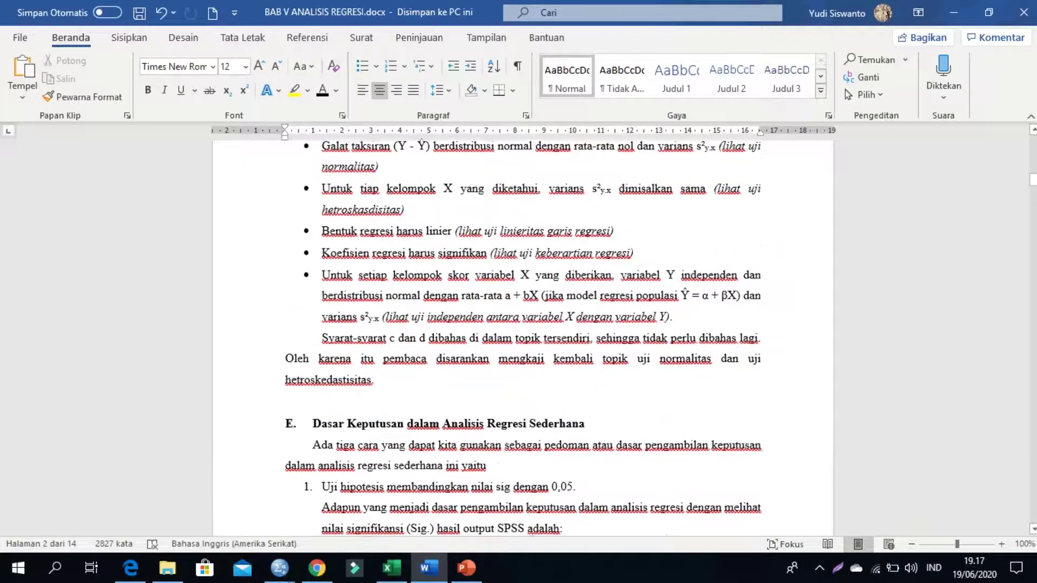
{"action": "left_click", "coordinate": [766, 324]}
{"action": "scroll", "coordinate": [765, 325], "scroll_direction": "up", "scroll_amount": 7}
{"action": "scroll", "coordinate": [766, 326], "scroll_direction": "down", "scroll_amount": 4}
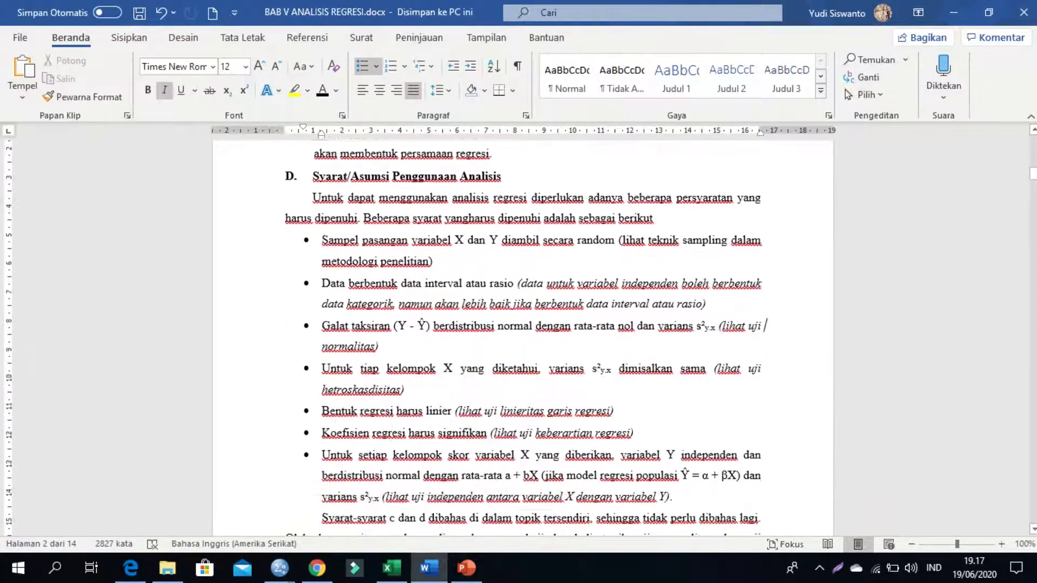
- Read the research title, problem, hypothesis and data collection sections of the worked regression example
{"action": "scroll", "coordinate": [766, 325], "scroll_direction": "down", "scroll_amount": 15}
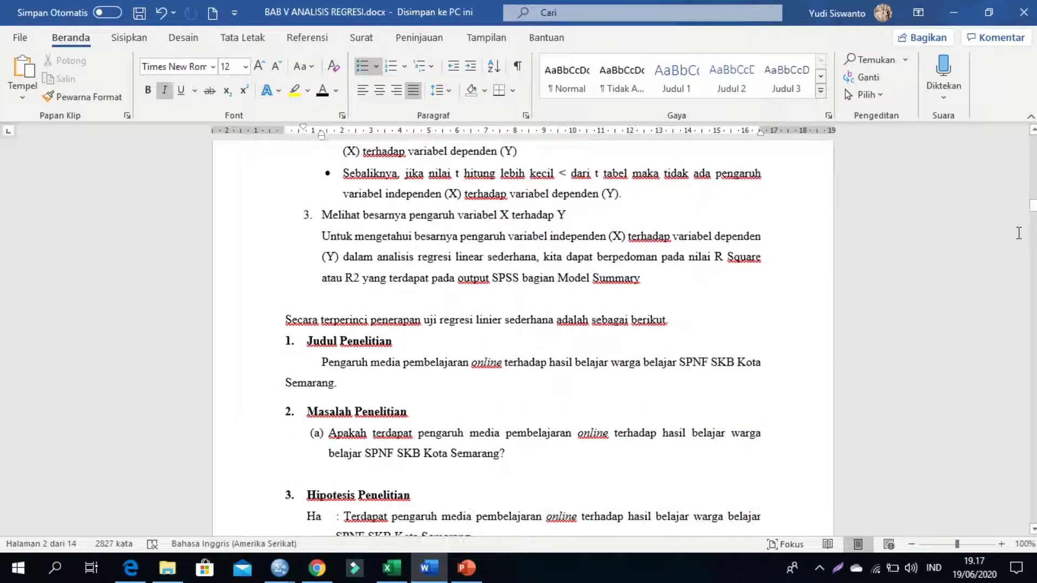
{"action": "scroll", "coordinate": [1018, 233], "scroll_direction": "down", "scroll_amount": 2}
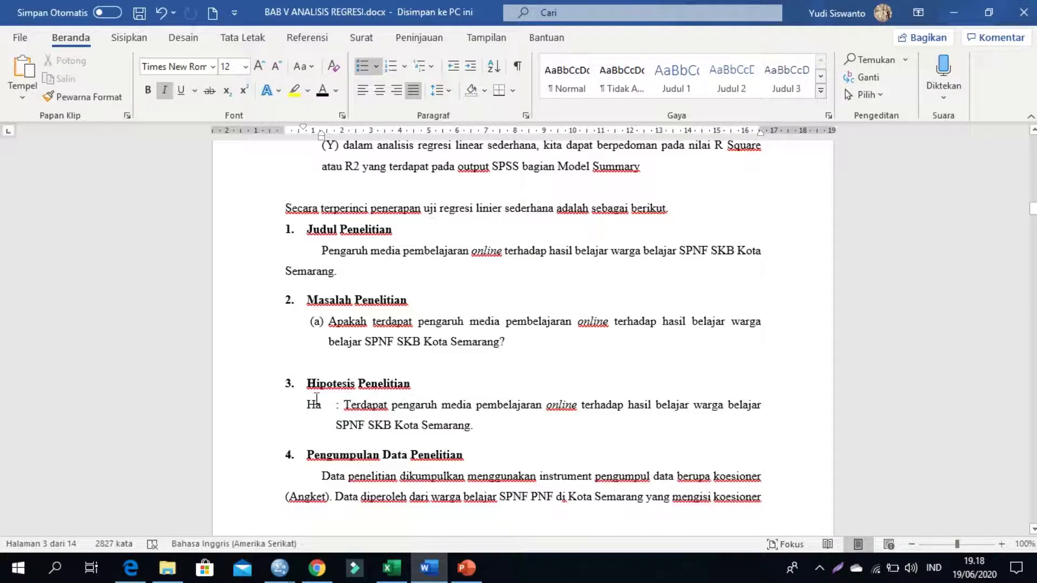
{"action": "scroll", "coordinate": [316, 388], "scroll_direction": "down", "scroll_amount": 1}
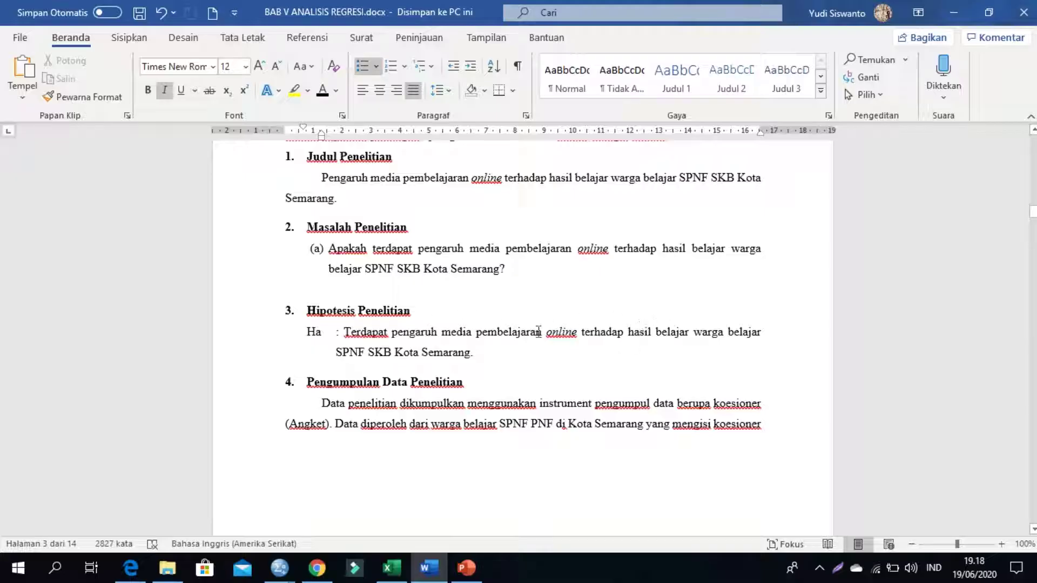
{"action": "scroll", "coordinate": [399, 344], "scroll_direction": "down", "scroll_amount": 3}
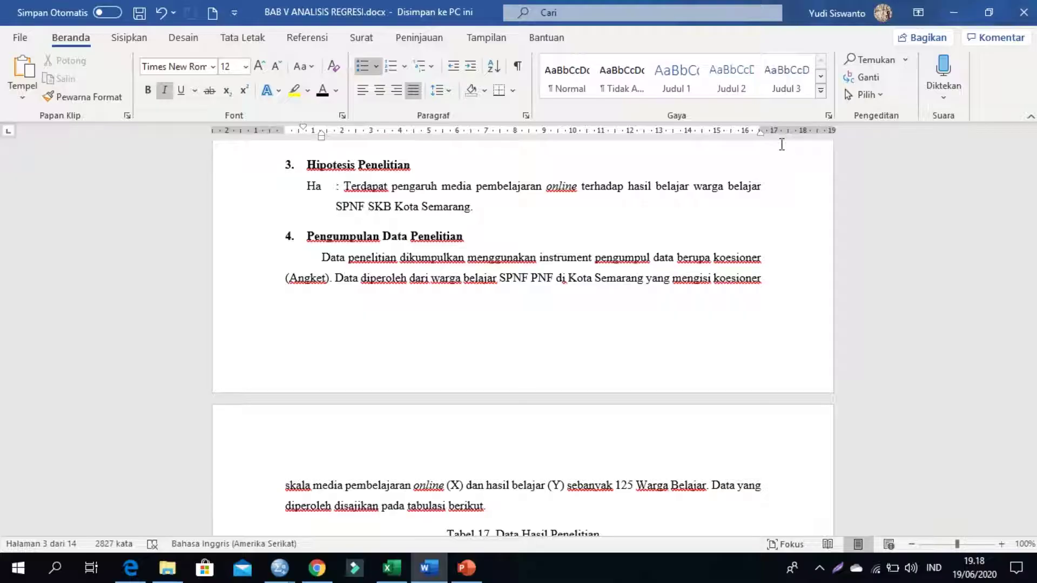
- Look through the respondents' X and Y scores in Tabel 17, Data Hasil Penelitian, down to the last row
{"action": "scroll", "coordinate": [578, 310], "scroll_direction": "down", "scroll_amount": 10}
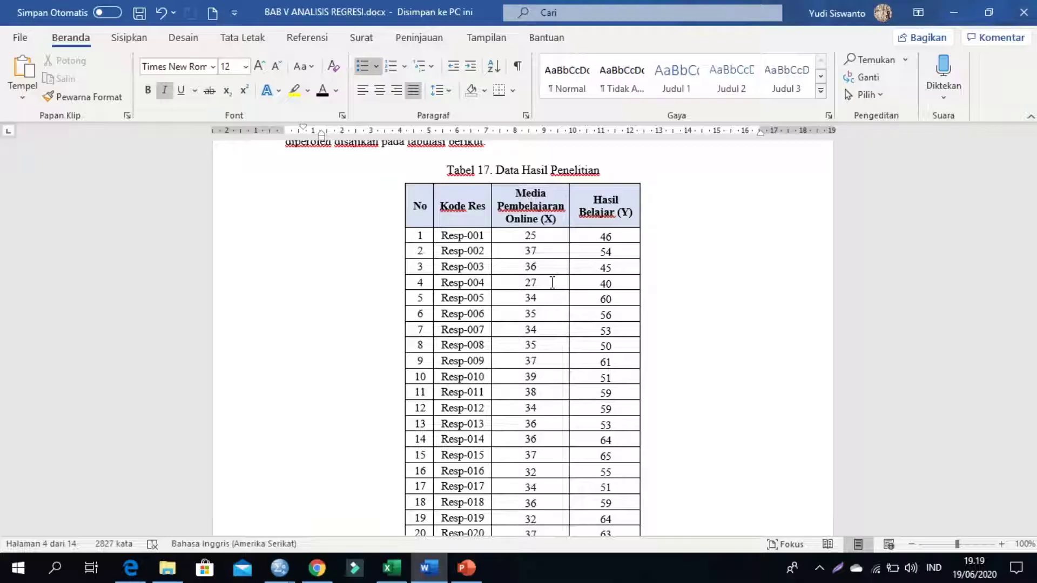
{"action": "scroll", "coordinate": [551, 283], "scroll_direction": "down", "scroll_amount": 12}
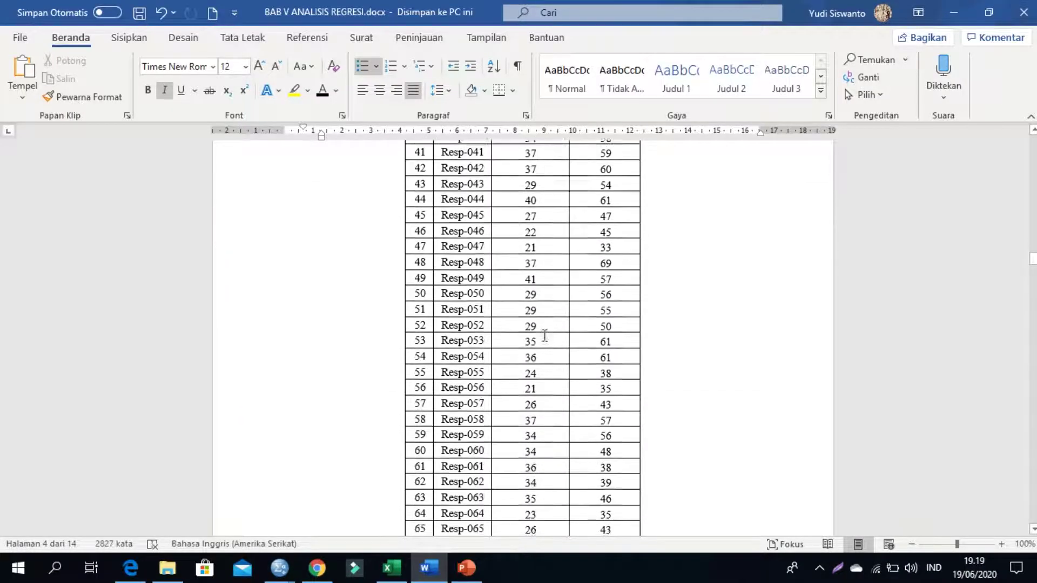
{"action": "scroll", "coordinate": [544, 335], "scroll_direction": "down", "scroll_amount": 18}
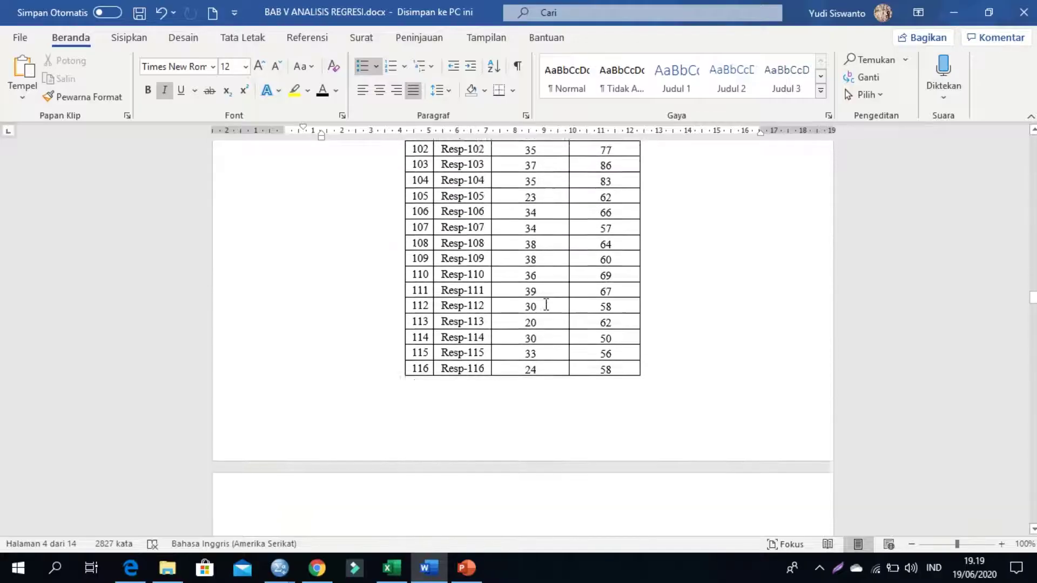
{"action": "scroll", "coordinate": [545, 304], "scroll_direction": "down", "scroll_amount": 5}
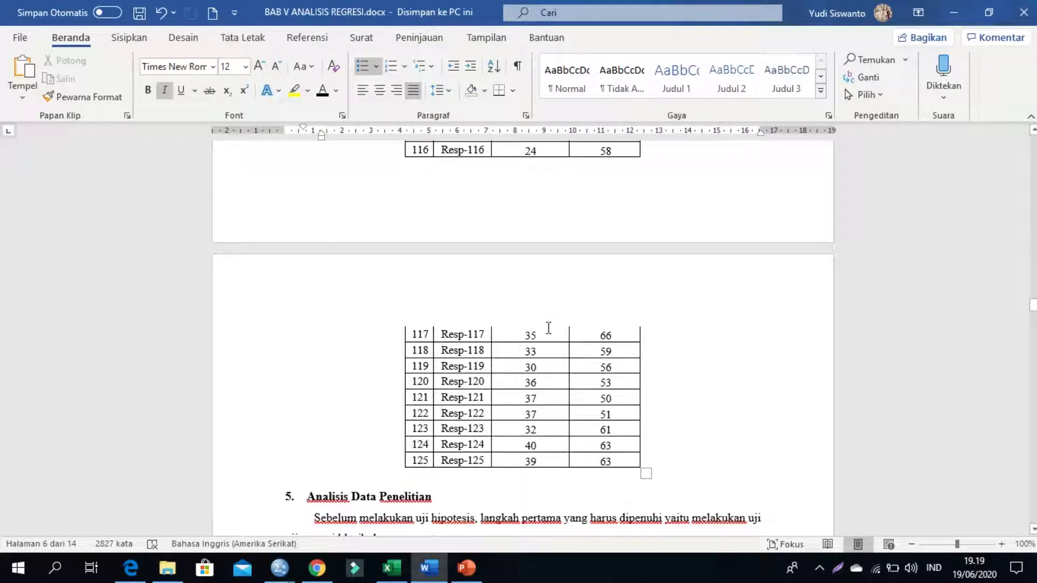
{"action": "scroll", "coordinate": [516, 389], "scroll_direction": "down", "scroll_amount": 2}
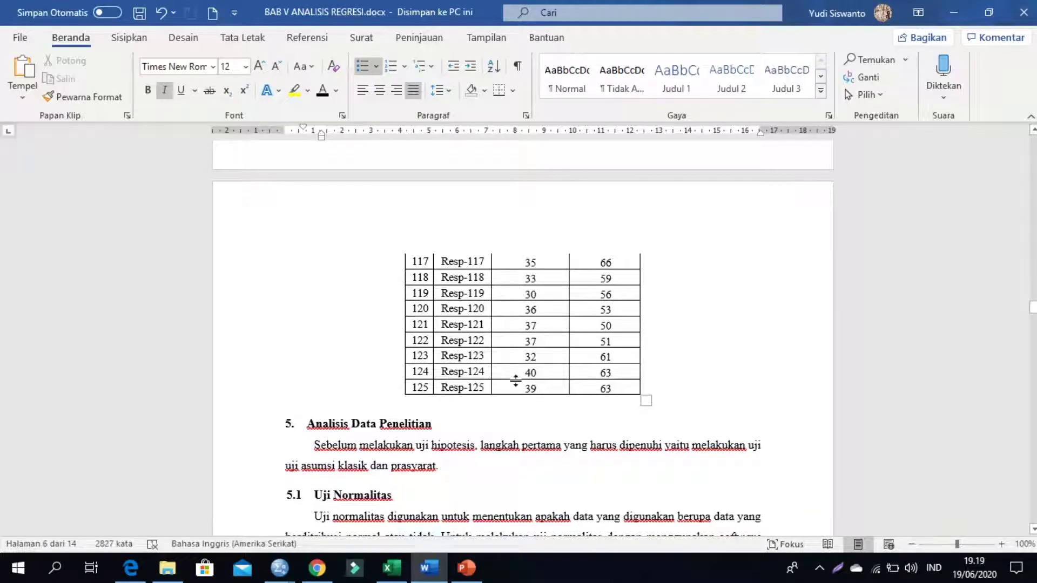
- Read section 5.1 Uji Normalitas, including the Shapiro Wilk and Kolmogorov Smirnov criteria, down to Tabel 5.1
{"action": "scroll", "coordinate": [519, 397], "scroll_direction": "down", "scroll_amount": 2}
{"action": "scroll", "coordinate": [478, 397], "scroll_direction": "down", "scroll_amount": 1}
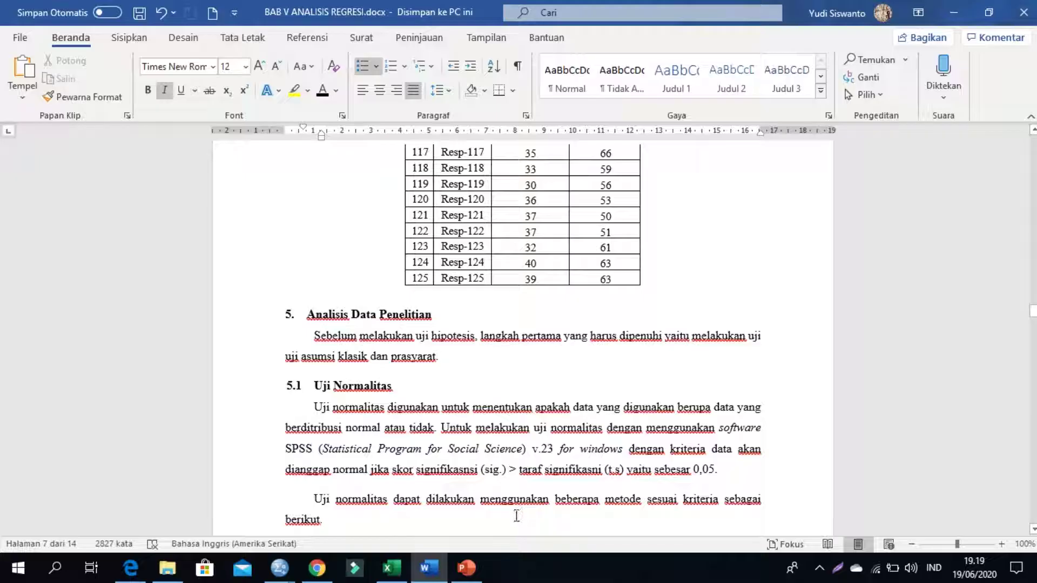
{"action": "scroll", "coordinate": [465, 446], "scroll_direction": "down", "scroll_amount": 4}
{"action": "scroll", "coordinate": [465, 445], "scroll_direction": "up", "scroll_amount": 1}
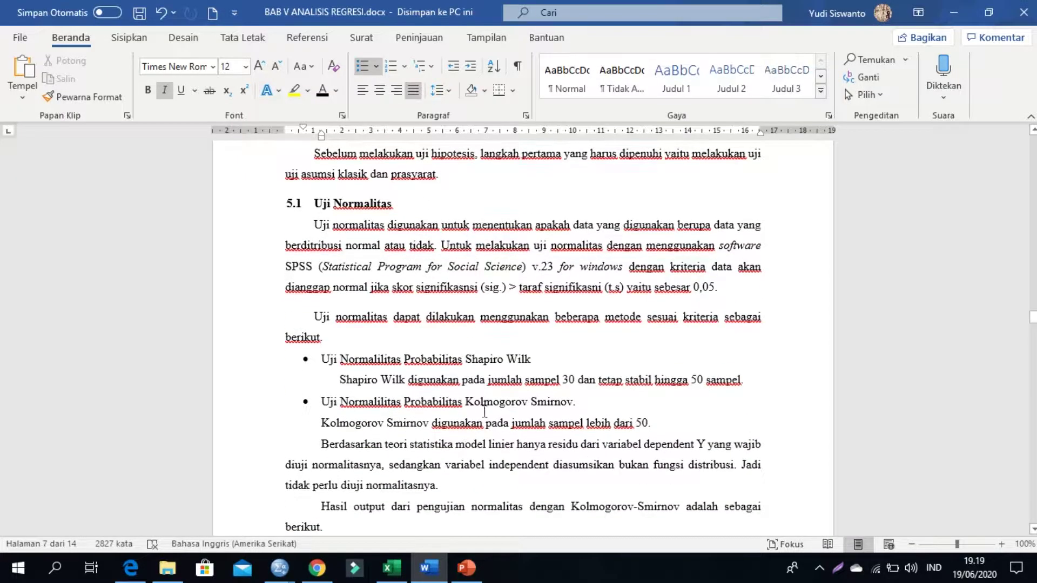
{"action": "scroll", "coordinate": [504, 280], "scroll_direction": "down", "scroll_amount": 2}
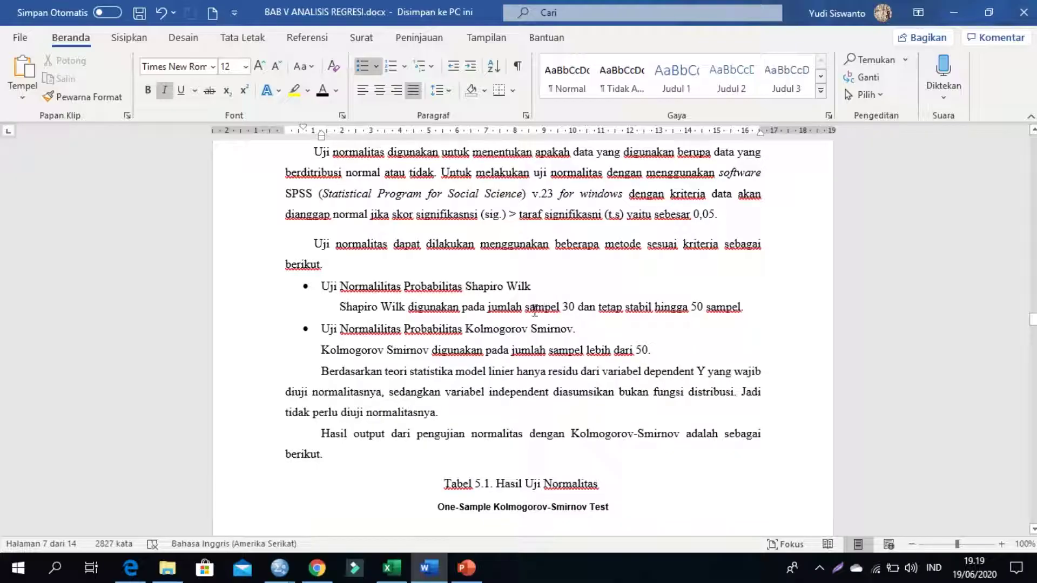
{"action": "scroll", "coordinate": [536, 344], "scroll_direction": "down", "scroll_amount": 2}
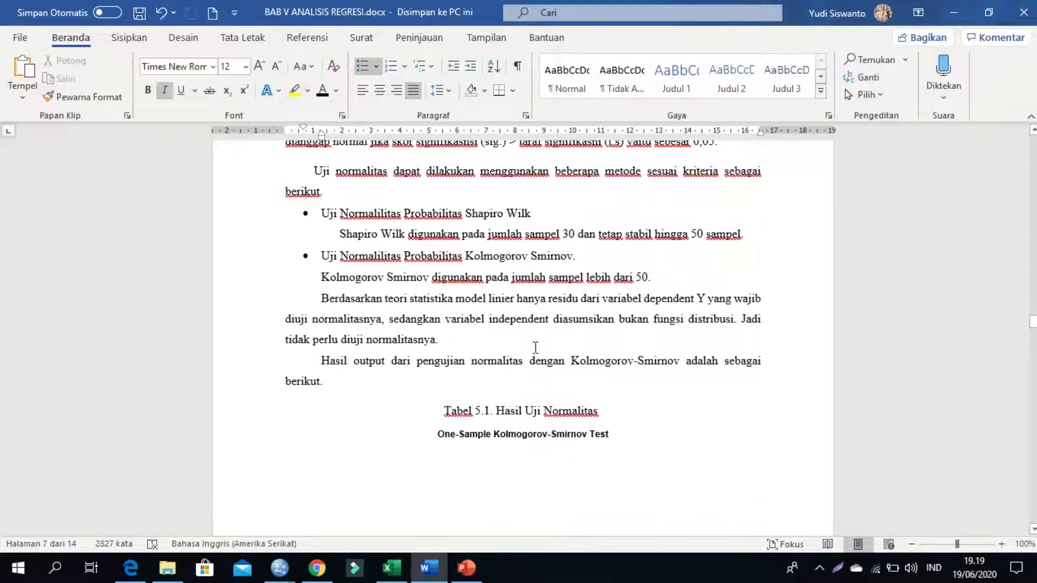
{"action": "scroll", "coordinate": [535, 347], "scroll_direction": "down", "scroll_amount": 3}
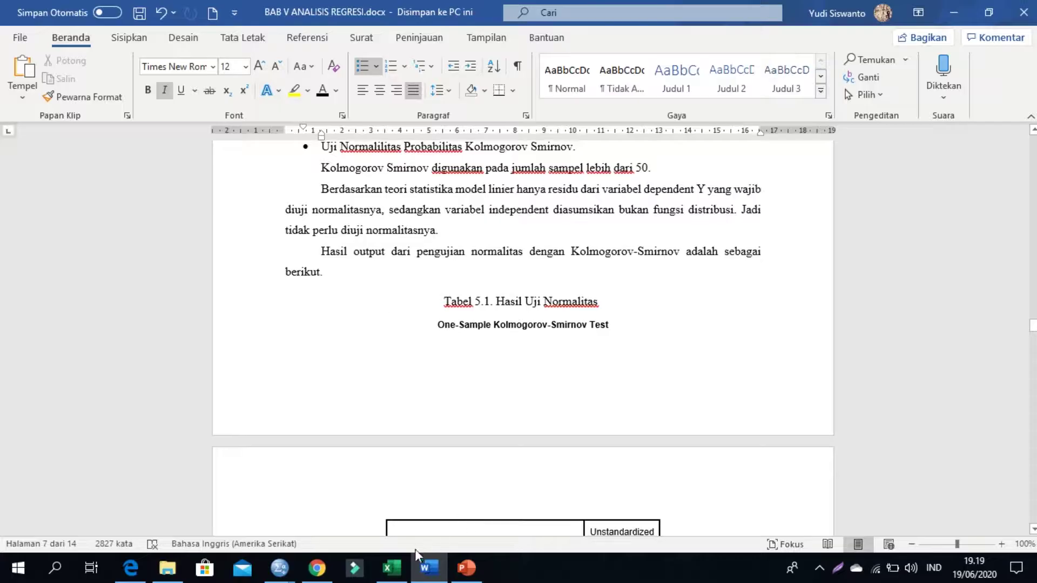
- Switch to the SPSS data editor and create a new empty dataset
{"action": "left_click", "coordinate": [432, 572]}
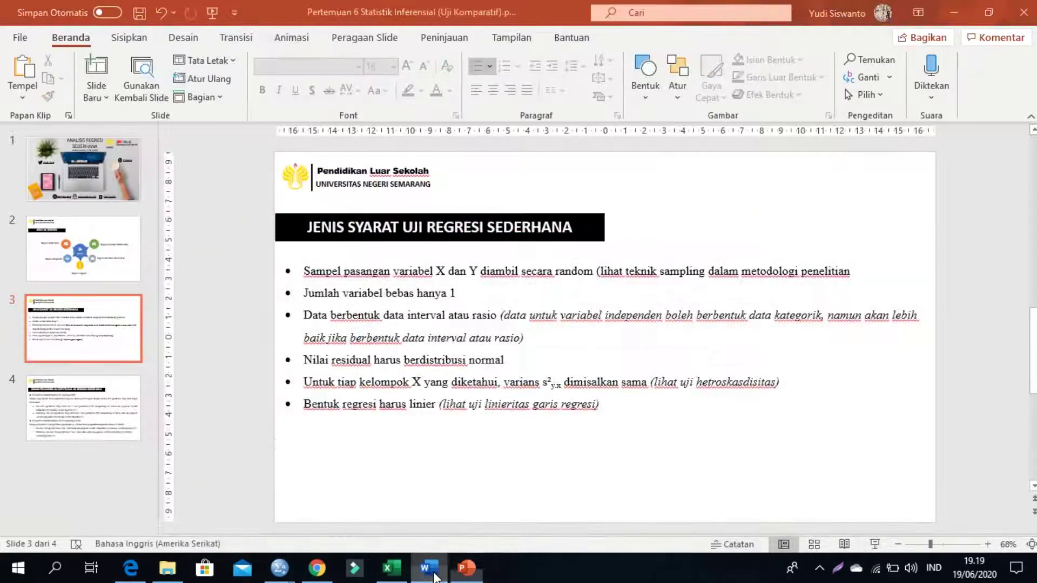
{"action": "left_click", "coordinate": [468, 382]}
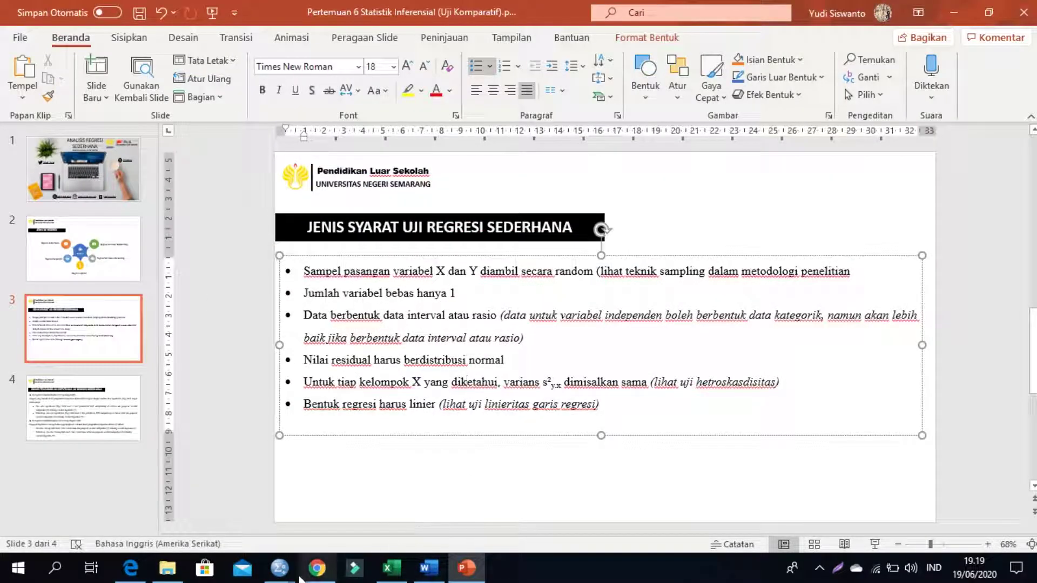
{"action": "mouse_move", "coordinate": [300, 576]}
{"action": "mouse_move", "coordinate": [391, 539]}
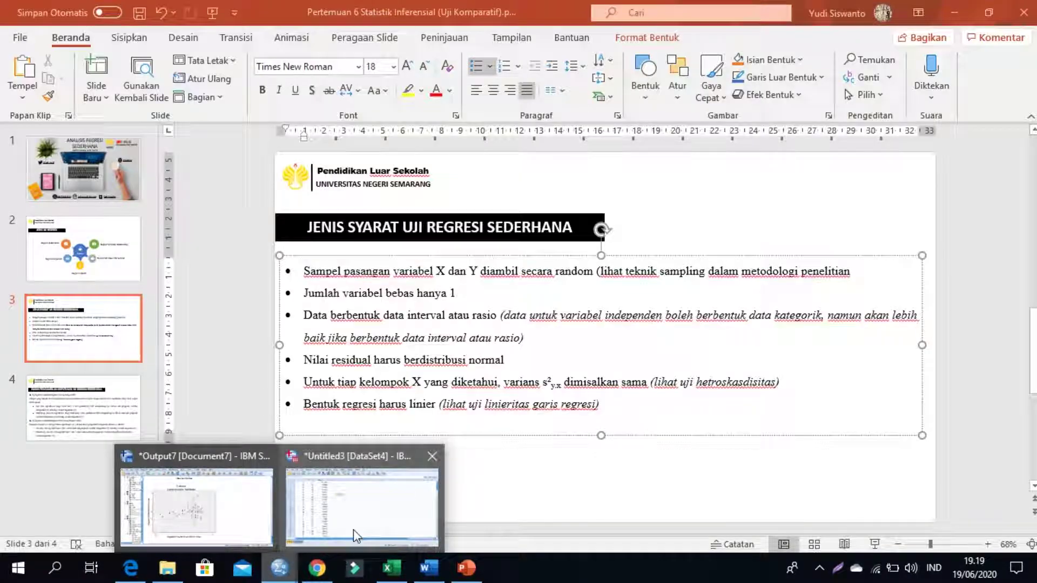
{"action": "left_click", "coordinate": [419, 518]}
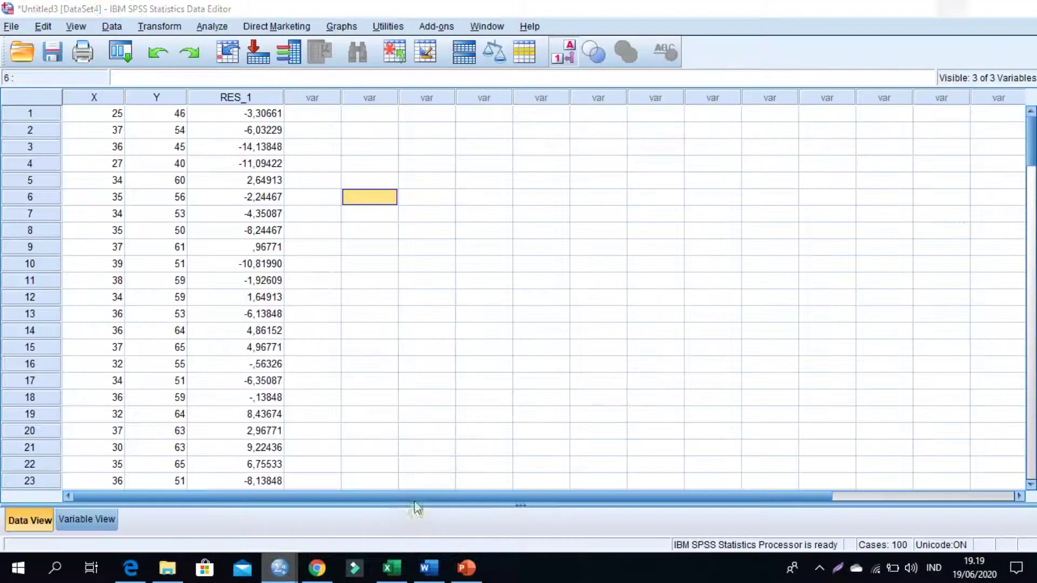
{"action": "left_click", "coordinate": [438, 464]}
{"action": "key", "text": "ctrl+n"}
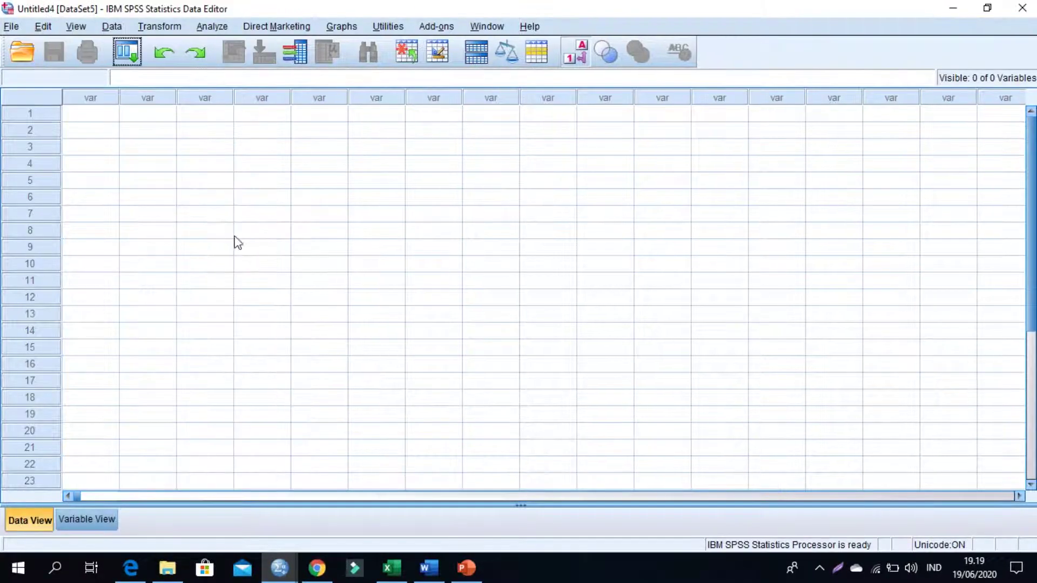
{"action": "left_click_drag", "start_coordinate": [263, 184], "coordinate": [250, 171]}
{"action": "left_click", "coordinate": [168, 146]}
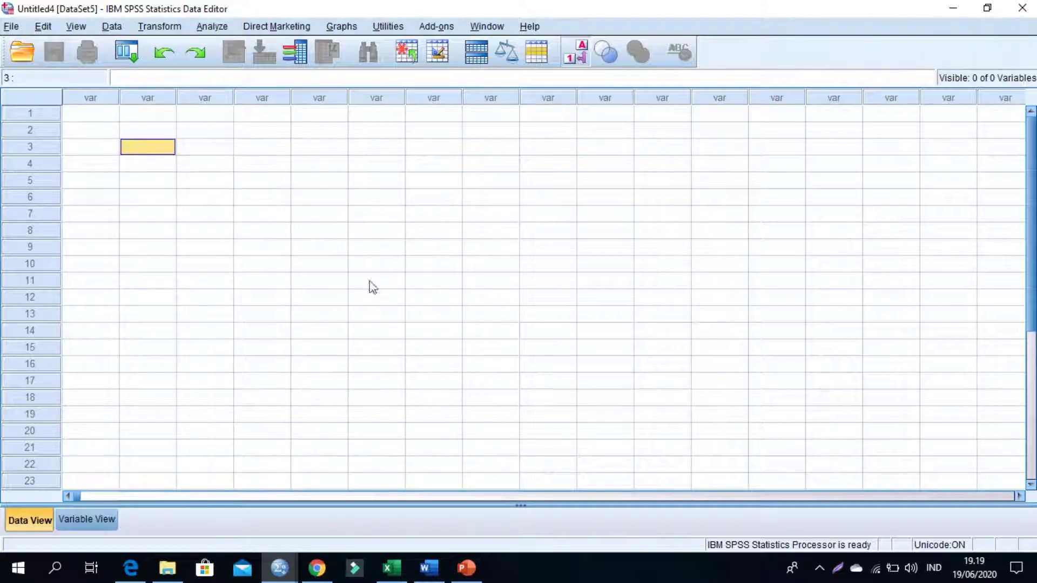
- Switch to the Excel workbook DATA MATERI PERTEMUAN 7 and copy the X and Y values in C2:D126 of the Regresi Sederhana sheet
{"action": "left_click", "coordinate": [391, 568]}
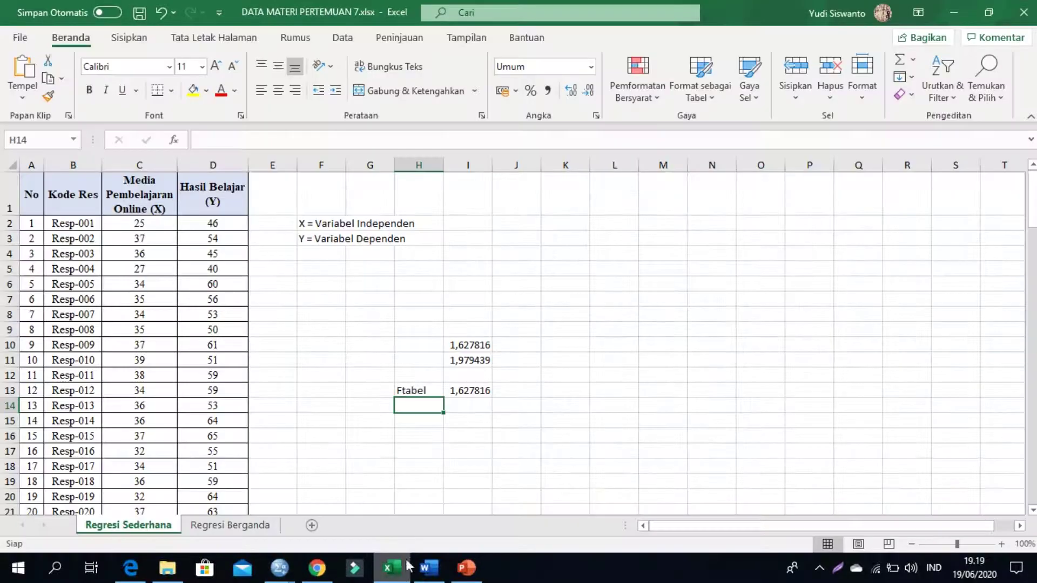
{"action": "left_click", "coordinate": [381, 348]}
{"action": "left_click_drag", "start_coordinate": [127, 223], "coordinate": [198, 483]}
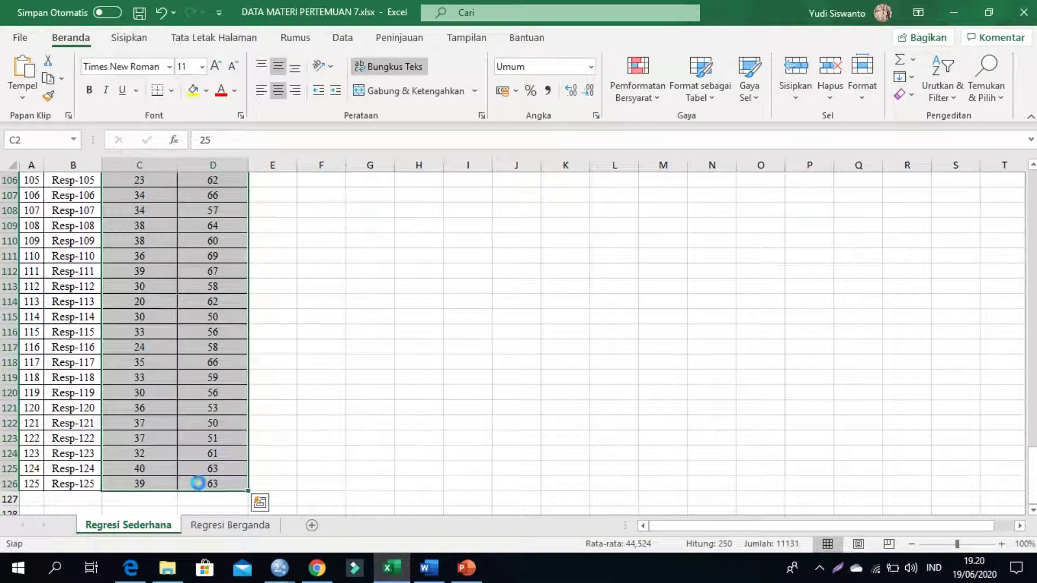
{"action": "key", "text": "ctrl+c"}
- Switch to the empty SPSS dataset Untitled4 and paste the copied X and Y values starting at row 1 of the first column
{"action": "left_click", "coordinate": [280, 568]}
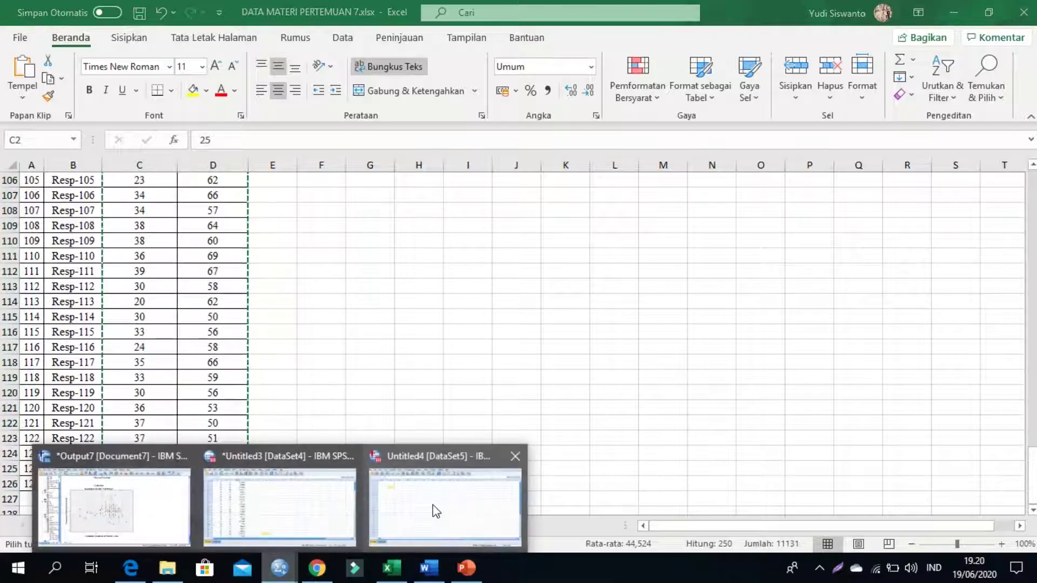
{"action": "left_click", "coordinate": [436, 511]}
{"action": "left_click", "coordinate": [191, 283]}
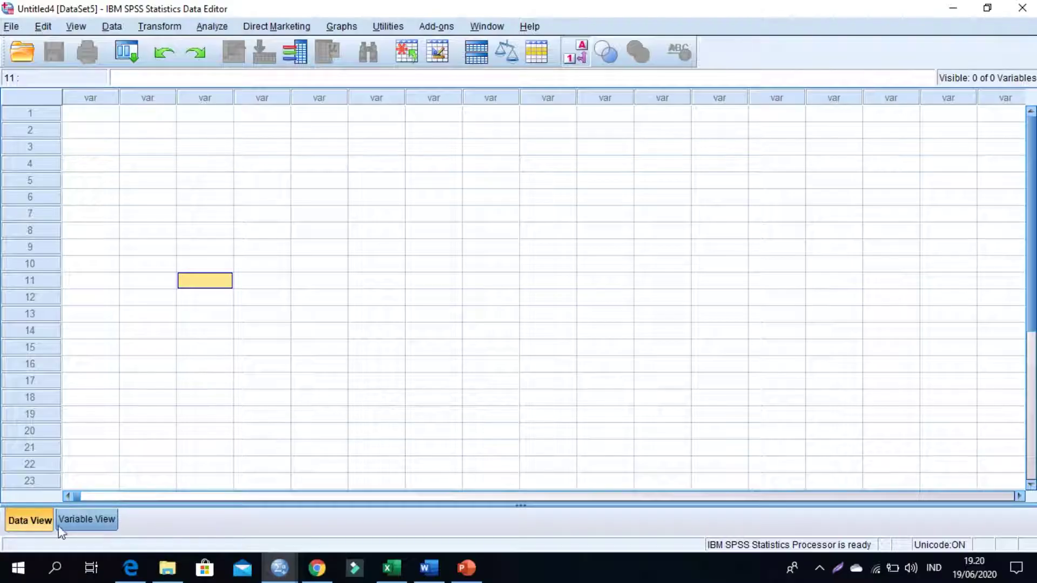
{"action": "left_click", "coordinate": [86, 121]}
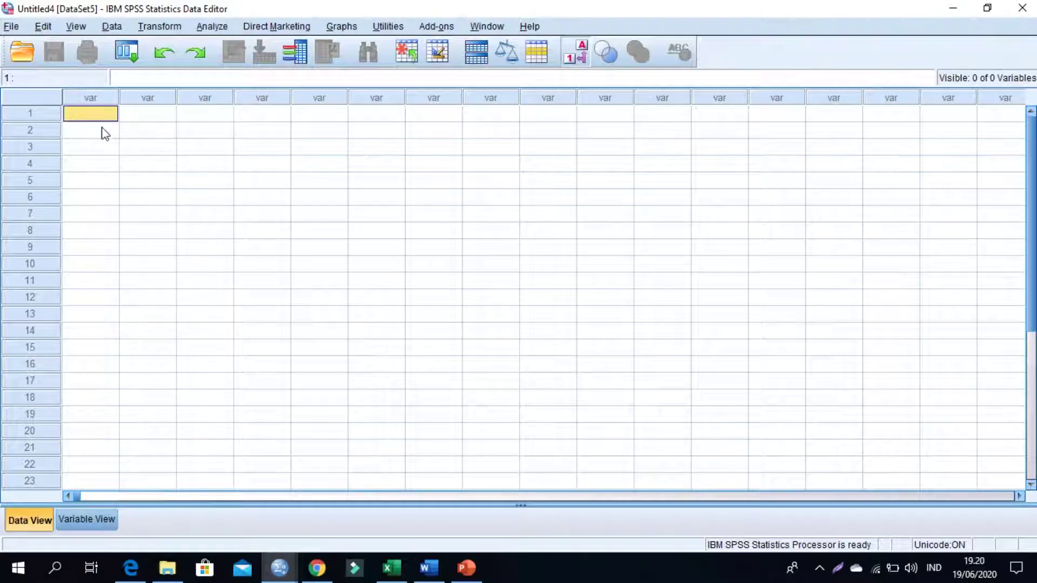
{"action": "right_click", "coordinate": [82, 117]}
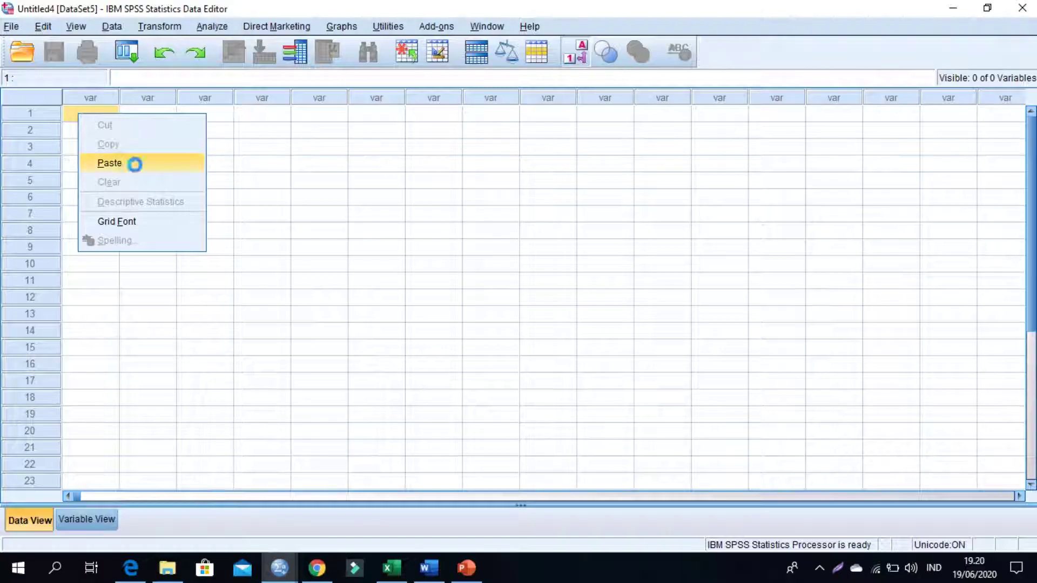
{"action": "left_click", "coordinate": [135, 162]}
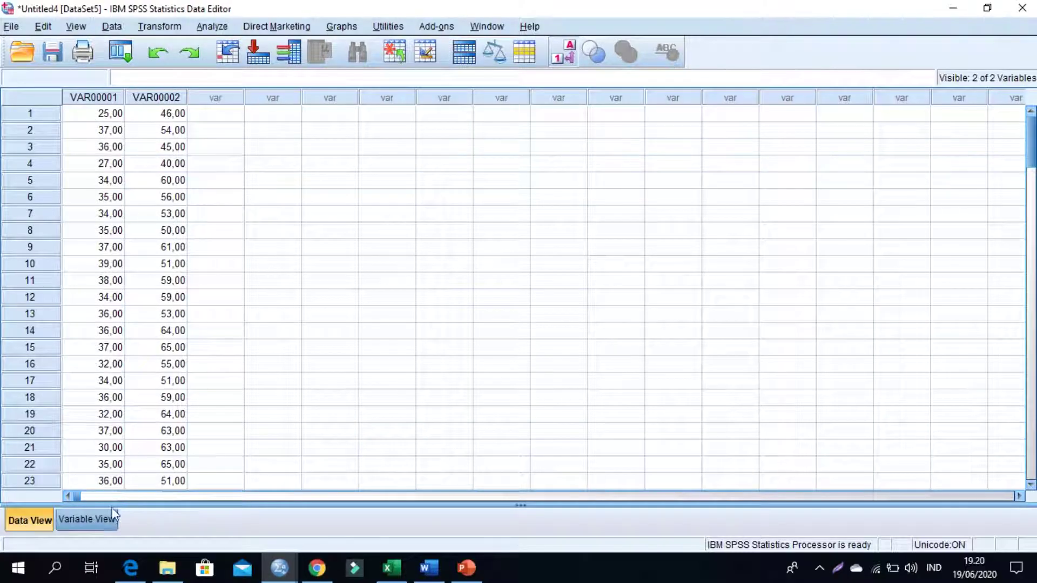
- Rename the first variable X and give it the label Media Pembelajaran Online
{"action": "left_click", "coordinate": [79, 517]}
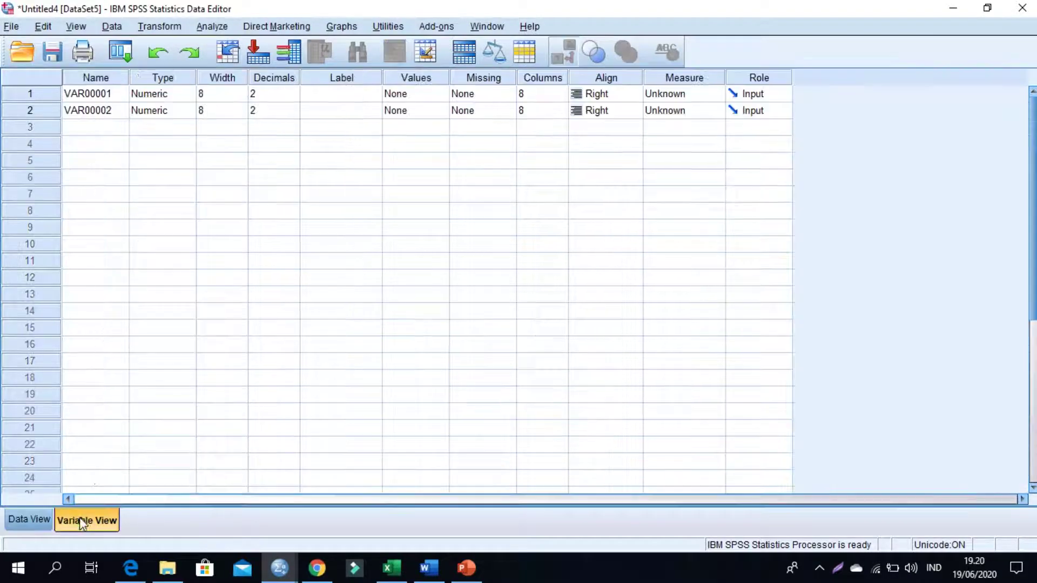
{"action": "left_click", "coordinate": [92, 96]}
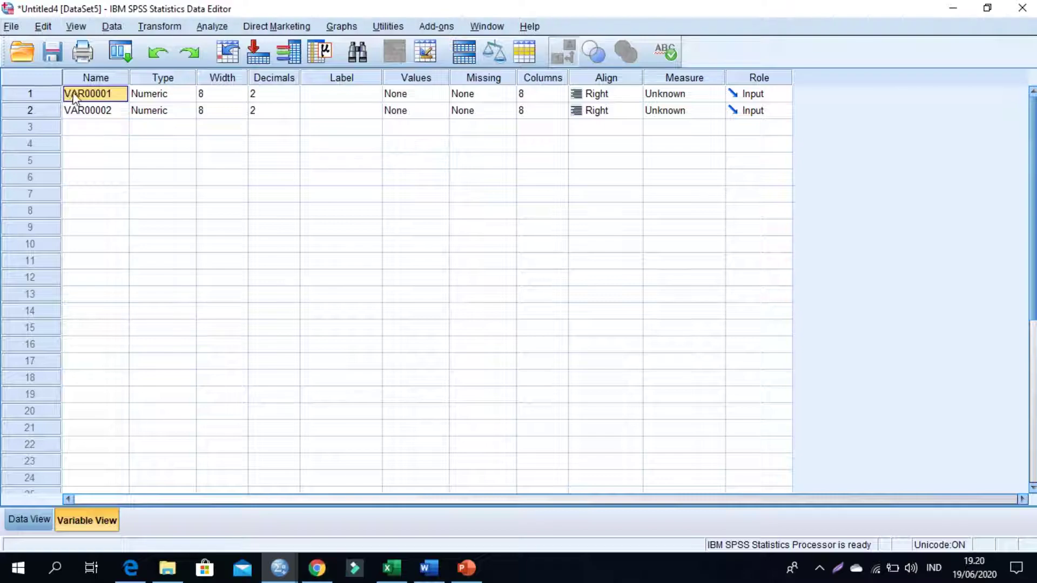
{"action": "type", "text": "X"}
{"action": "left_click", "coordinate": [335, 94]}
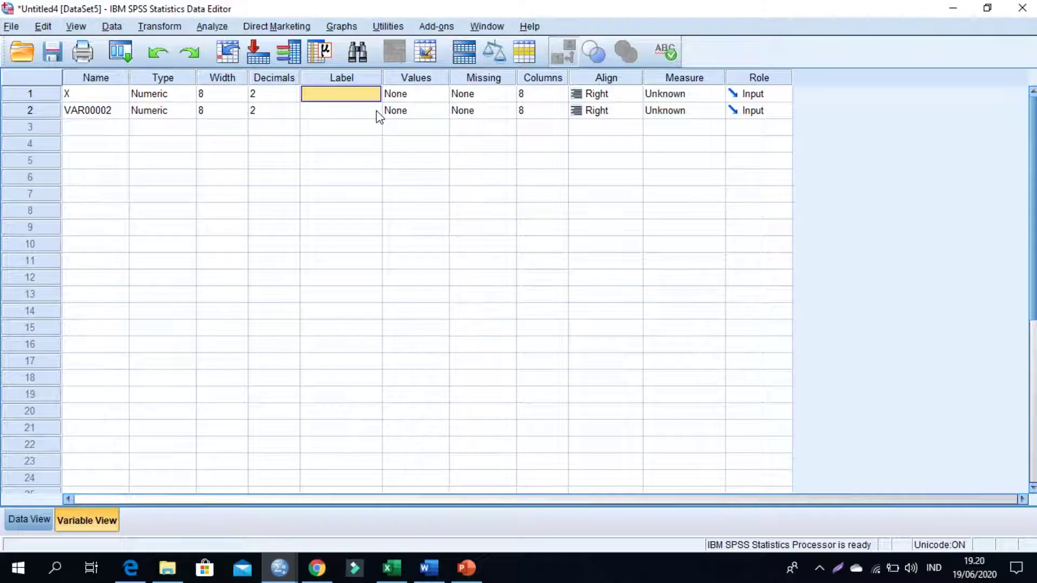
{"action": "type", "text": "M"}
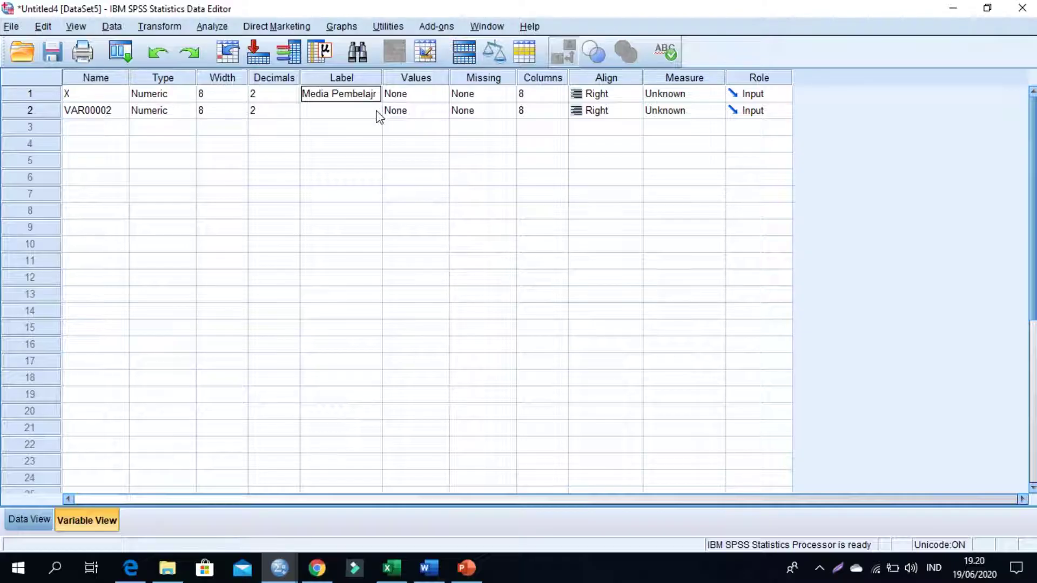
{"action": "type", "text": "edia Pembelajaran Onli"}
{"action": "type", "text": "ne"}
{"action": "left_click", "coordinate": [345, 124]}
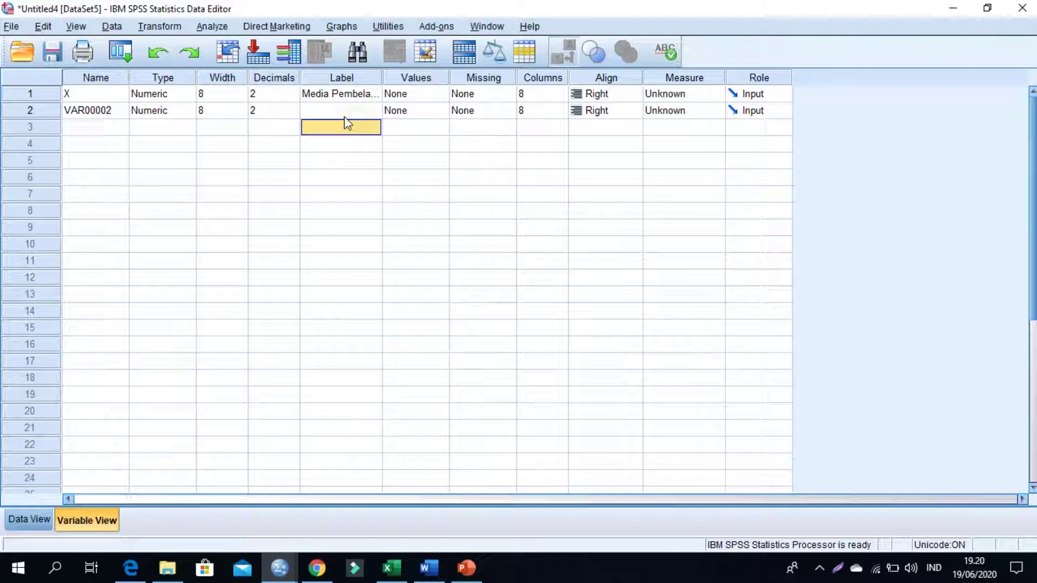
- Rename the second variable Y and label it Hasil Belajar
{"action": "left_click", "coordinate": [86, 112]}
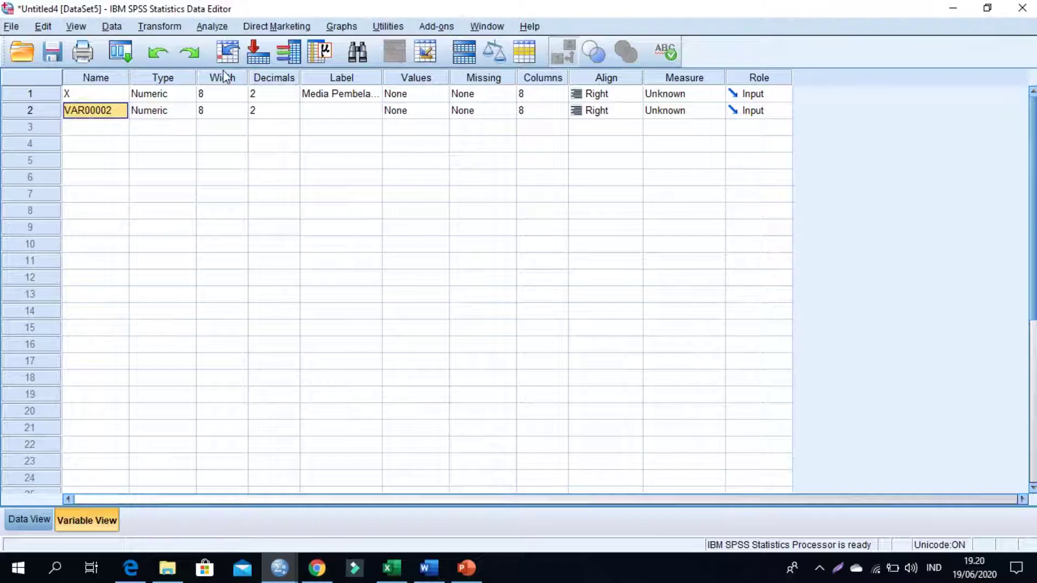
{"action": "type", "text": "Y"}
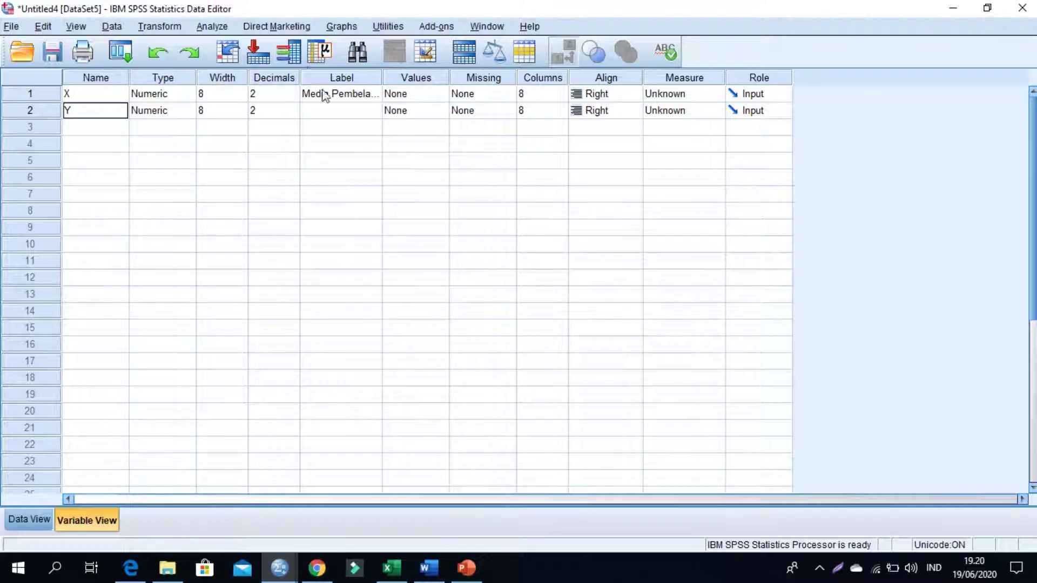
{"action": "left_click", "coordinate": [348, 114]}
{"action": "type", "text": "H"}
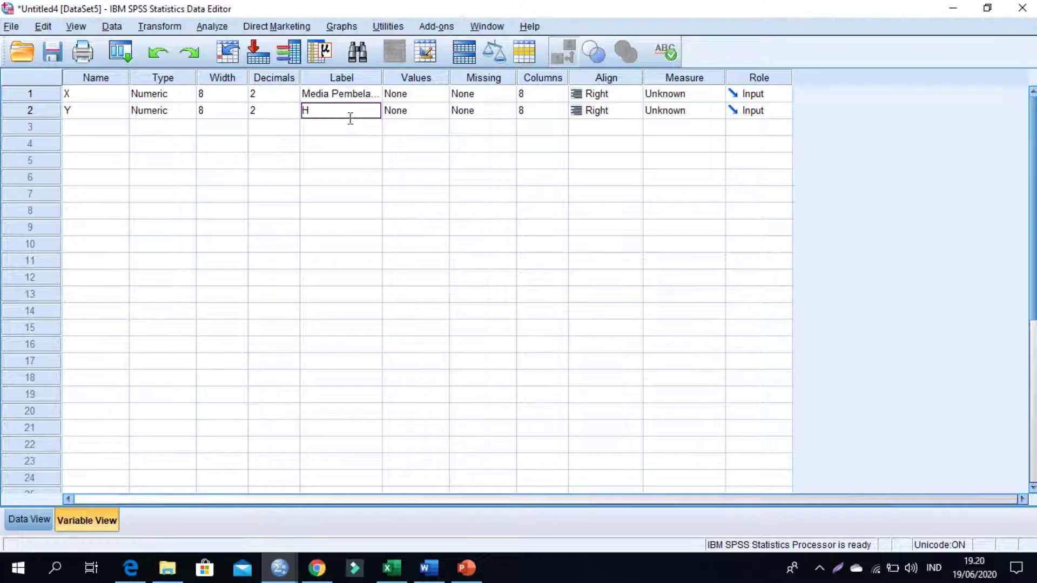
{"action": "type", "text": "asil Belajar"}
- Set the decimals of both variables X and Y to 0 and return to the data values
{"action": "left_click", "coordinate": [290, 106]}
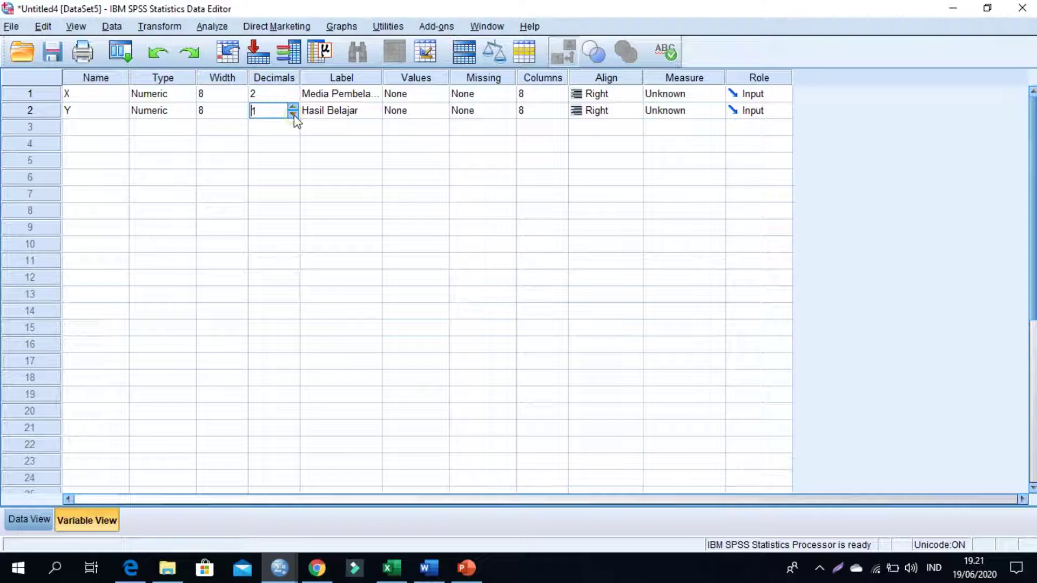
{"action": "left_click", "coordinate": [293, 95]}
{"action": "left_click", "coordinate": [292, 98]}
{"action": "left_click", "coordinate": [35, 523]}
{"action": "left_click", "coordinate": [298, 238]}
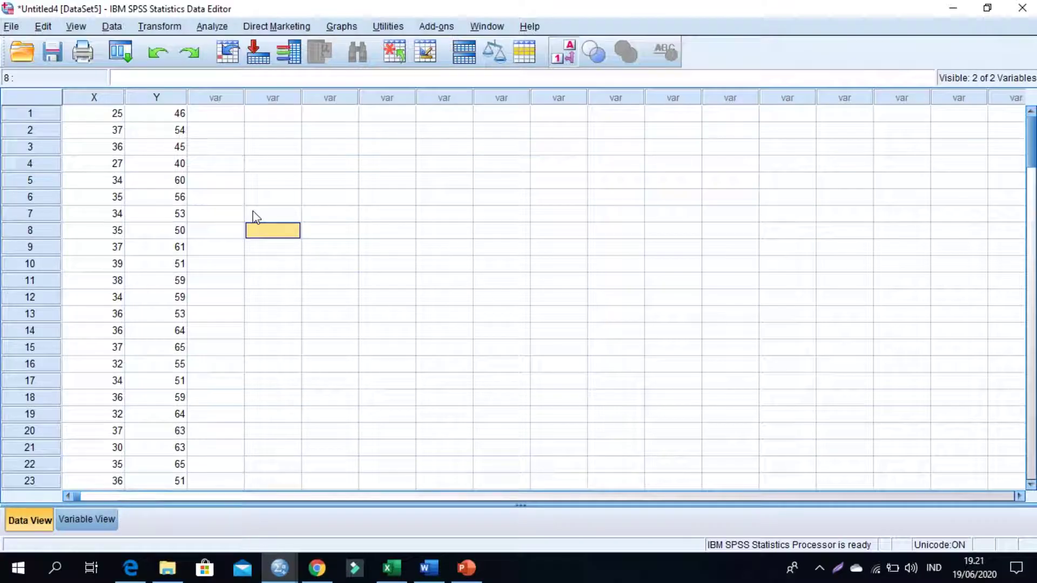
{"action": "left_click", "coordinate": [237, 184]}
{"action": "left_click", "coordinate": [220, 145]}
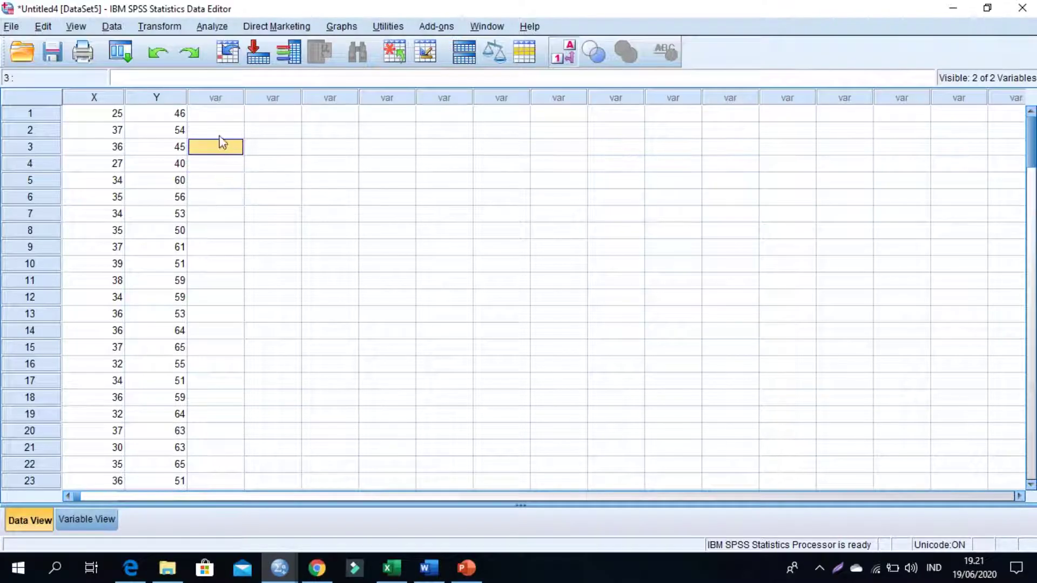
{"action": "left_click", "coordinate": [232, 115]}
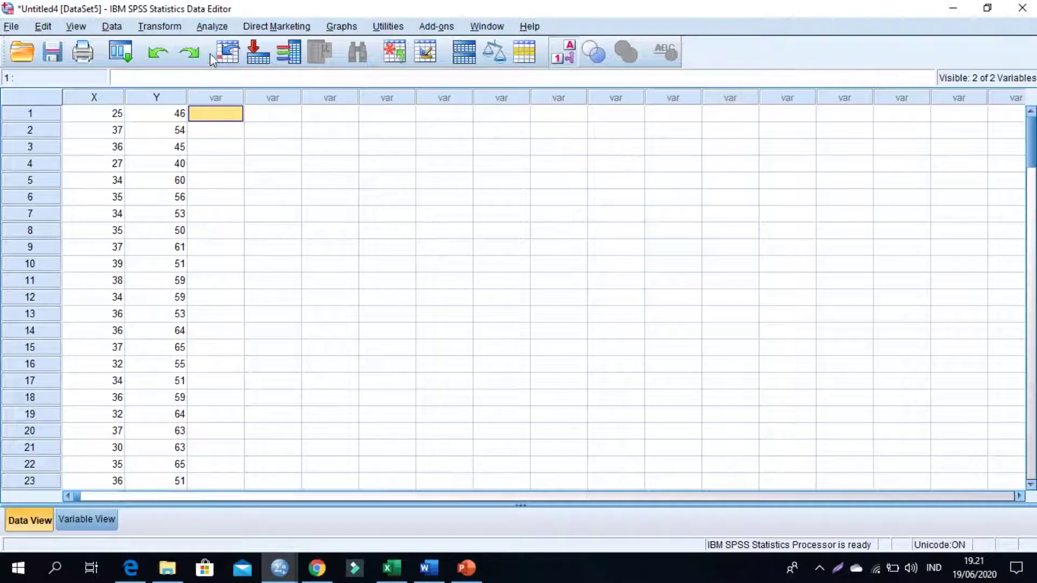
- Set up a Linear Regression with Hasil Belajar [Y] as the dependent and Media Pembelajaran Online as the independent variable
{"action": "left_click", "coordinate": [211, 26]}
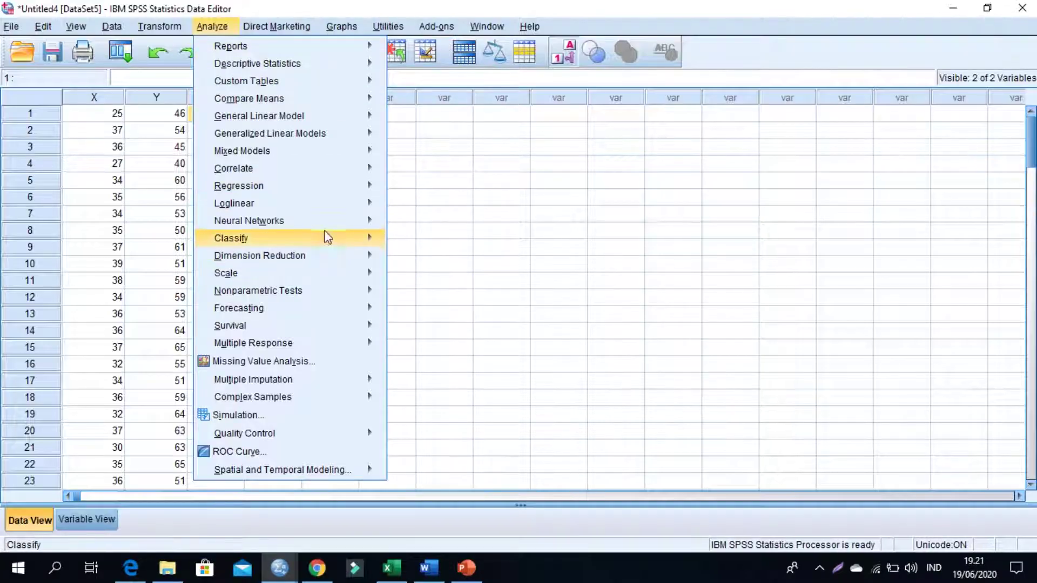
{"action": "mouse_move", "coordinate": [398, 196]}
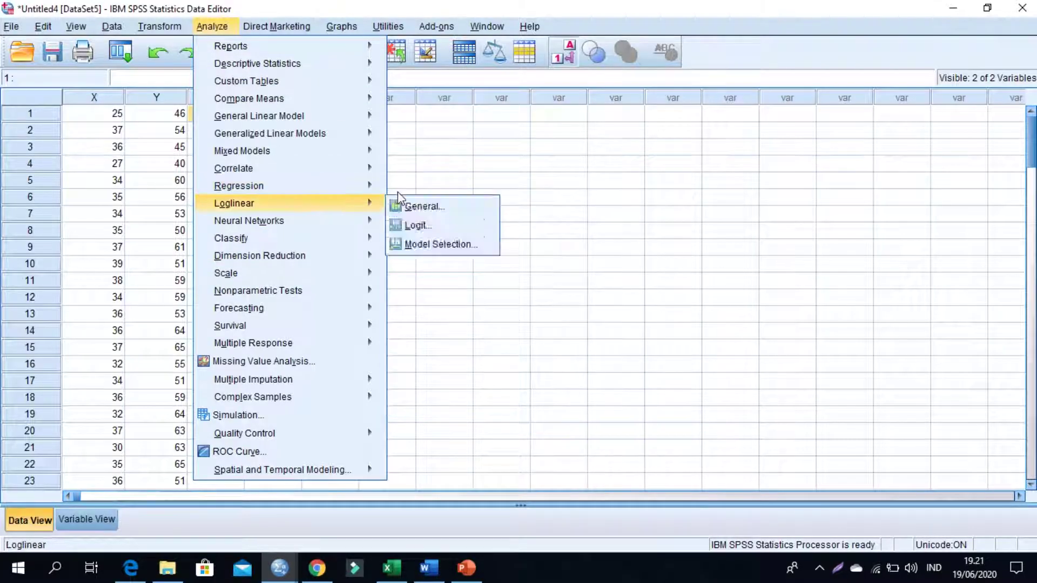
{"action": "mouse_move", "coordinate": [373, 185]}
{"action": "left_click", "coordinate": [426, 208]}
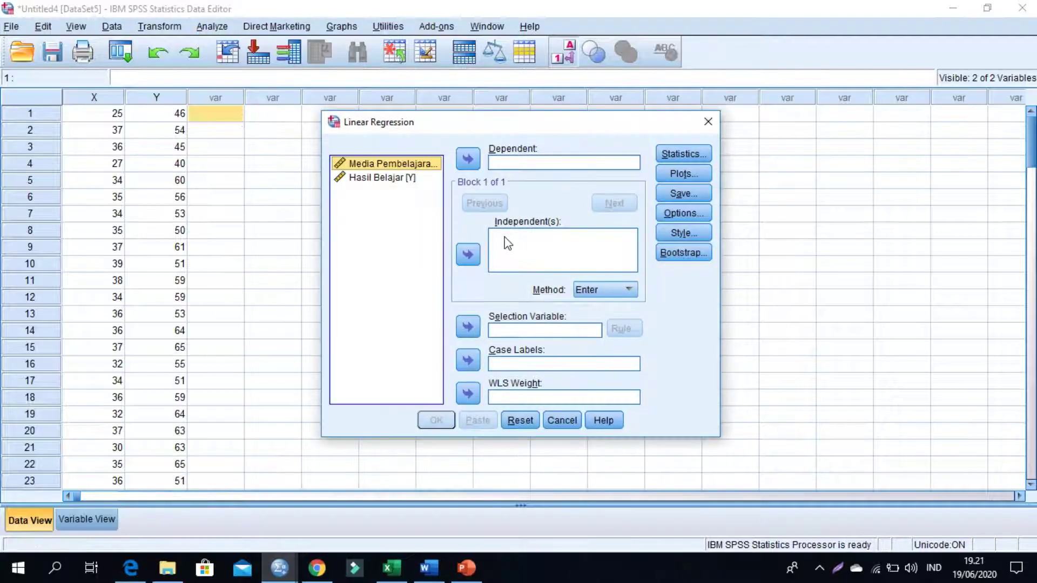
{"action": "left_click", "coordinate": [402, 181]}
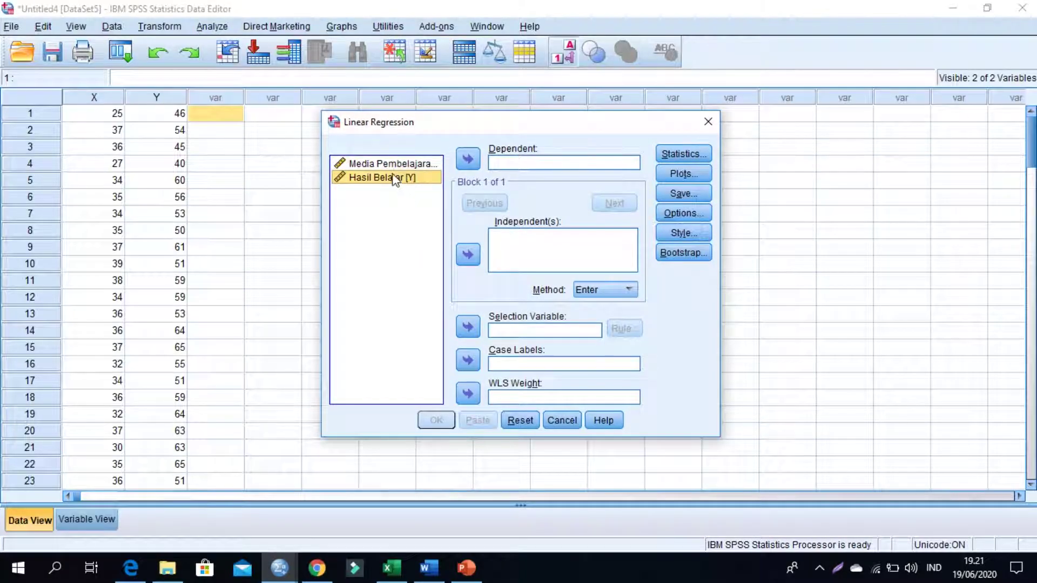
{"action": "left_click", "coordinate": [468, 159]}
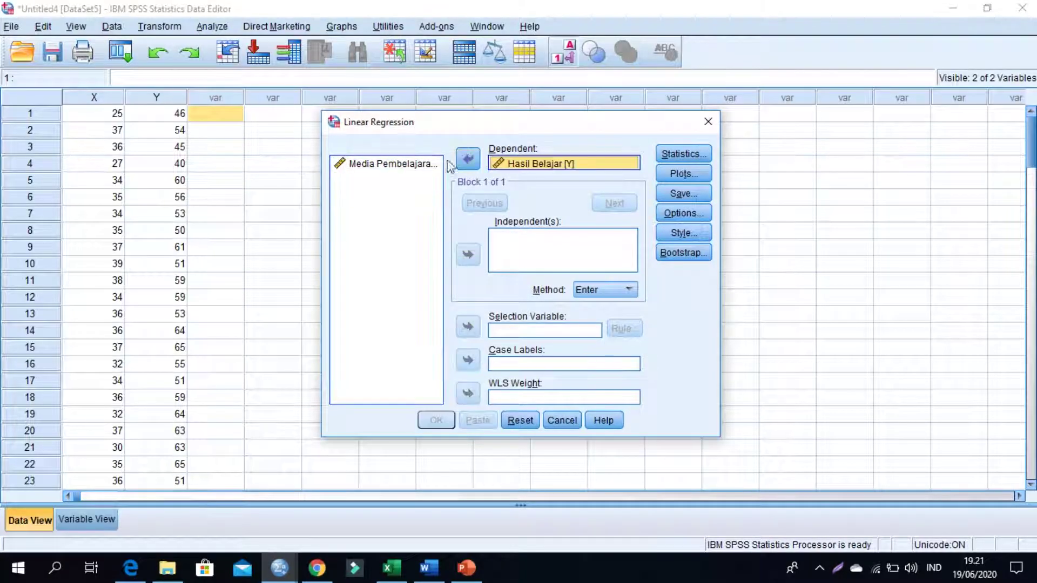
{"action": "left_click", "coordinate": [393, 168]}
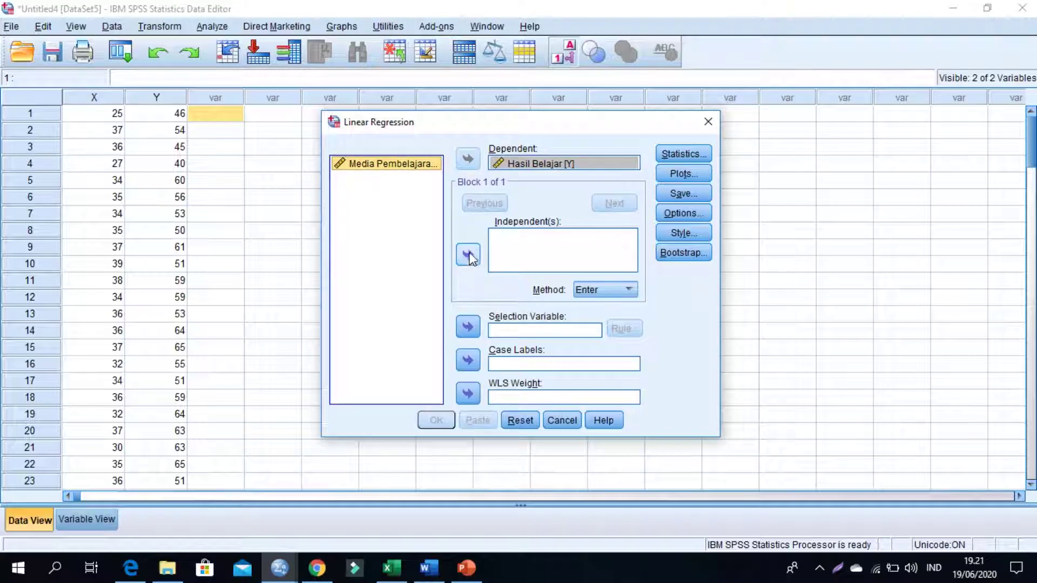
{"action": "left_click", "coordinate": [468, 254]}
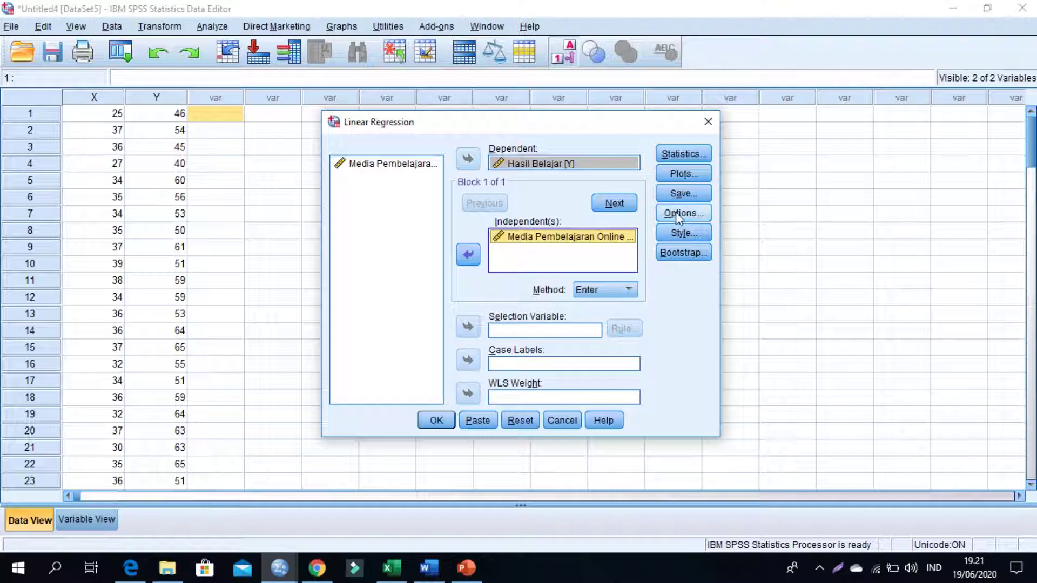
- Set the regression to save the unstandardized residuals as a new variable
{"action": "left_click", "coordinate": [681, 195]}
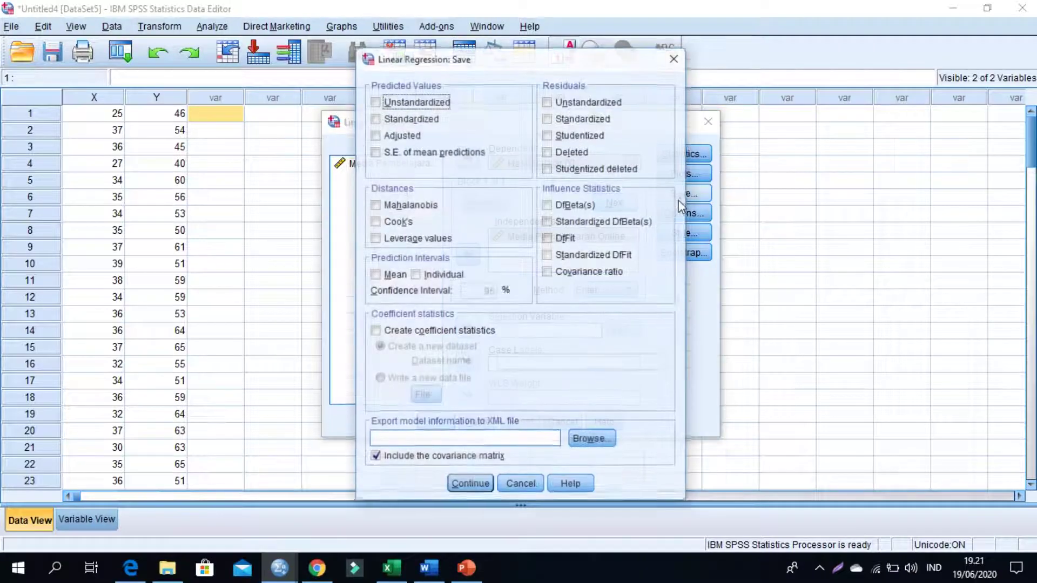
{"action": "left_click", "coordinate": [585, 102]}
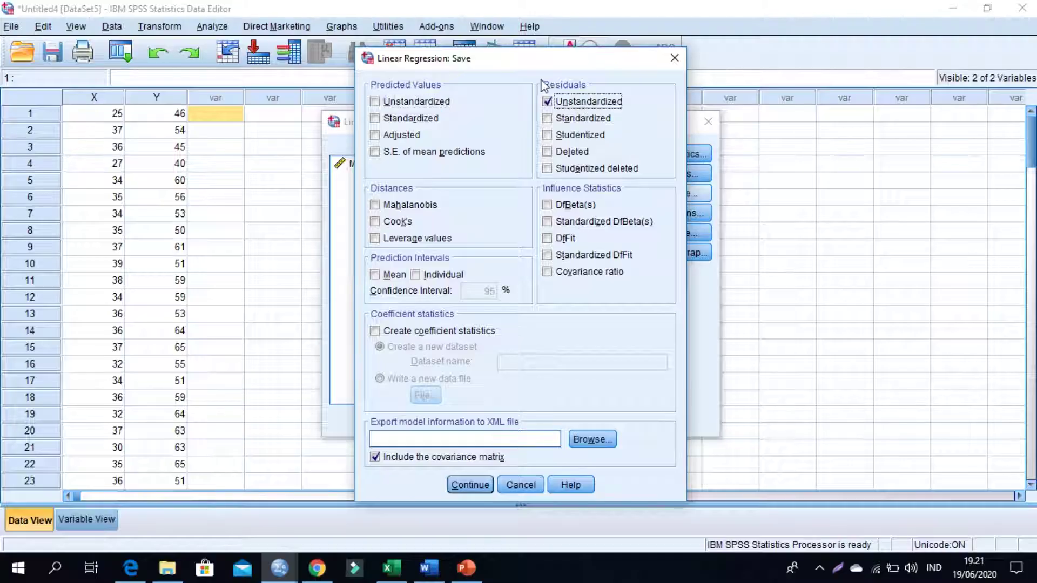
{"action": "left_click", "coordinate": [480, 482]}
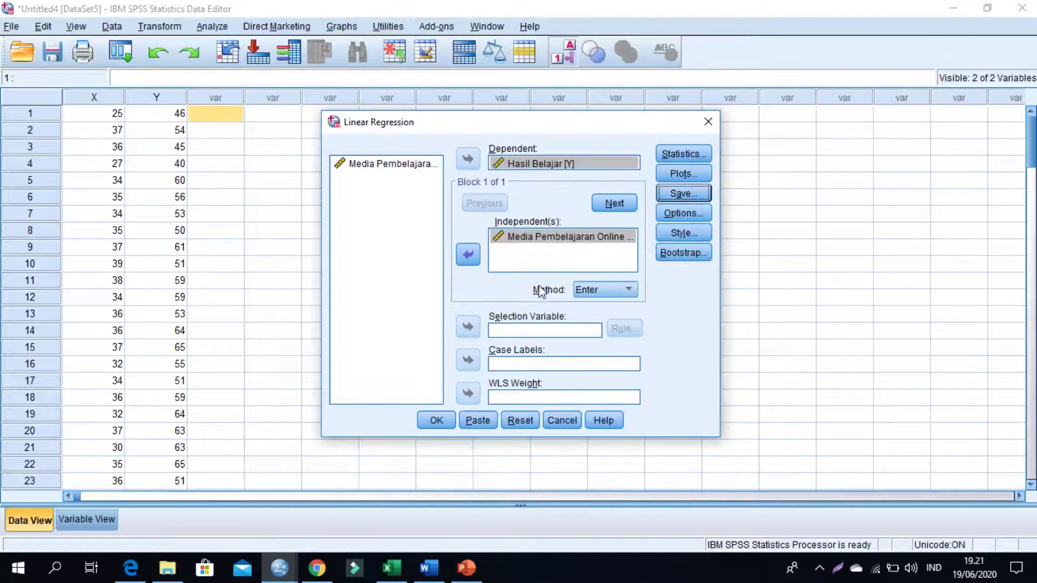
- Define a regression scatterplot of *SRESID on Y against *ZPRED on X, and include the histogram and normal probability plot
{"action": "left_click", "coordinate": [685, 177]}
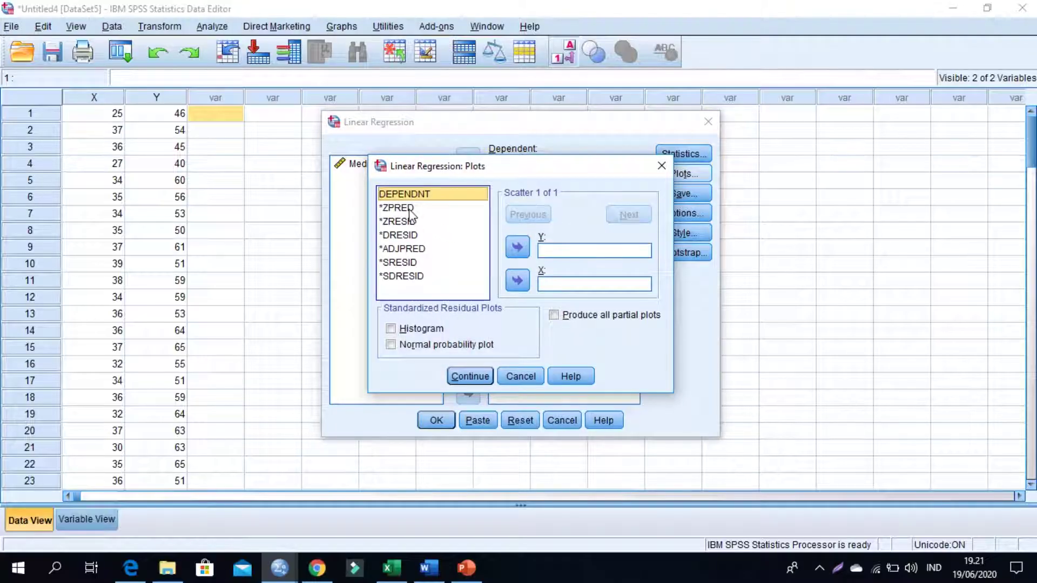
{"action": "left_click", "coordinate": [409, 209]}
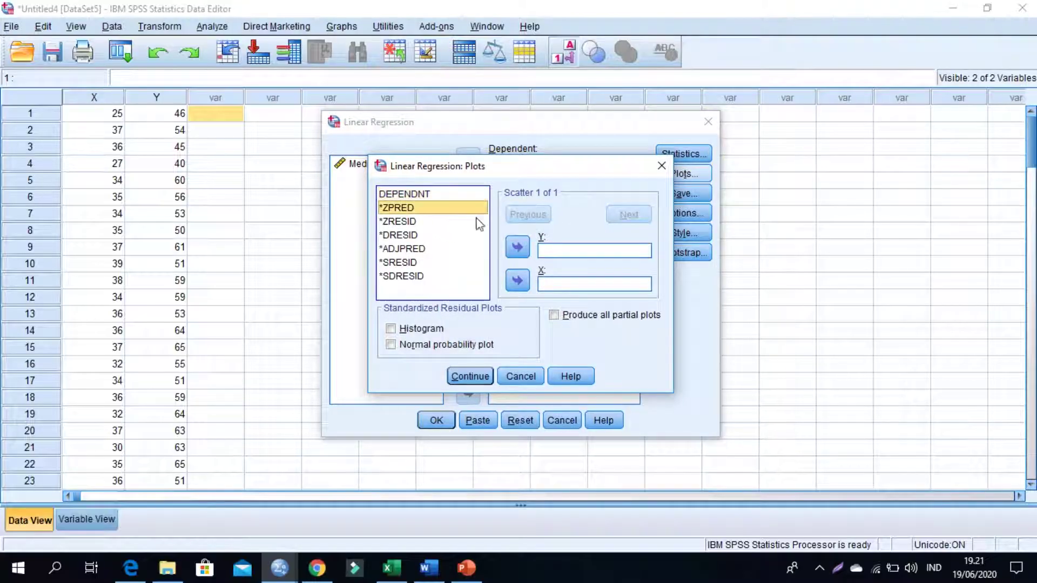
{"action": "left_click", "coordinate": [517, 281]}
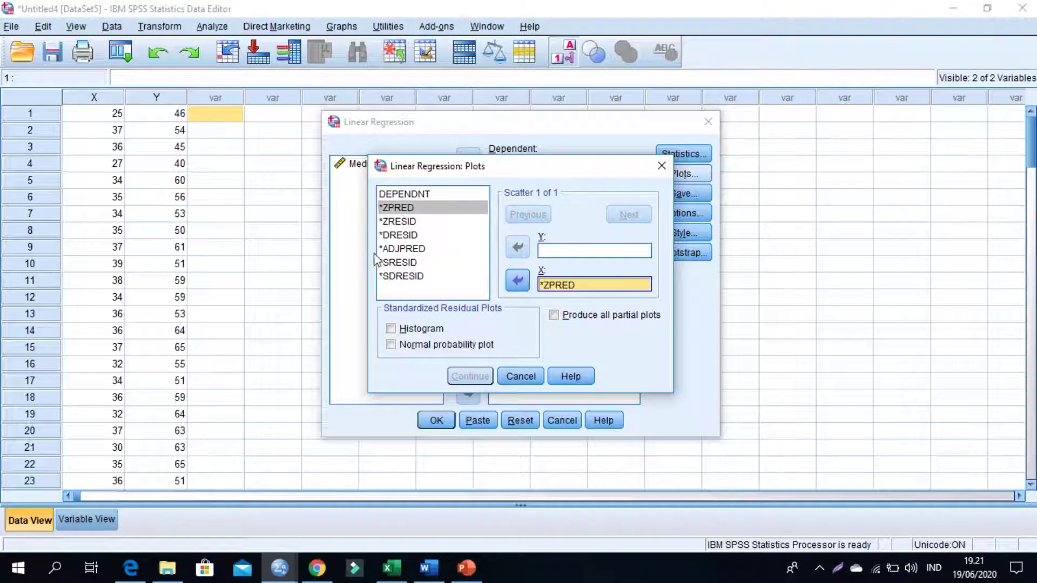
{"action": "left_click", "coordinate": [402, 262]}
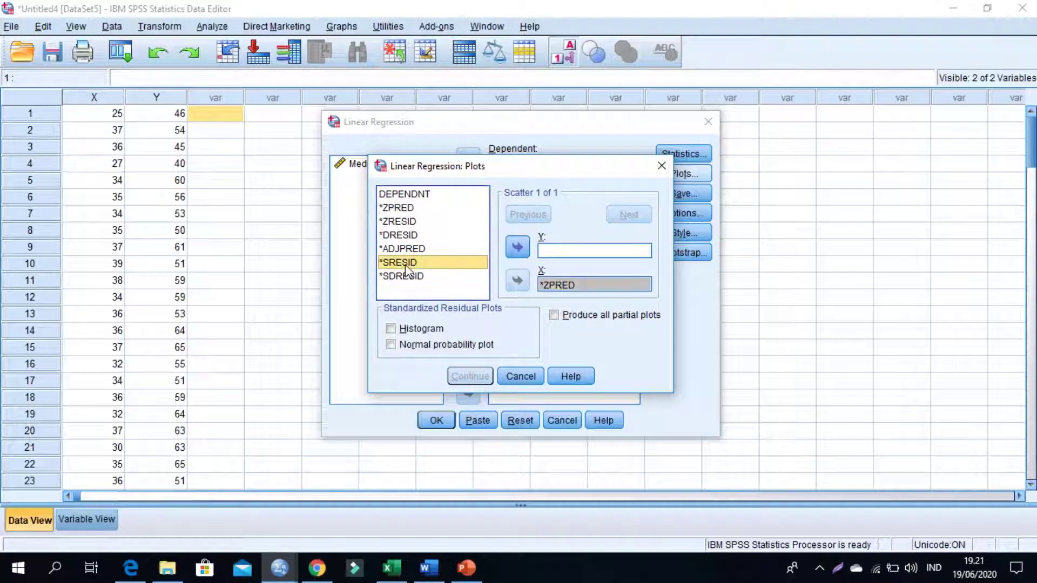
{"action": "left_click", "coordinate": [517, 247]}
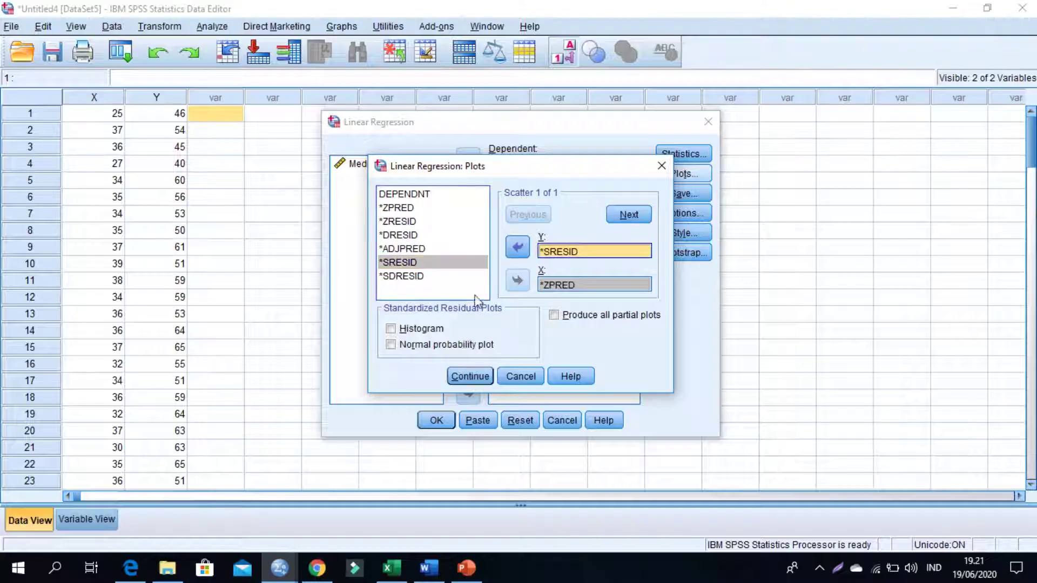
{"action": "left_click", "coordinate": [412, 331]}
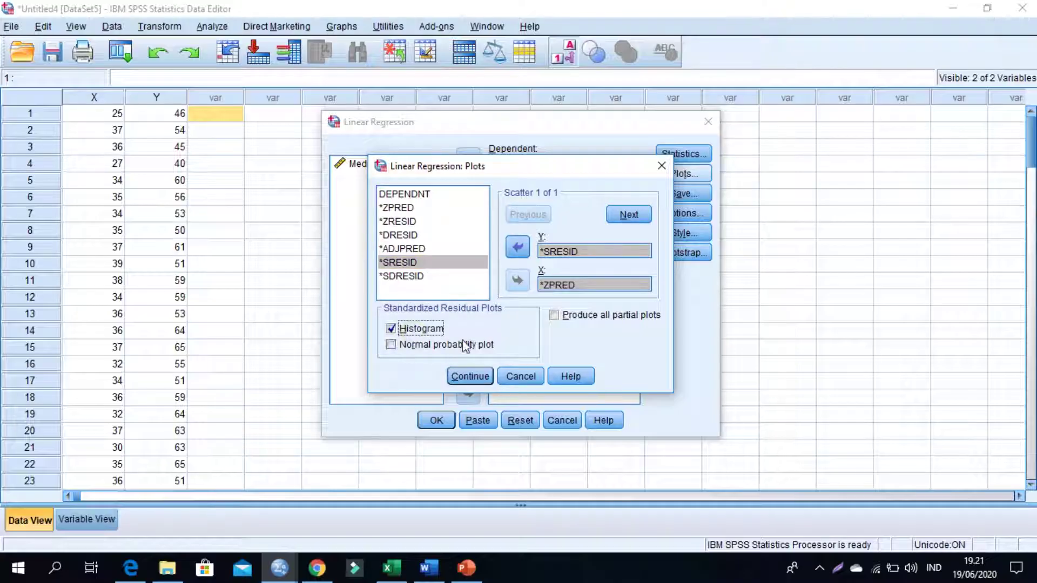
{"action": "left_click", "coordinate": [426, 348]}
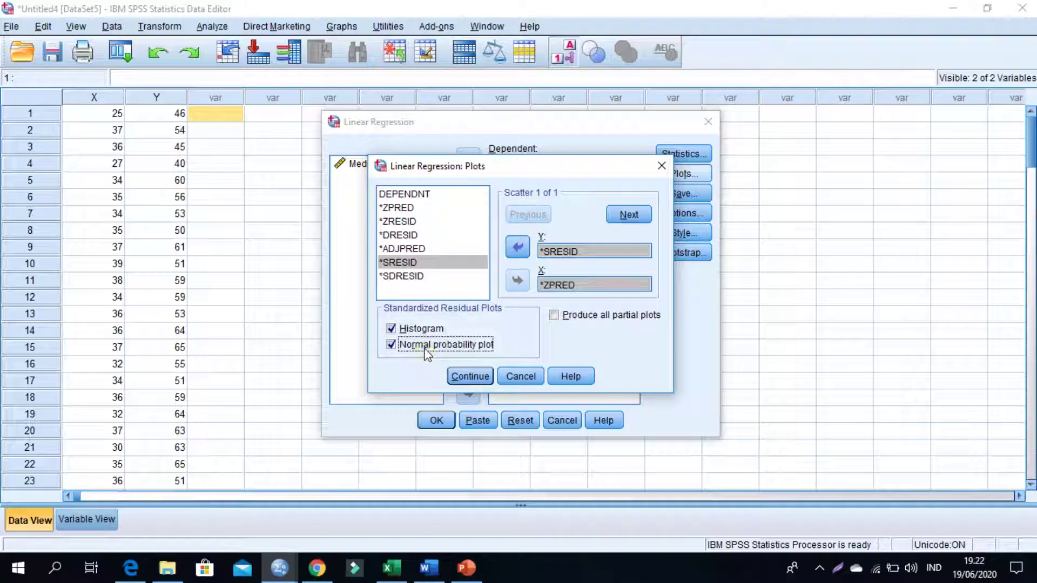
{"action": "left_click", "coordinate": [471, 376]}
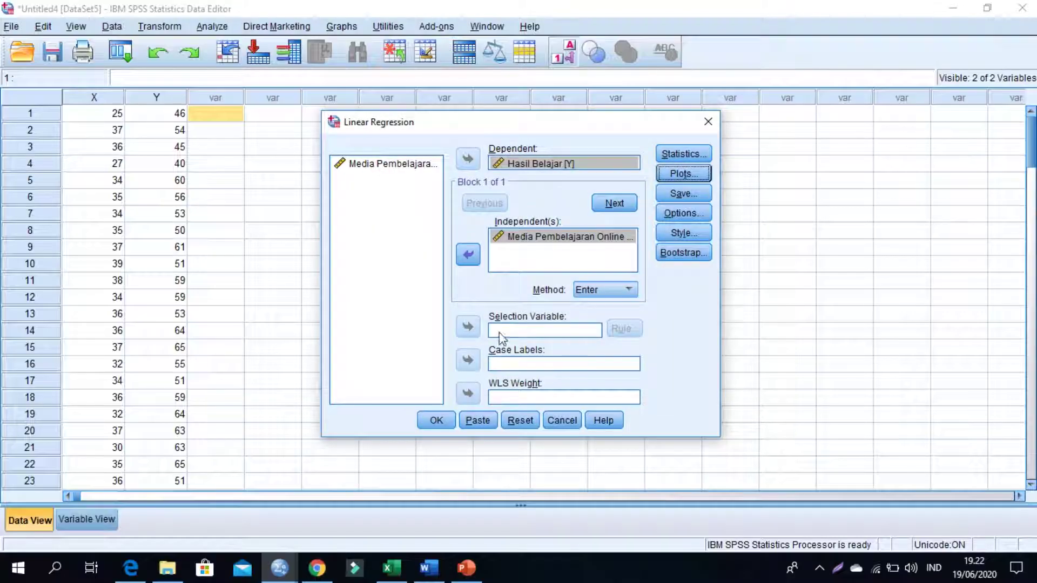
- Run the linear regression and review its output tables, histogram, normal P-P plot and scatterplot
{"action": "left_click", "coordinate": [437, 421]}
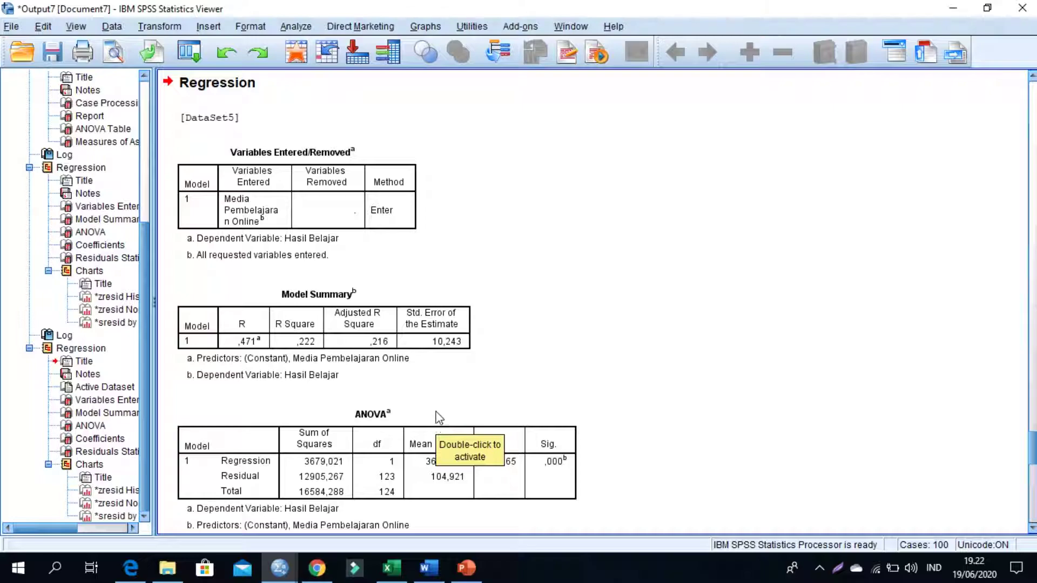
{"action": "scroll", "coordinate": [556, 312], "scroll_direction": "down", "scroll_amount": 1}
{"action": "scroll", "coordinate": [535, 311], "scroll_direction": "up", "scroll_amount": 1}
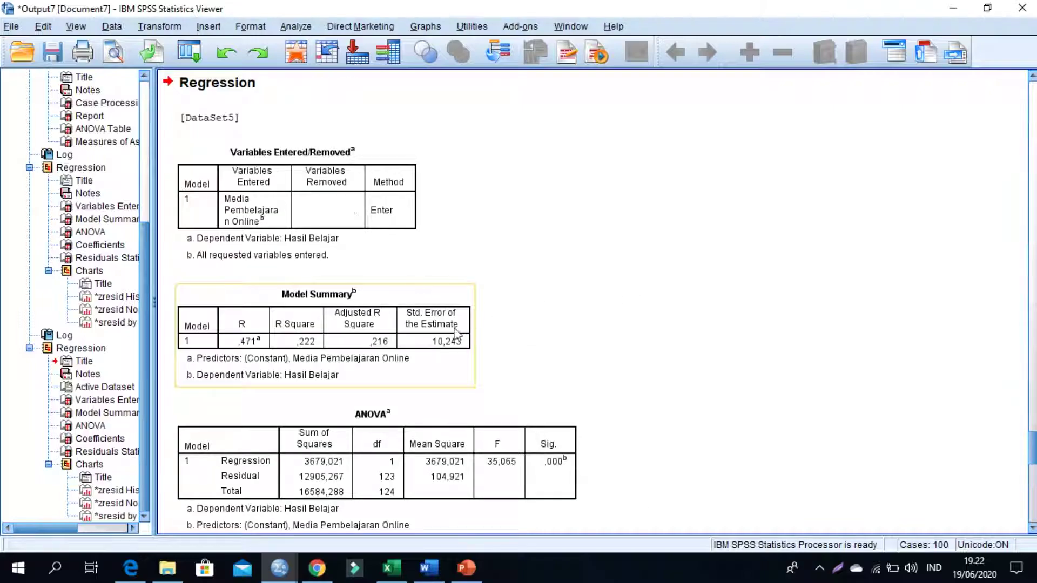
{"action": "scroll", "coordinate": [448, 319], "scroll_direction": "down", "scroll_amount": 5}
{"action": "scroll", "coordinate": [446, 308], "scroll_direction": "down", "scroll_amount": 8}
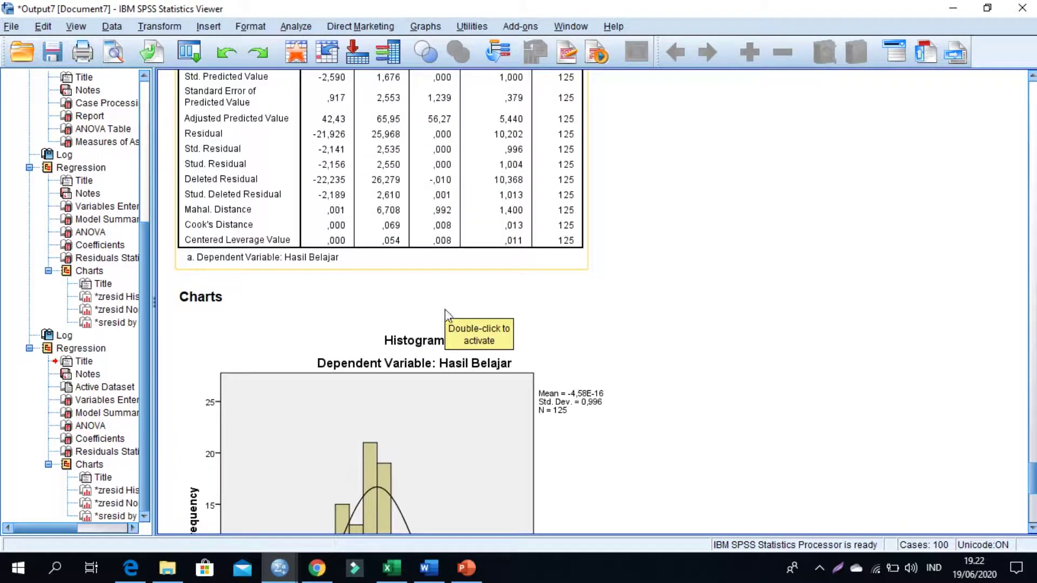
{"action": "scroll", "coordinate": [448, 324], "scroll_direction": "down", "scroll_amount": 8}
{"action": "scroll", "coordinate": [451, 338], "scroll_direction": "down", "scroll_amount": 4}
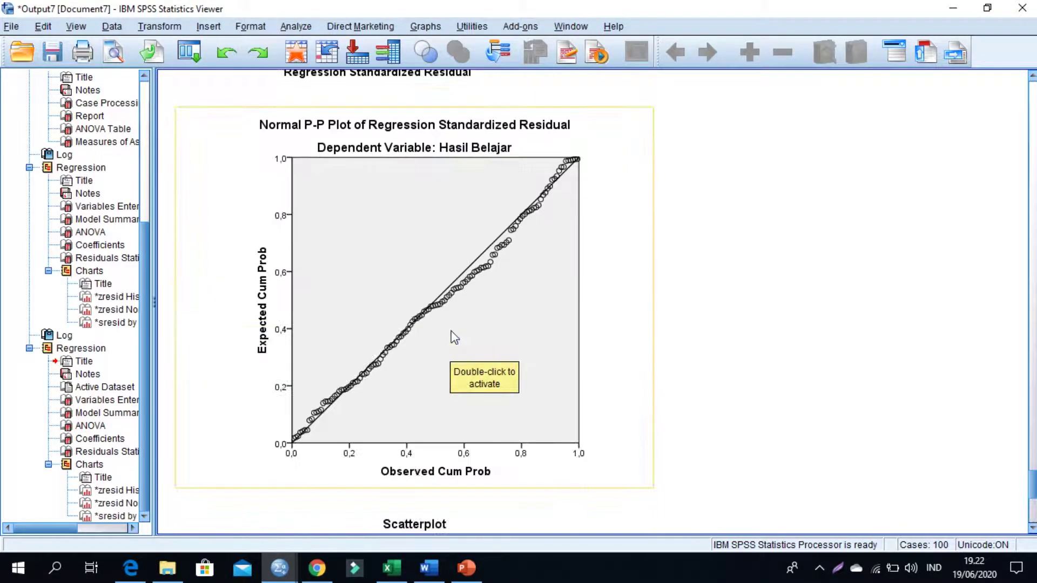
{"action": "scroll", "coordinate": [455, 338], "scroll_direction": "down", "scroll_amount": 4}
{"action": "scroll", "coordinate": [455, 338], "scroll_direction": "up", "scroll_amount": 1}
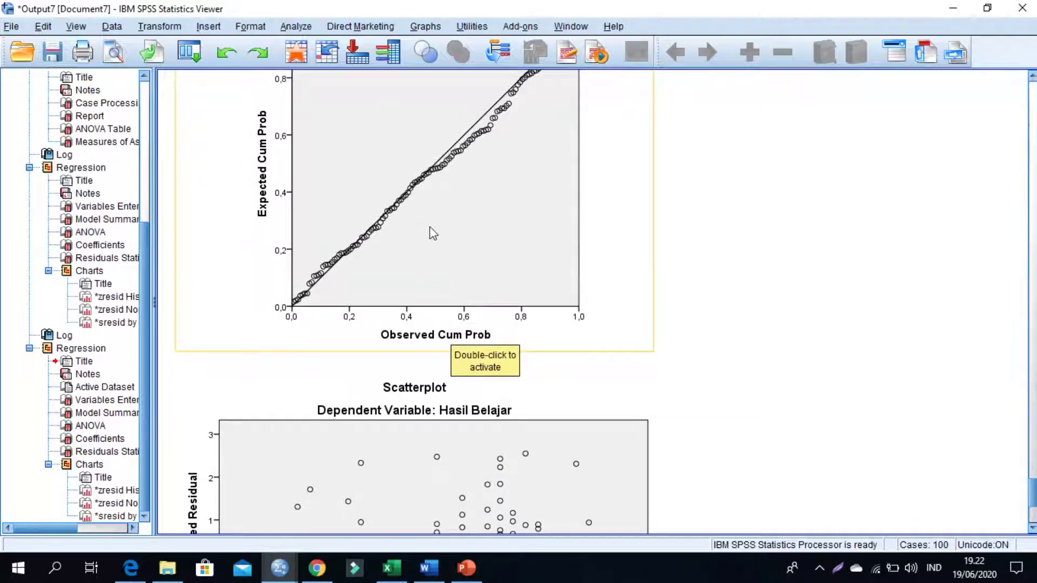
{"action": "scroll", "coordinate": [433, 233], "scroll_direction": "up", "scroll_amount": 3}
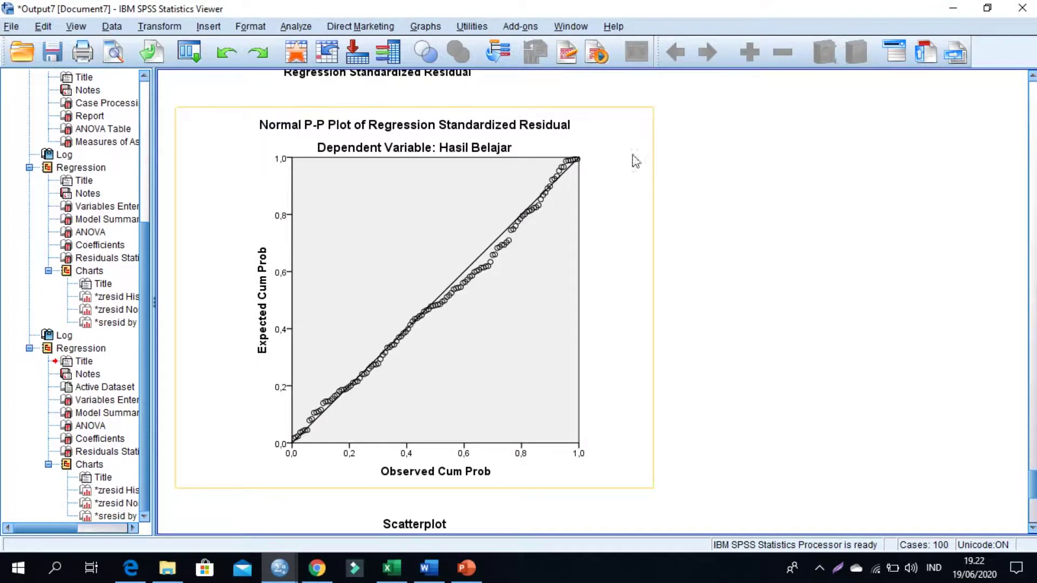
- Return to the data values and examine the saved residuals in the RES_1 column
{"action": "left_click", "coordinate": [953, 13]}
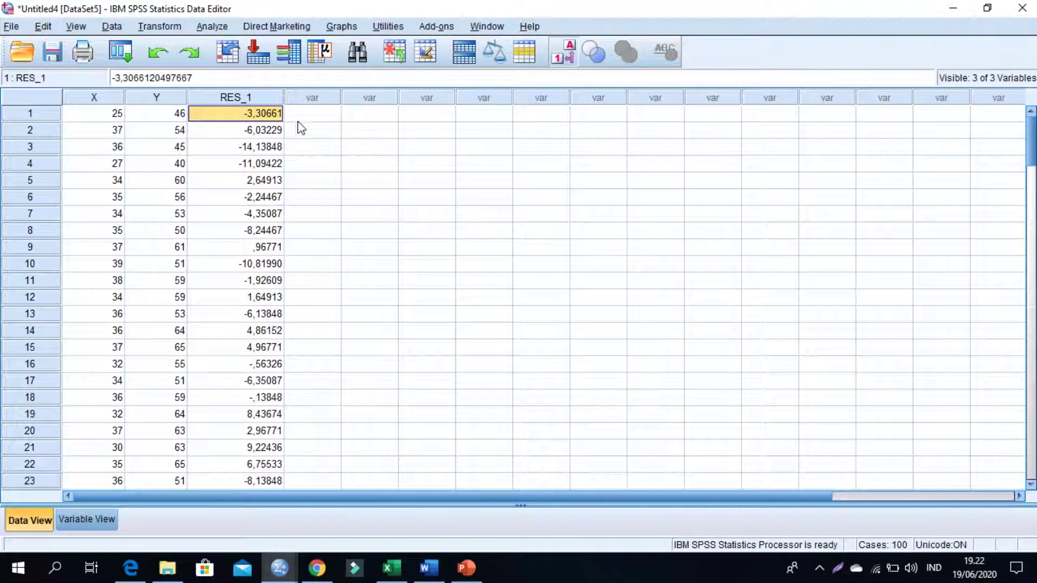
{"action": "left_click", "coordinate": [311, 114]}
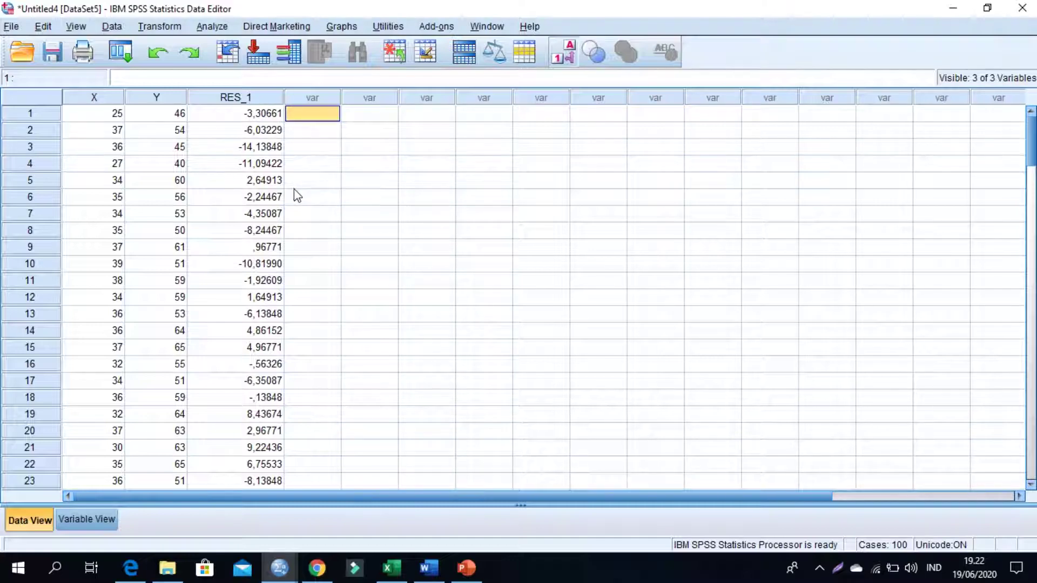
{"action": "left_click", "coordinate": [351, 187]}
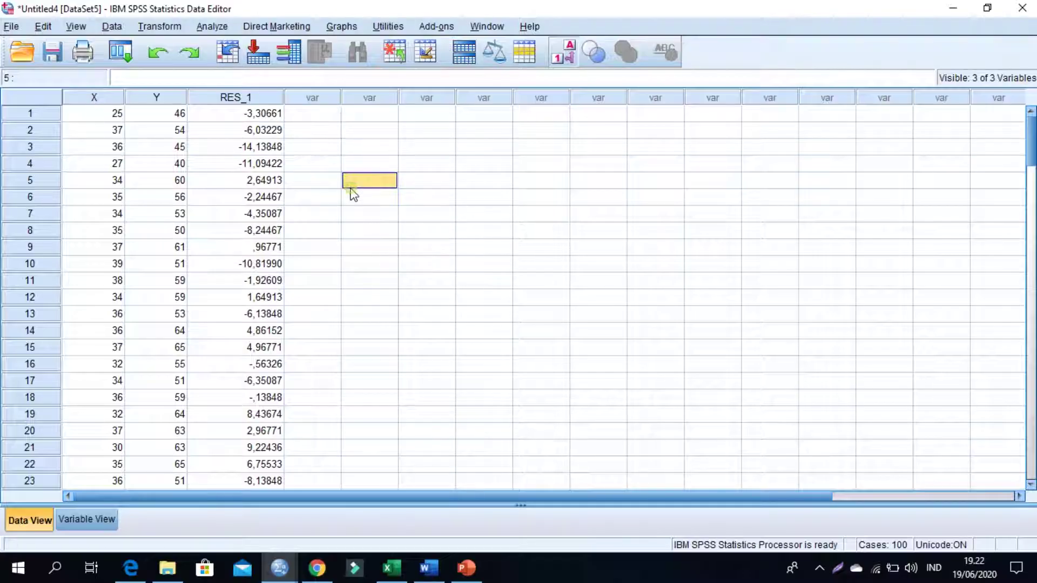
{"action": "left_click", "coordinate": [324, 163]}
- Run a legacy One-Sample Kolmogorov-Smirnov test on the Unstandardized Residual variable against the Normal distribution
{"action": "left_click", "coordinate": [212, 26]}
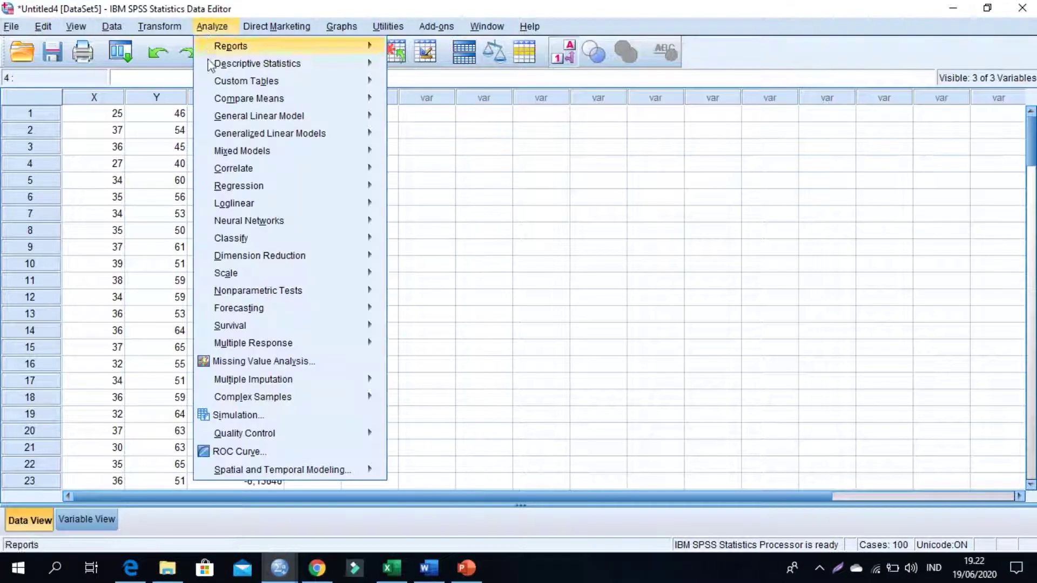
{"action": "mouse_move", "coordinate": [297, 300]}
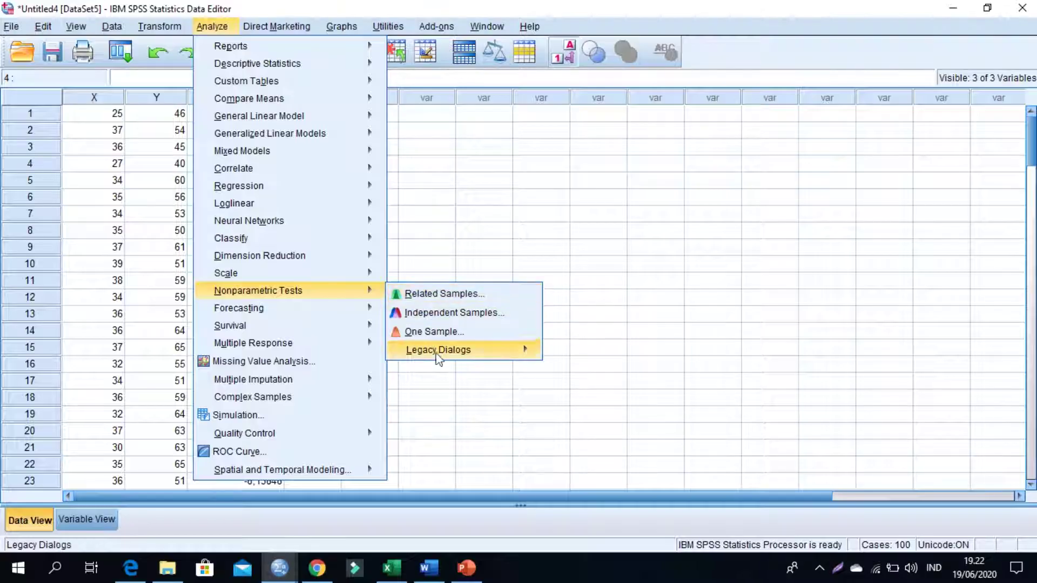
{"action": "mouse_move", "coordinate": [447, 360]}
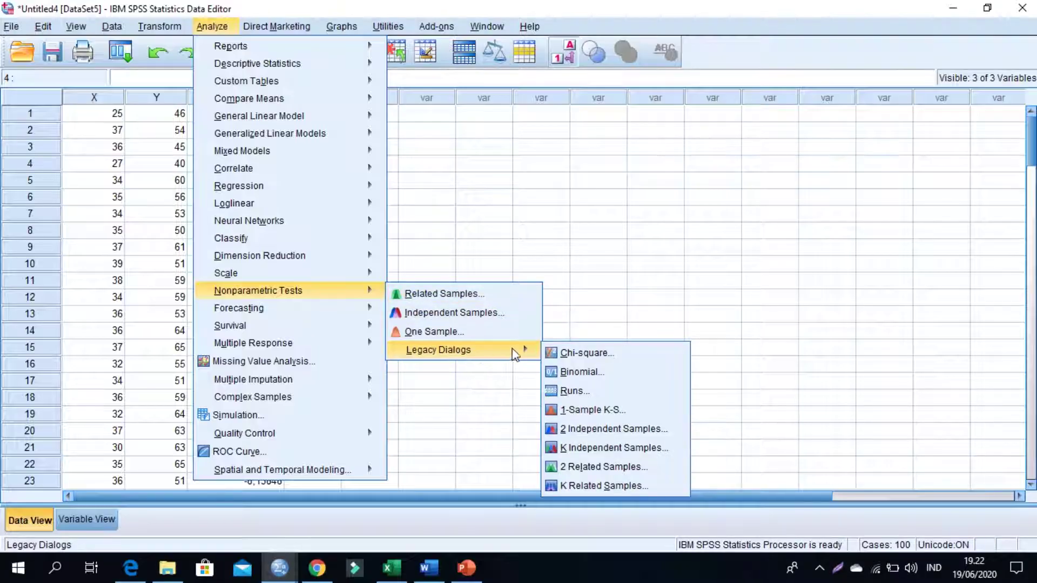
{"action": "left_click", "coordinate": [602, 411]}
{"action": "left_click", "coordinate": [397, 226]}
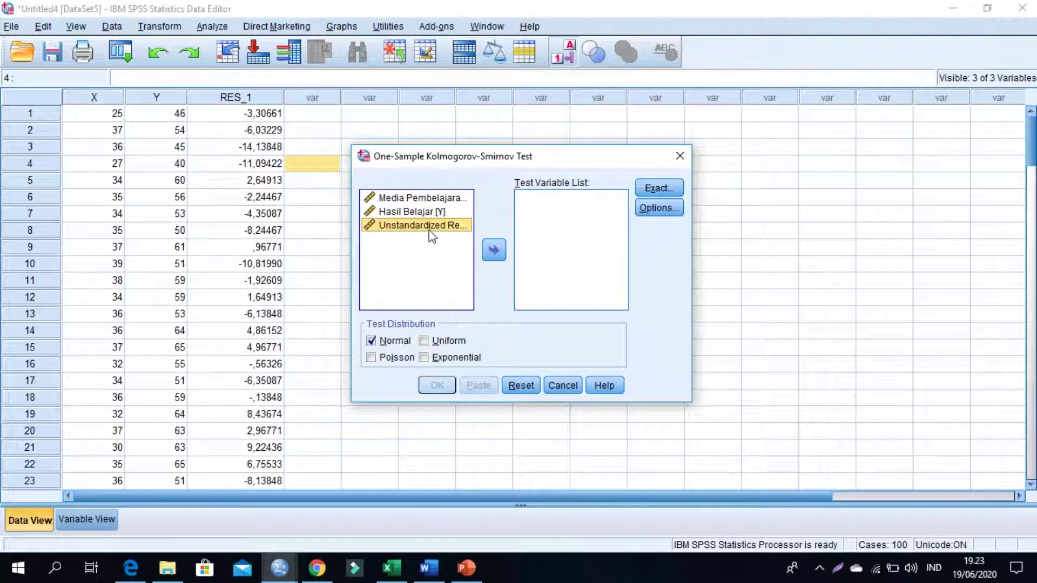
{"action": "left_click", "coordinate": [494, 251]}
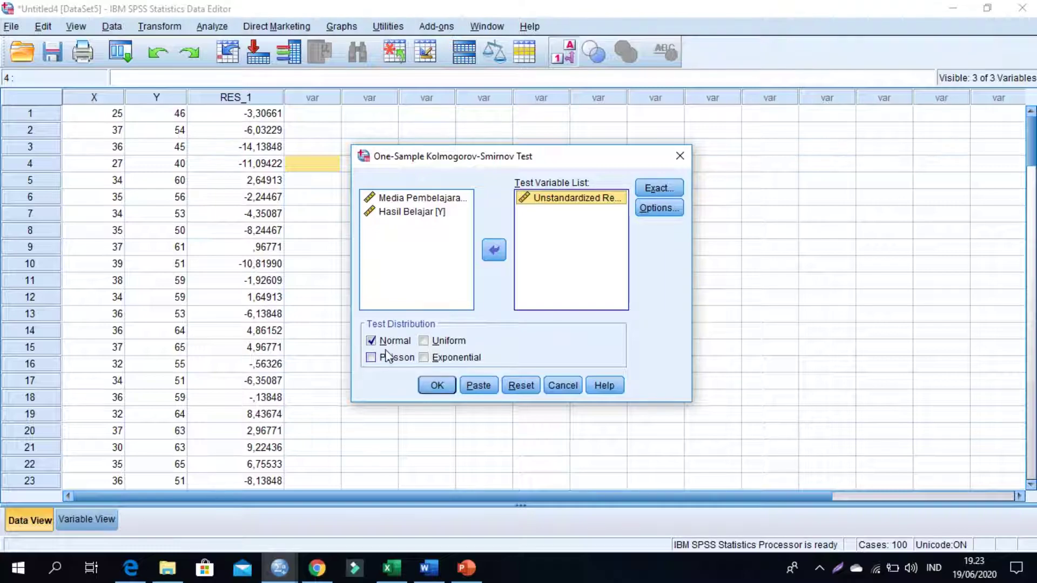
{"action": "left_click", "coordinate": [439, 386]}
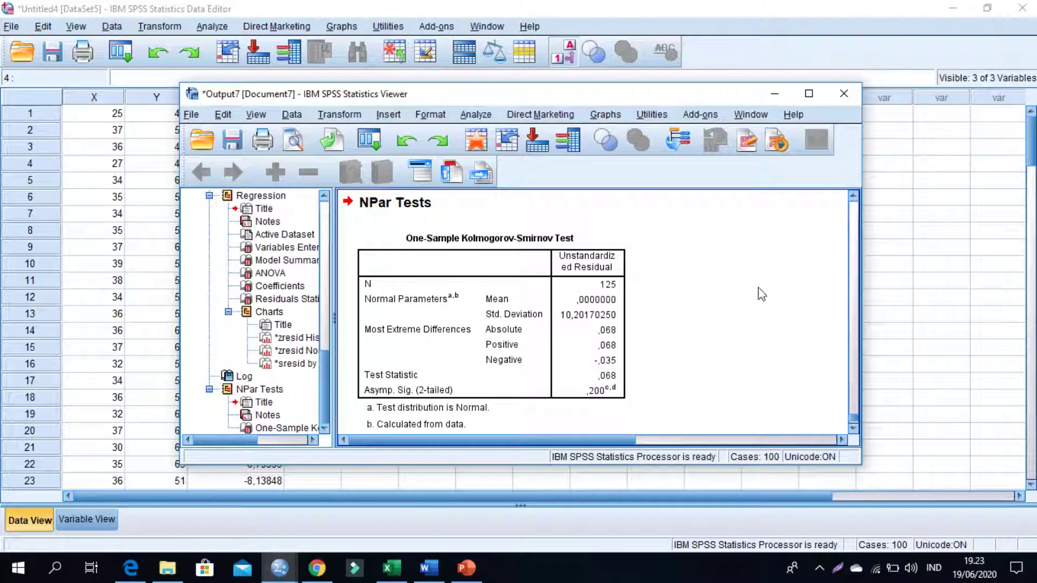
- Switch to the Word document BAB V ANALISIS REGRESI and compare its Kolmogorov-Smirnov table and interpretation with the SPSS output
{"action": "left_click", "coordinate": [428, 567]}
{"action": "scroll", "coordinate": [392, 349], "scroll_direction": "down", "scroll_amount": 1}
{"action": "scroll", "coordinate": [393, 347], "scroll_direction": "down", "scroll_amount": 10}
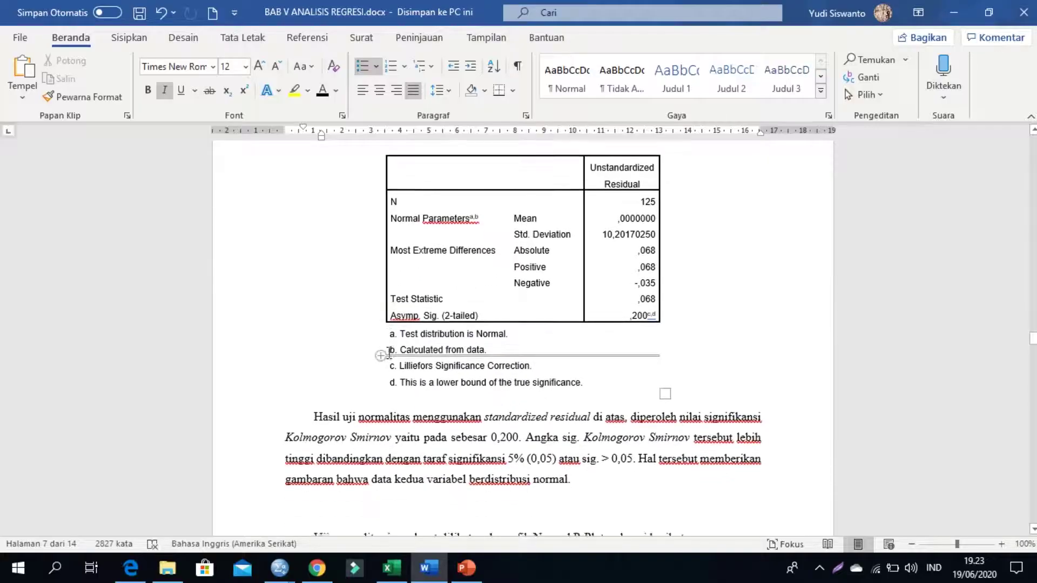
{"action": "scroll", "coordinate": [381, 357], "scroll_direction": "up", "scroll_amount": 4}
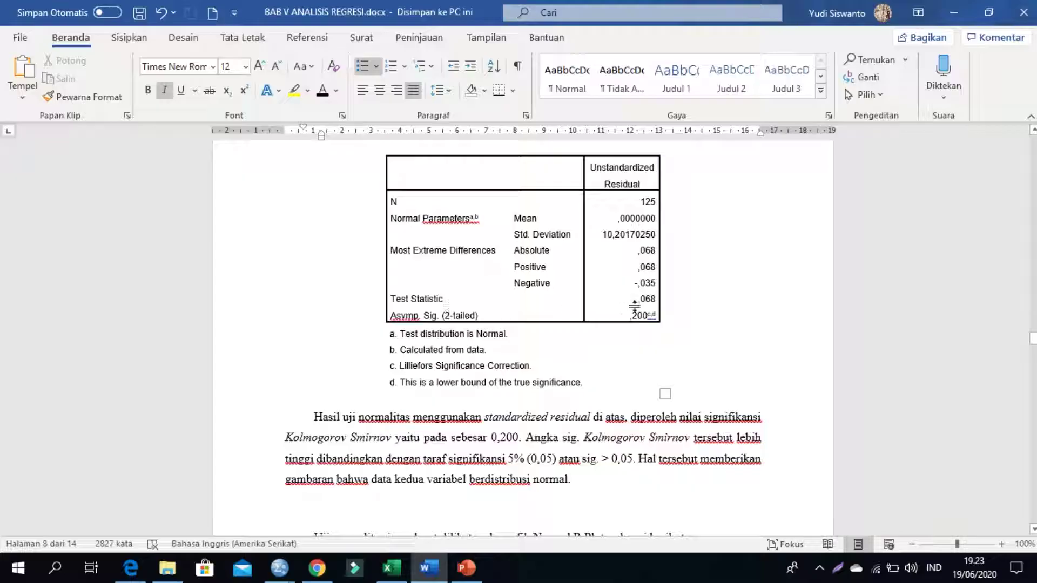
{"action": "mouse_move", "coordinate": [279, 567]}
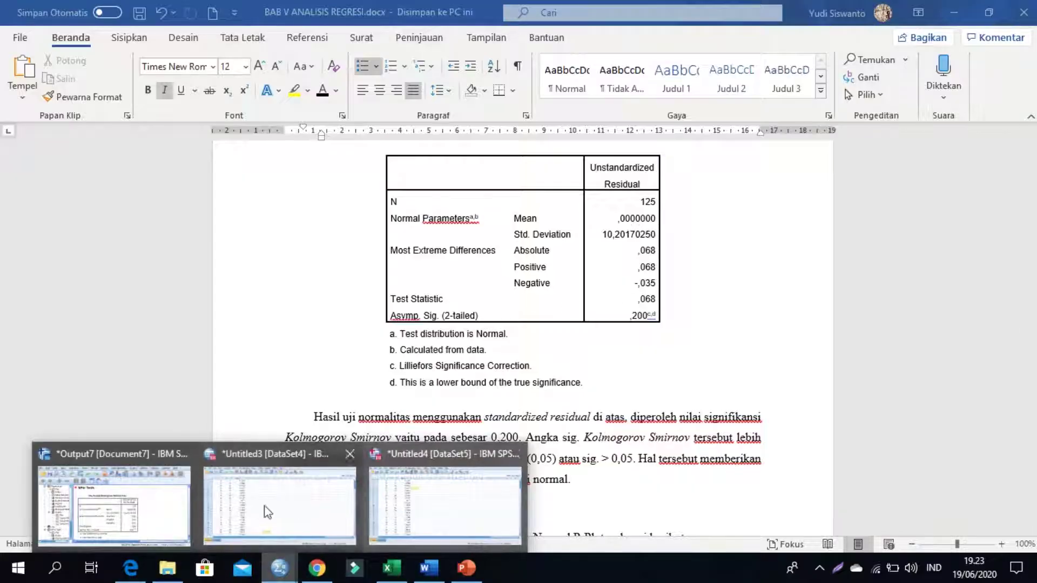
{"action": "left_click", "coordinate": [164, 510]}
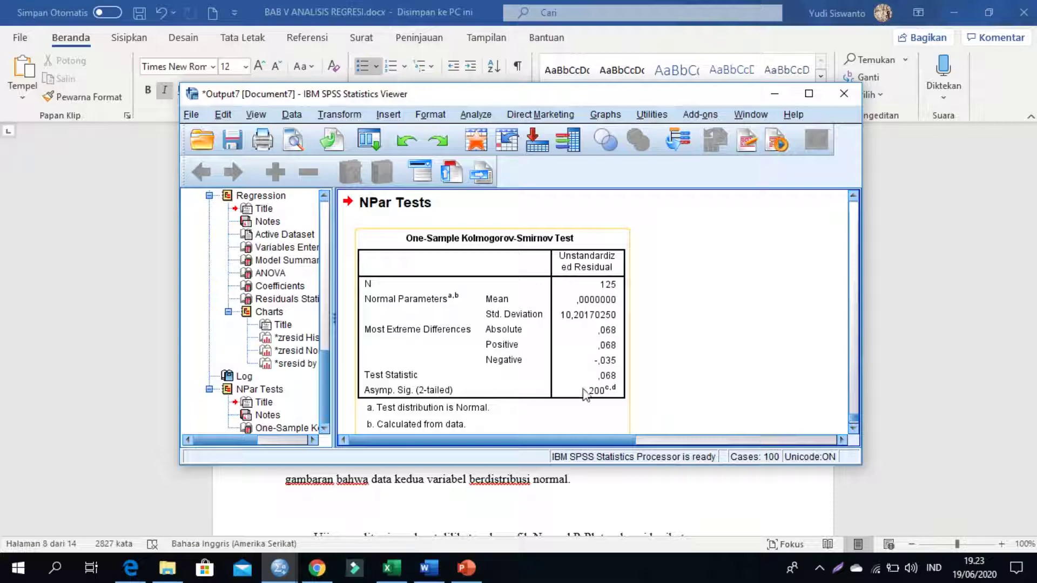
{"action": "left_click", "coordinate": [437, 566]}
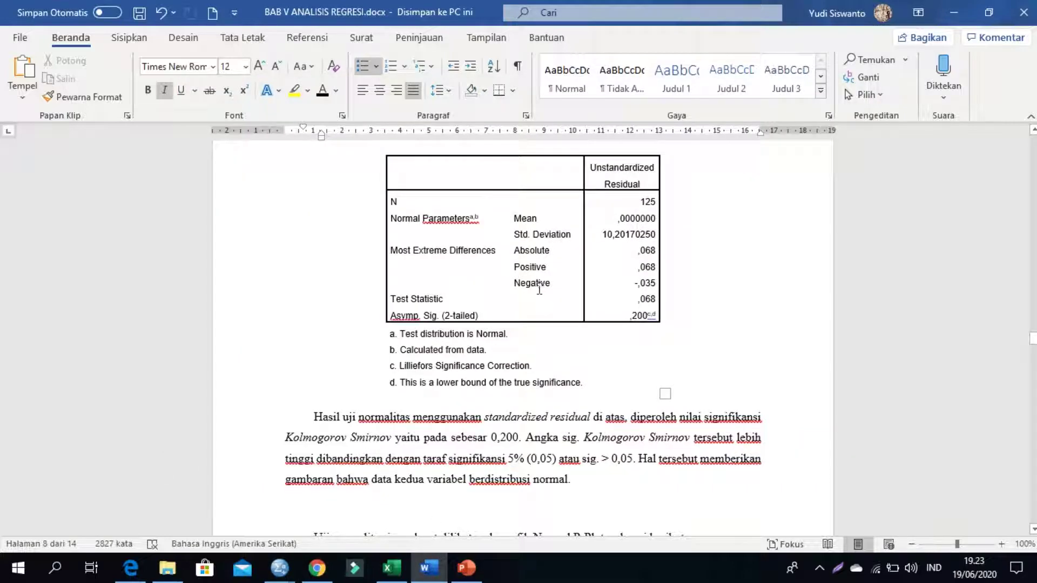
{"action": "scroll", "coordinate": [525, 405], "scroll_direction": "down", "scroll_amount": 1}
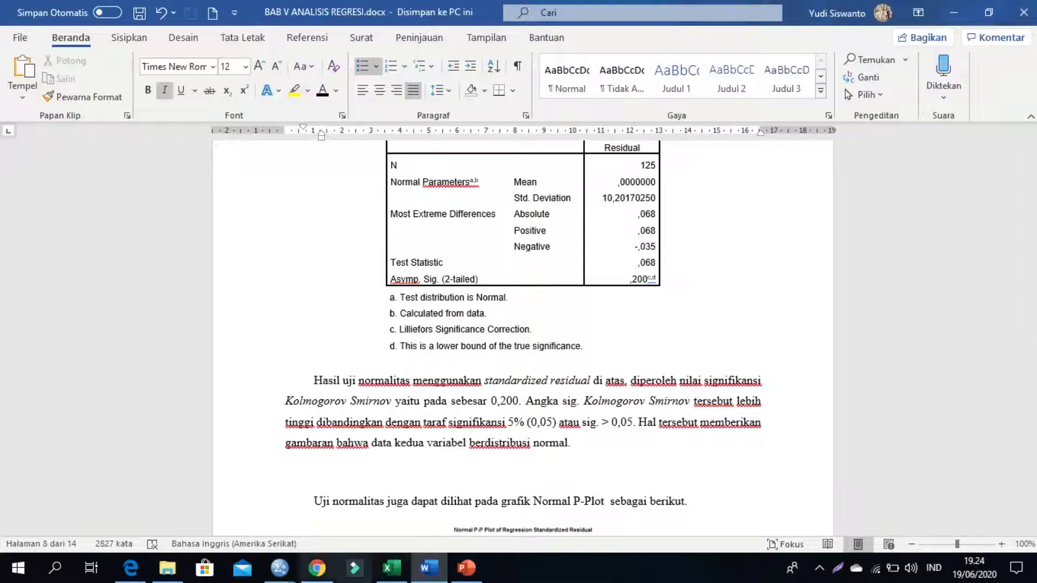
- Switch to the maximized SPSS output and examine the histogram and normal P-P plot of the regression standardized residuals
{"action": "mouse_move", "coordinate": [279, 567]}
{"action": "left_click", "coordinate": [124, 507]}
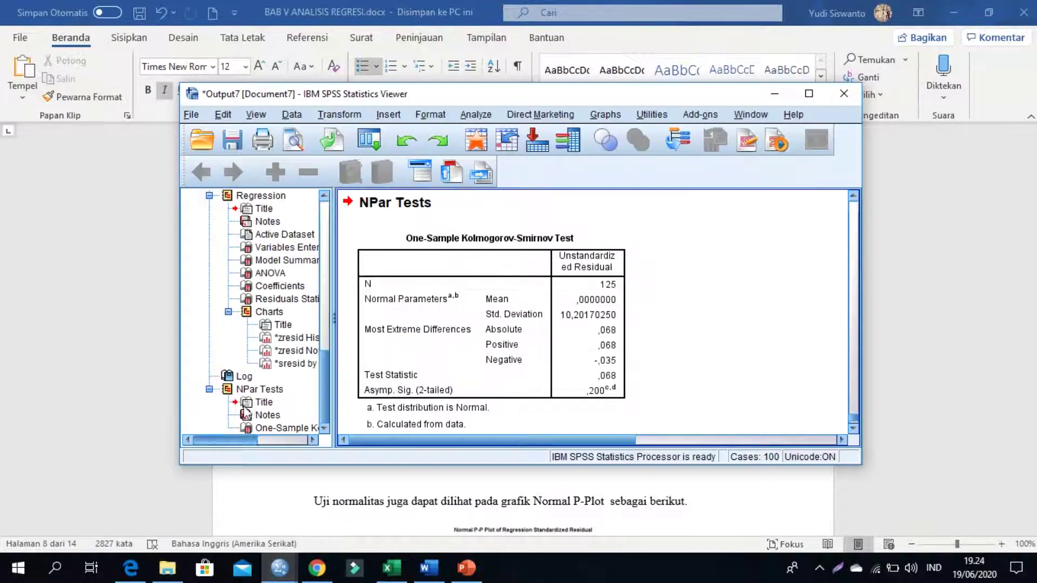
{"action": "left_click", "coordinate": [809, 94]}
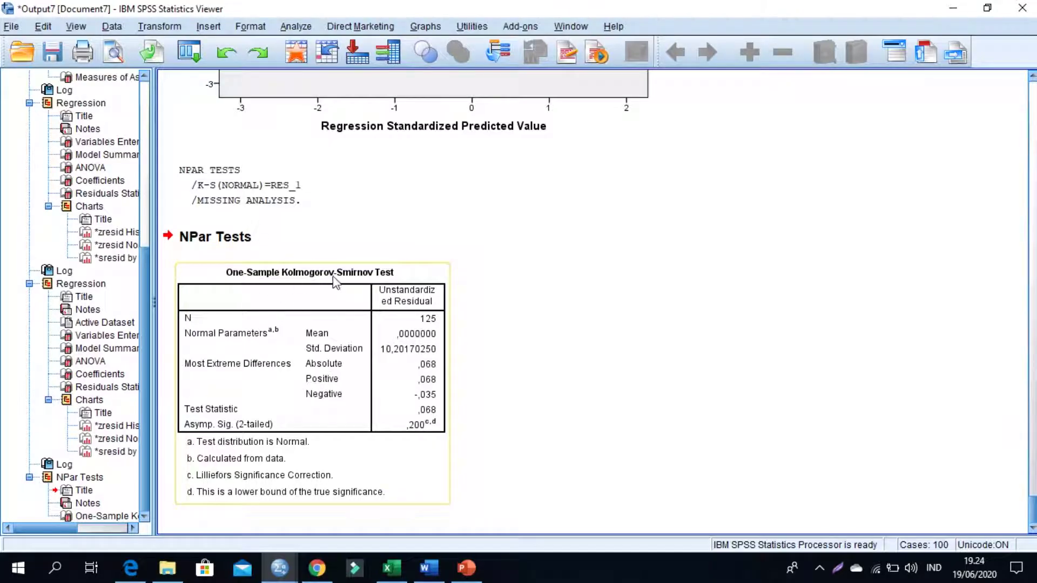
{"action": "scroll", "coordinate": [486, 254], "scroll_direction": "up", "scroll_amount": 10}
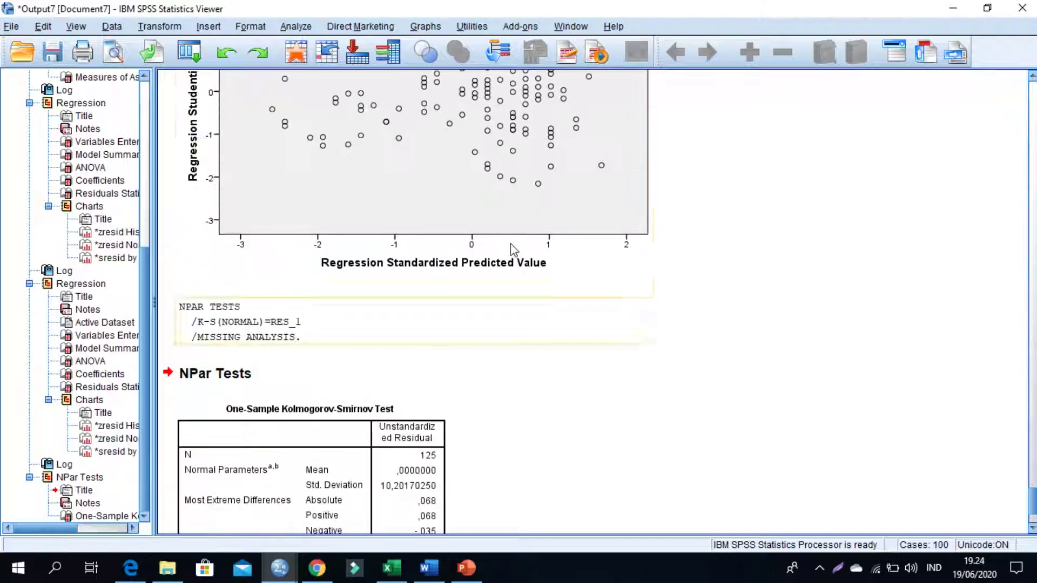
{"action": "scroll", "coordinate": [529, 247], "scroll_direction": "up", "scroll_amount": 10}
{"action": "scroll", "coordinate": [532, 248], "scroll_direction": "down", "scroll_amount": 8}
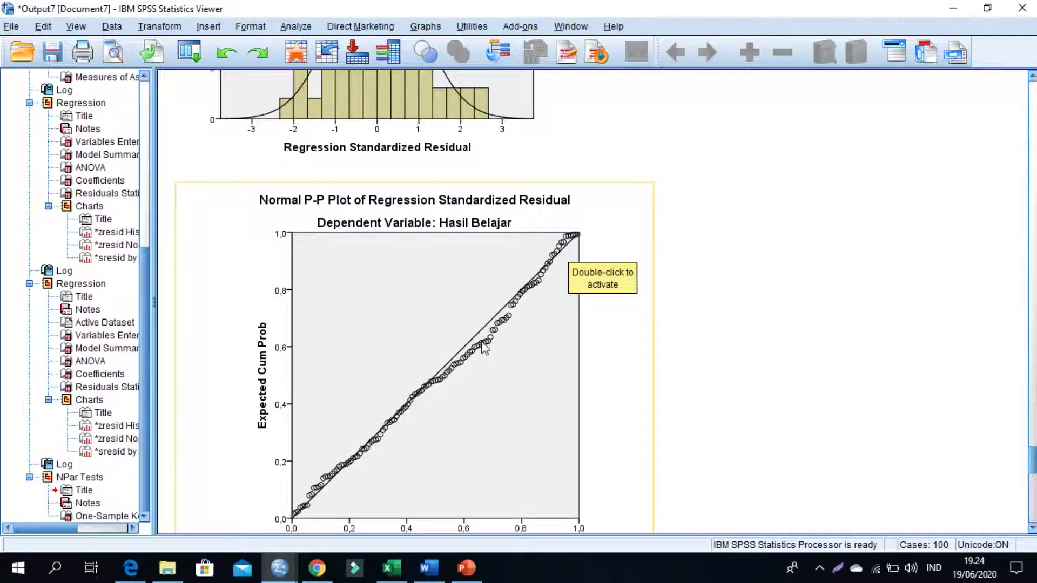
{"action": "scroll", "coordinate": [482, 352], "scroll_direction": "up", "scroll_amount": 5}
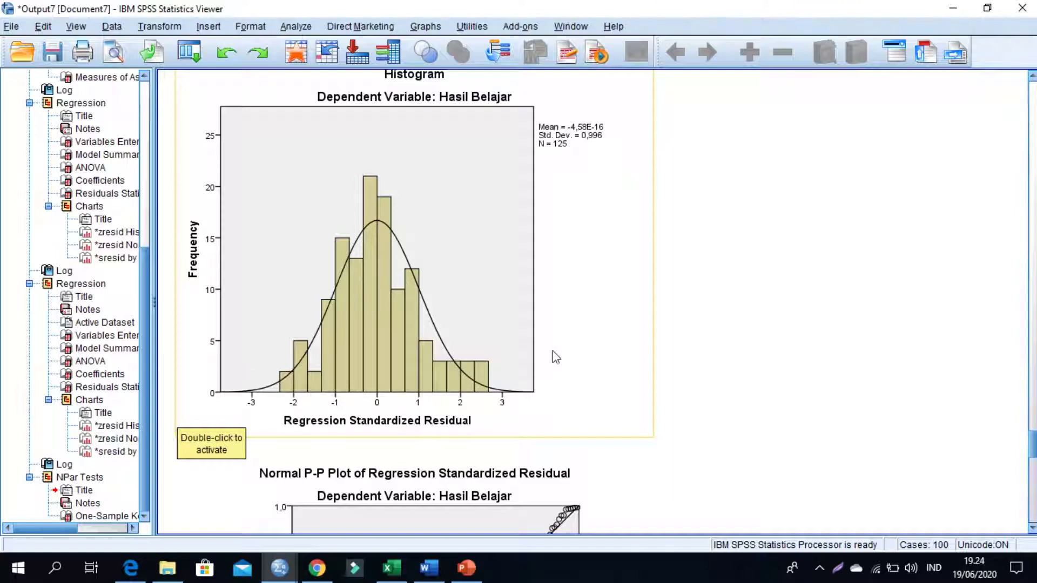
{"action": "scroll", "coordinate": [505, 347], "scroll_direction": "down", "scroll_amount": 5}
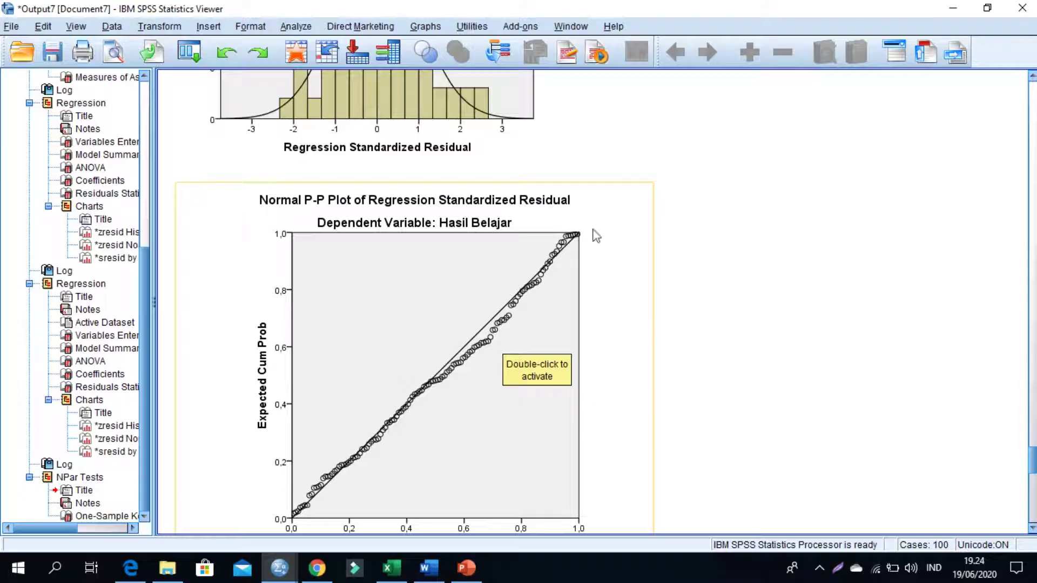
{"action": "left_click", "coordinate": [954, 14]}
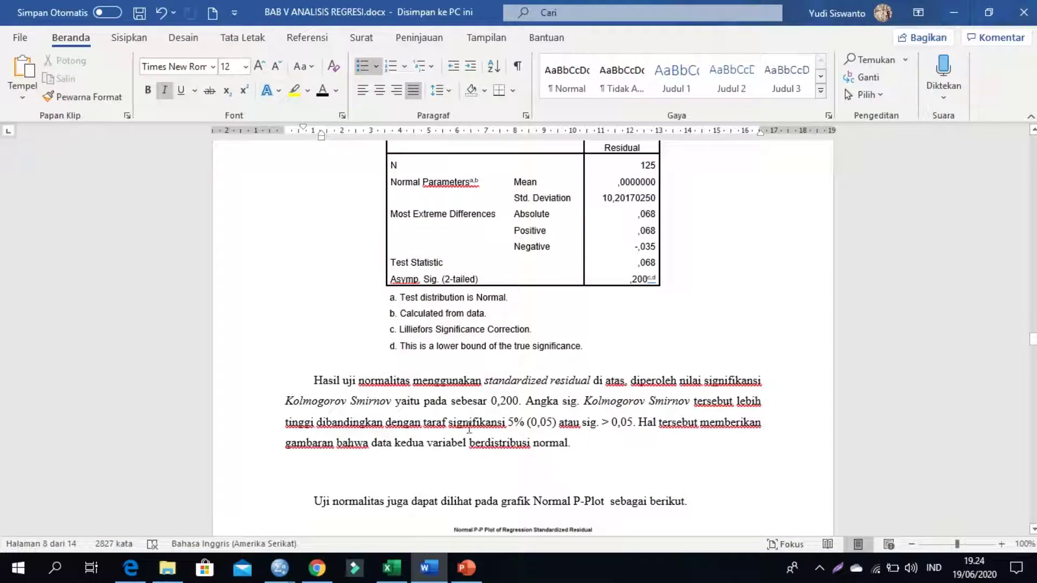
- Switch to the Untitled4 [DataSet5] data in SPSS and view the X, Y and RES_1 columns
{"action": "mouse_move", "coordinate": [278, 572]}
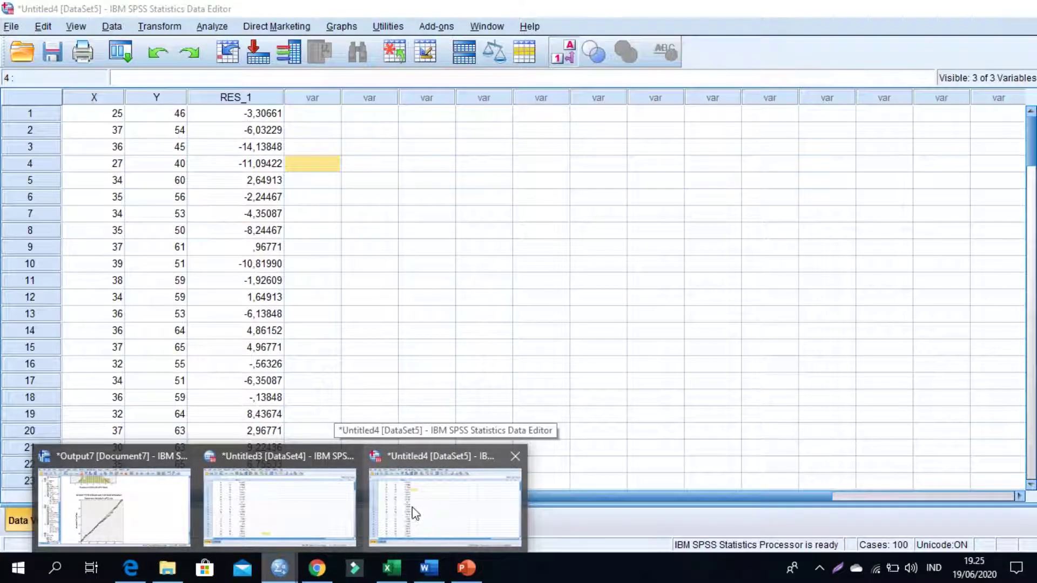
{"action": "left_click", "coordinate": [414, 521]}
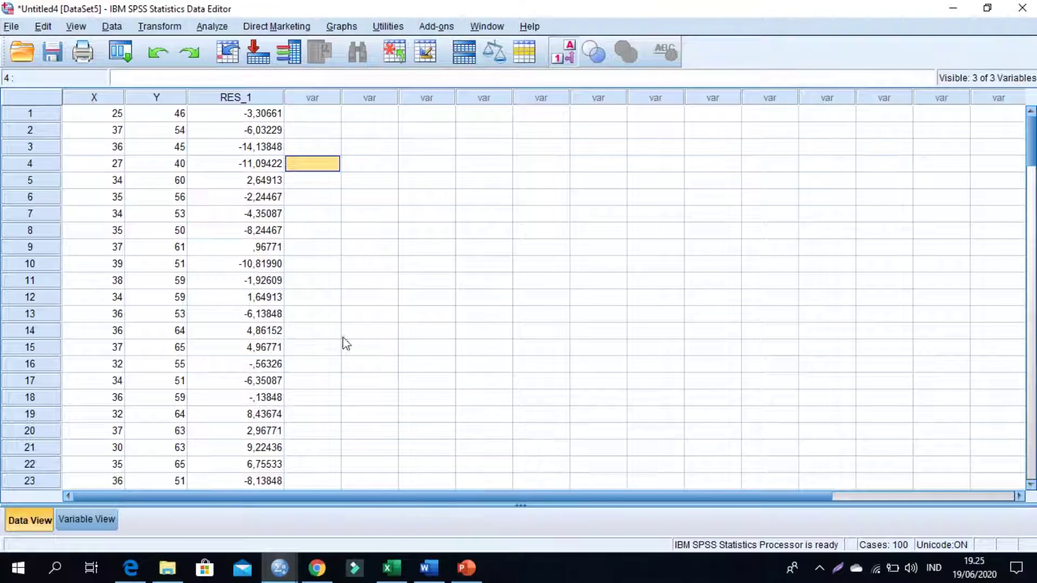
{"action": "left_click", "coordinate": [359, 259]}
{"action": "left_click", "coordinate": [334, 211]}
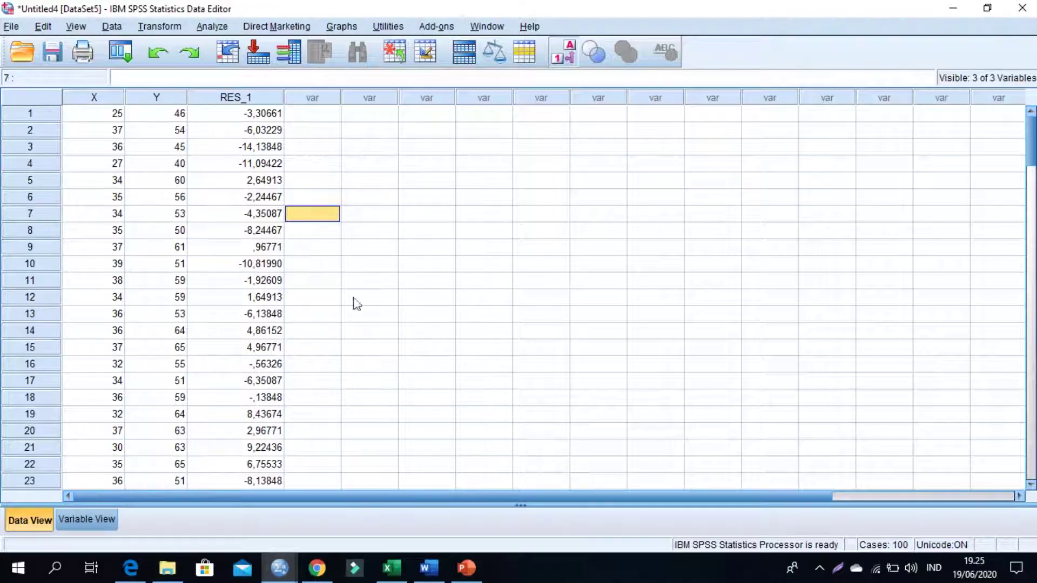
- Switch to the Word document and find section 5.2 Uji Linieritas, checking the P-Plot discussion and the linearity decision criteria
{"action": "left_click", "coordinate": [428, 567]}
{"action": "scroll", "coordinate": [519, 452], "scroll_direction": "down", "scroll_amount": 4}
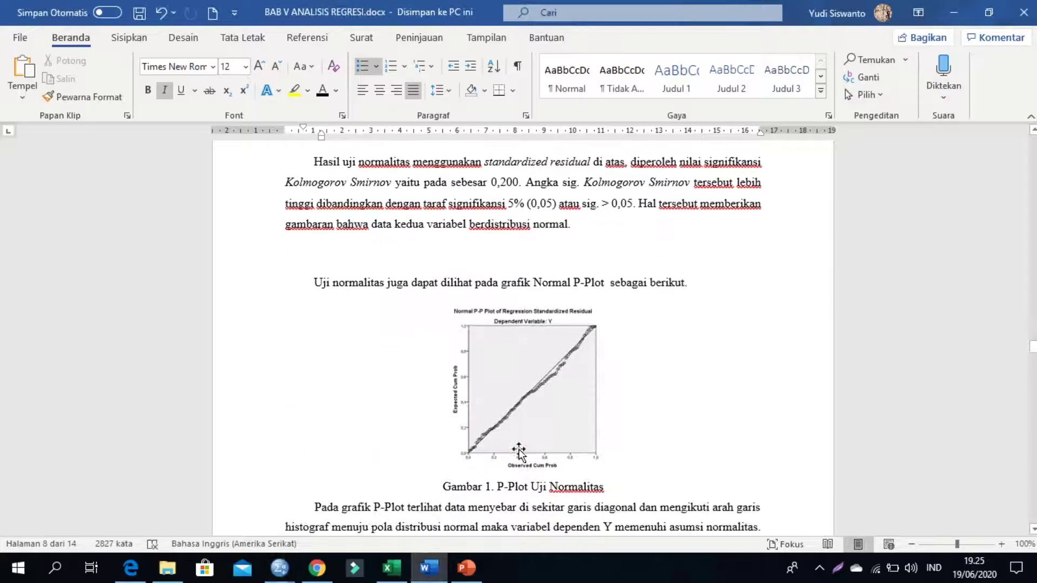
{"action": "scroll", "coordinate": [519, 453], "scroll_direction": "down", "scroll_amount": 10}
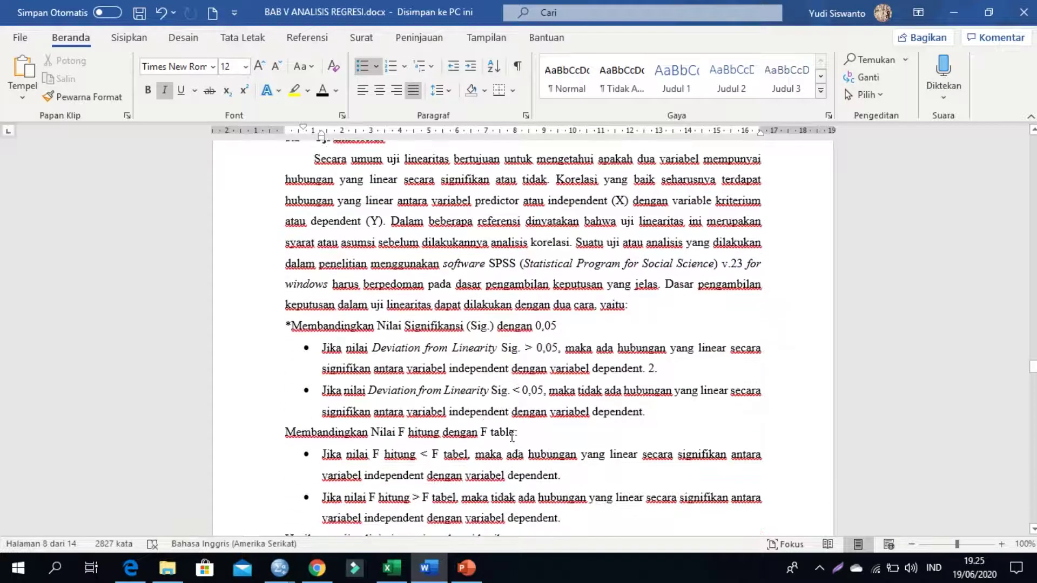
{"action": "scroll", "coordinate": [452, 381], "scroll_direction": "up", "scroll_amount": 5}
{"action": "left_click", "coordinate": [414, 408]}
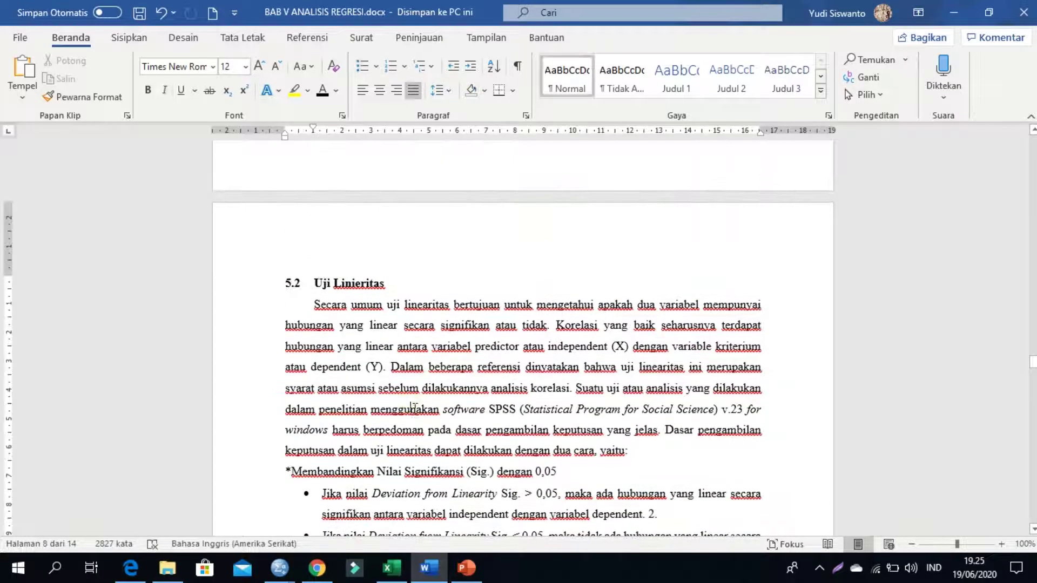
- Switch to the Untitled4 [DataSet5] data in SPSS and set up a Means comparison with Hasil Belajar [Y] as dependent and Media Pembelajaran Online as independent
{"action": "mouse_move", "coordinate": [279, 568]}
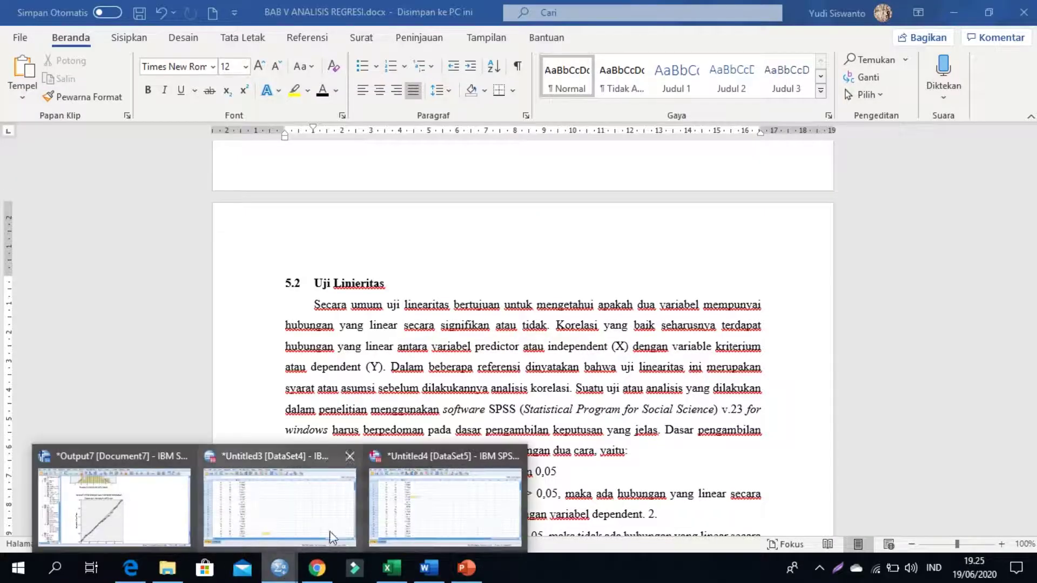
{"action": "left_click", "coordinate": [429, 517]}
{"action": "left_click", "coordinate": [334, 164]}
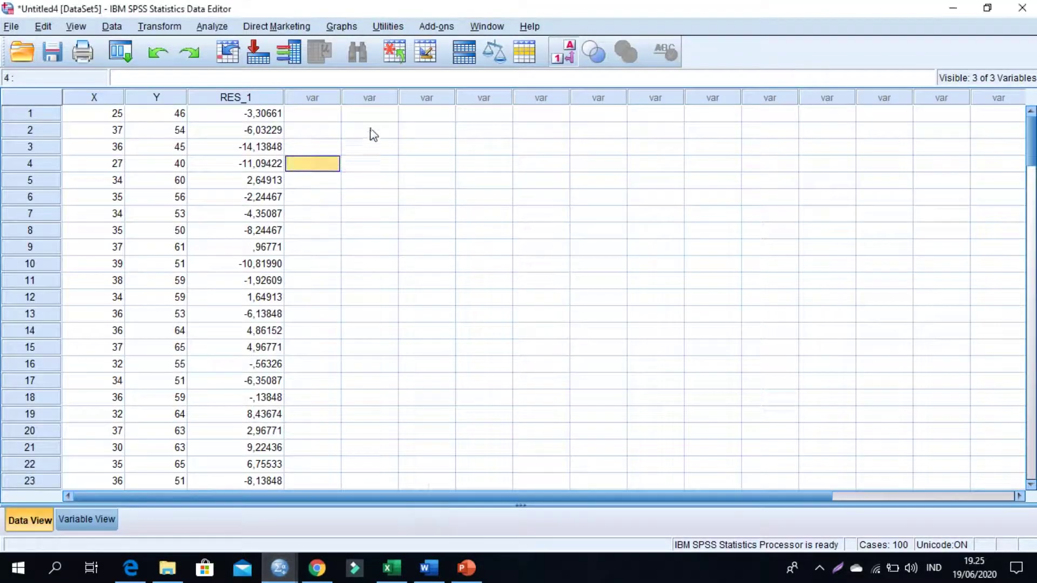
{"action": "left_click", "coordinate": [208, 29]}
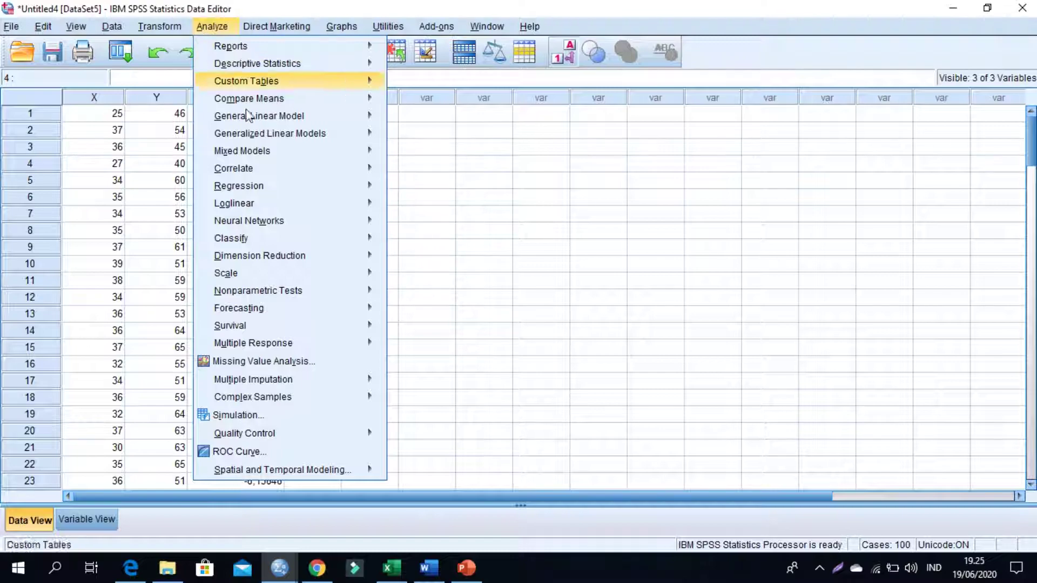
{"action": "mouse_move", "coordinate": [294, 103]}
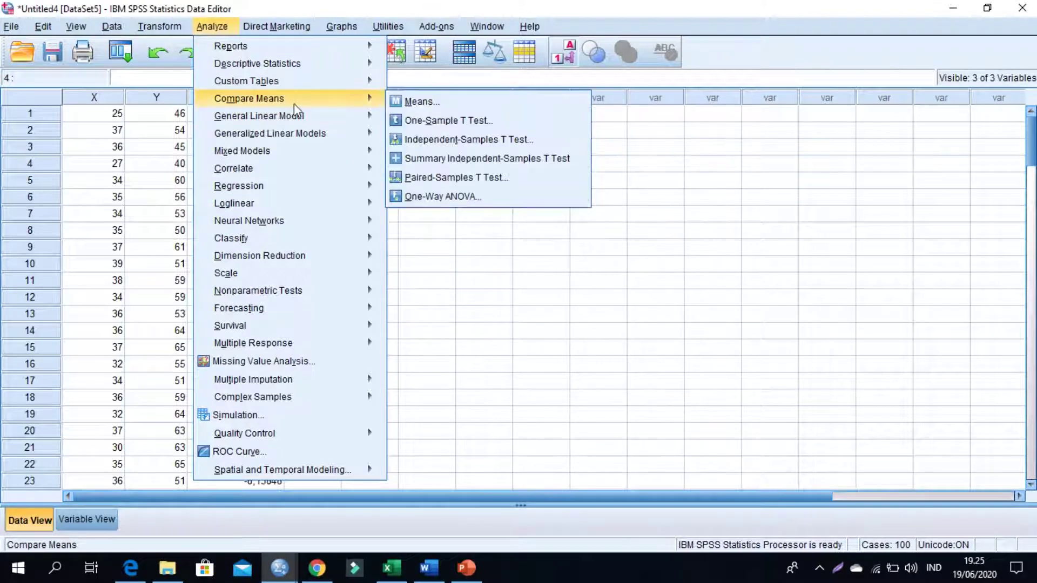
{"action": "left_click", "coordinate": [422, 103]}
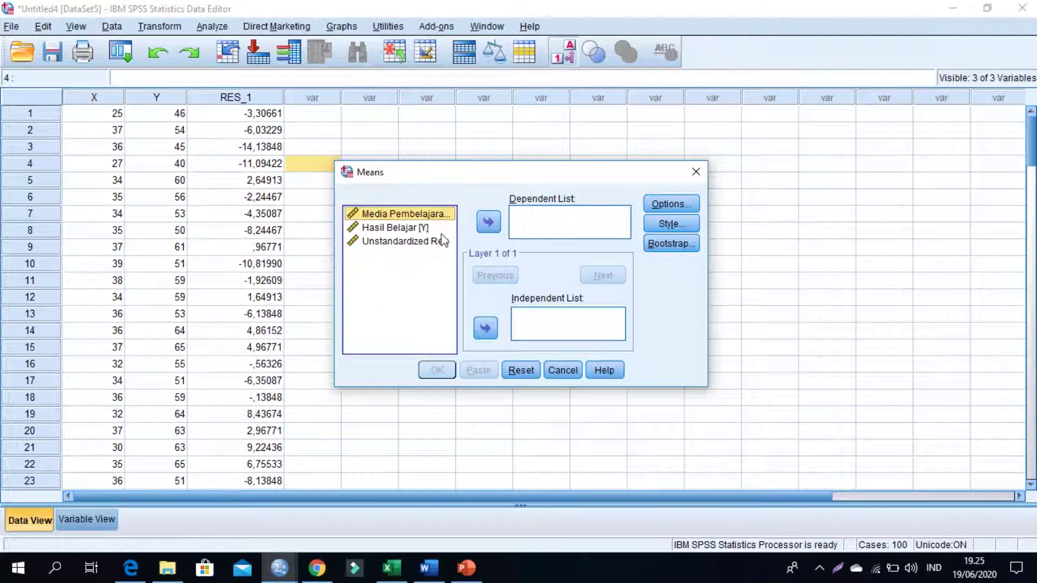
{"action": "left_click", "coordinate": [485, 328]}
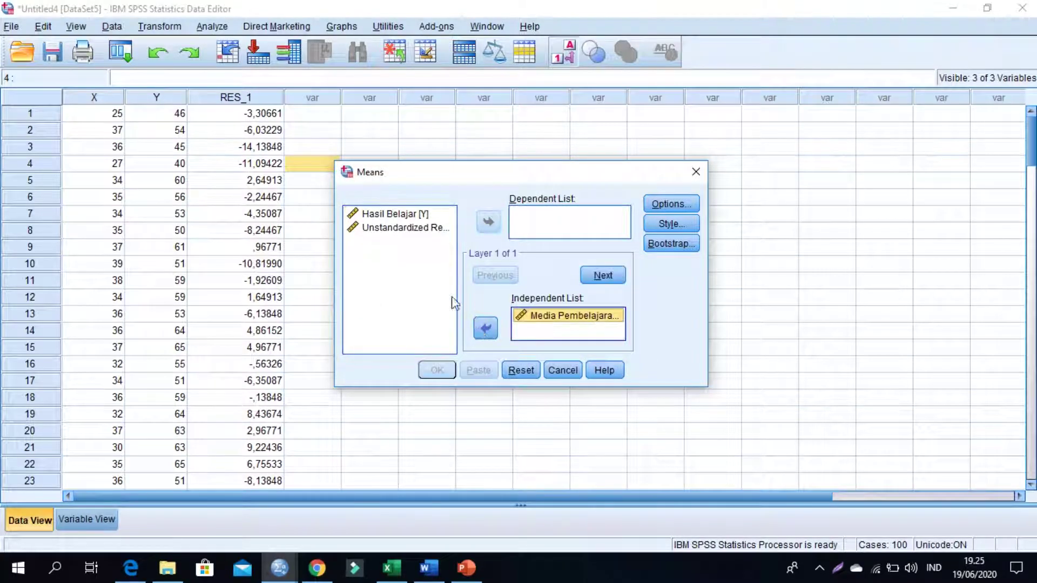
{"action": "left_click", "coordinate": [402, 216]}
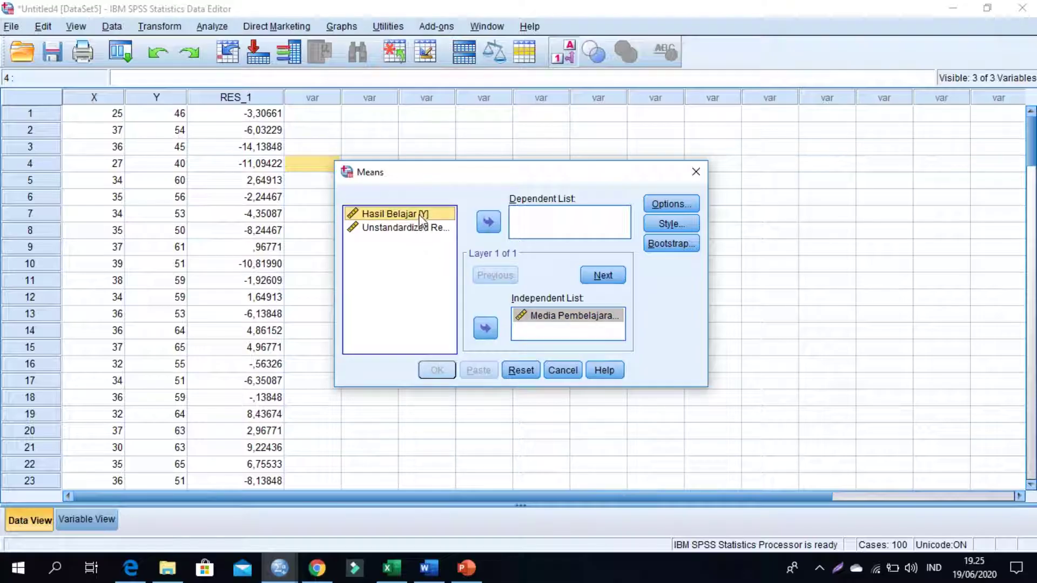
{"action": "left_click", "coordinate": [488, 222]}
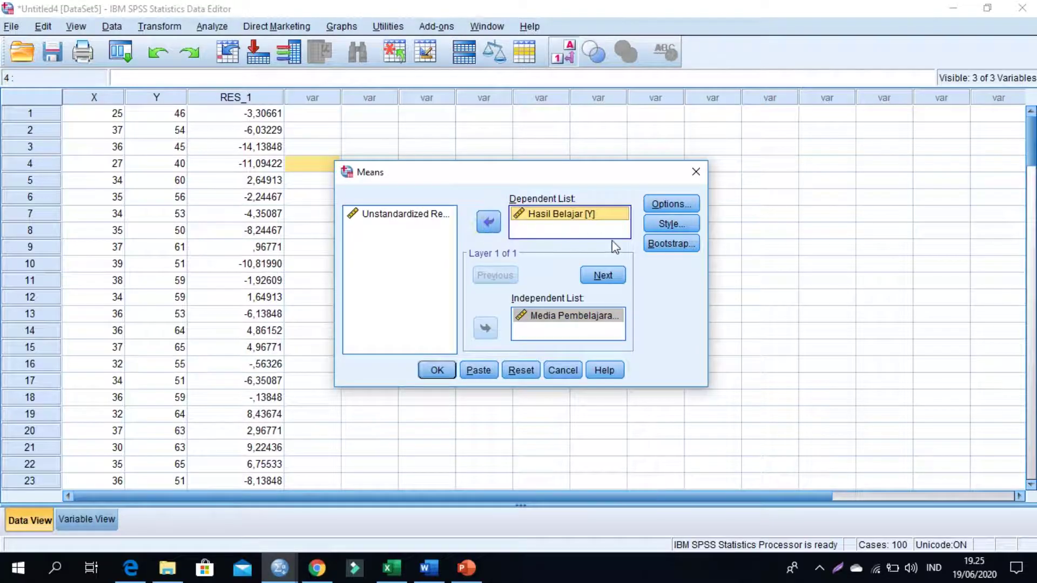
- Add the Test for linearity statistic to the Means comparison and run the analysis
{"action": "left_click", "coordinate": [654, 205]}
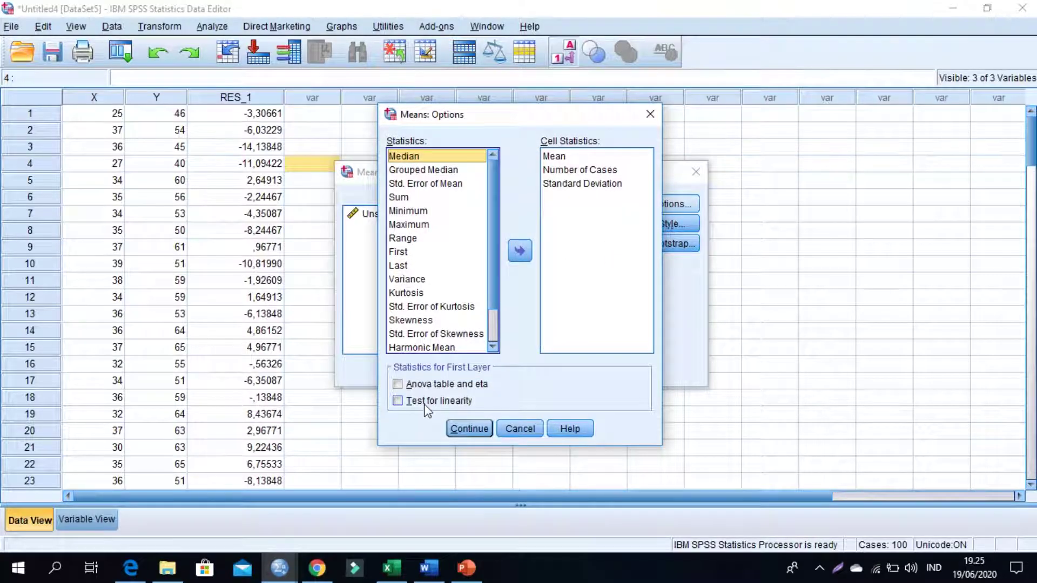
{"action": "left_click", "coordinate": [427, 409]}
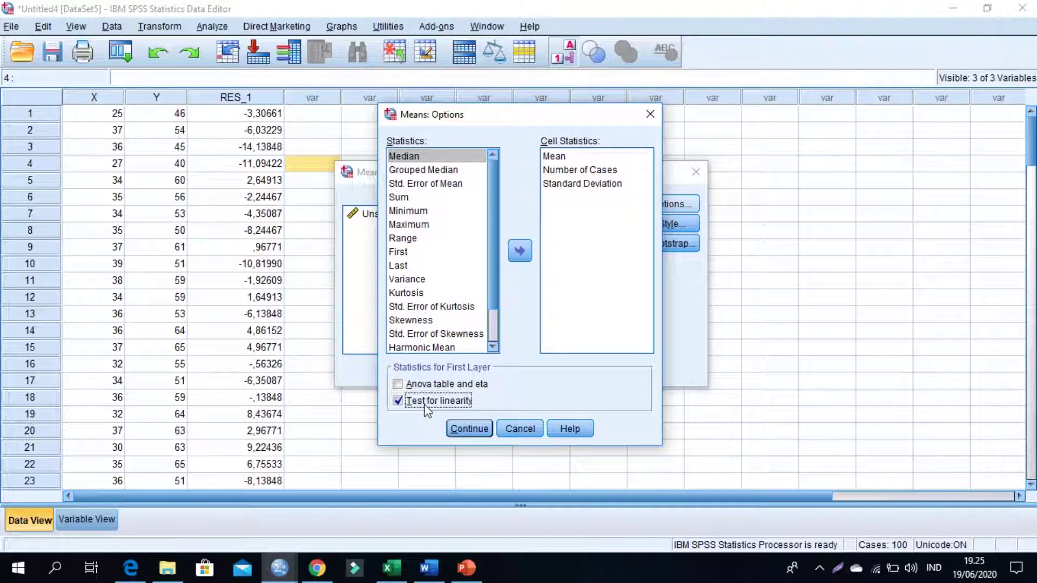
{"action": "left_click", "coordinate": [470, 432]}
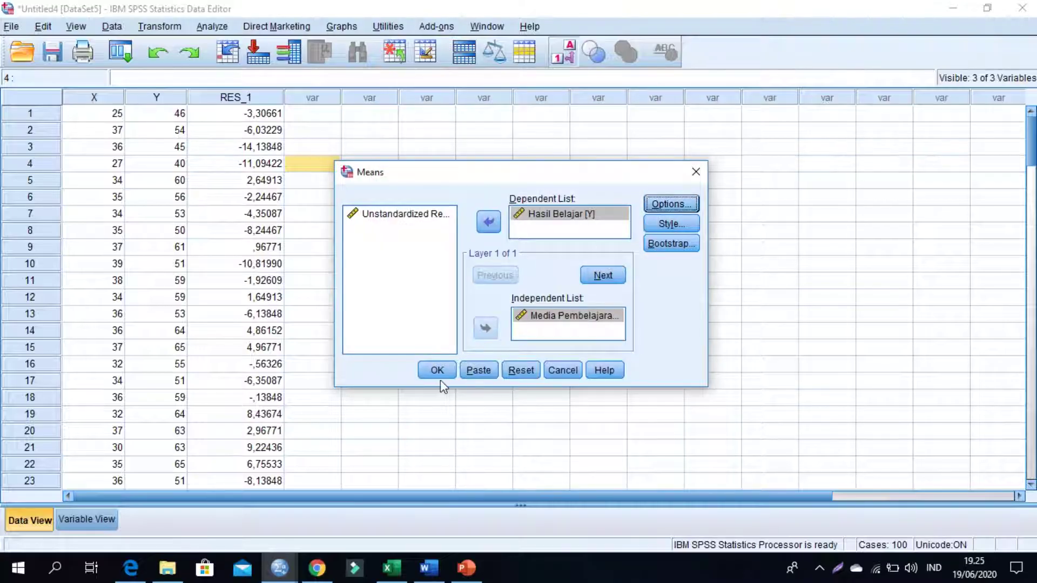
{"action": "left_click", "coordinate": [436, 377]}
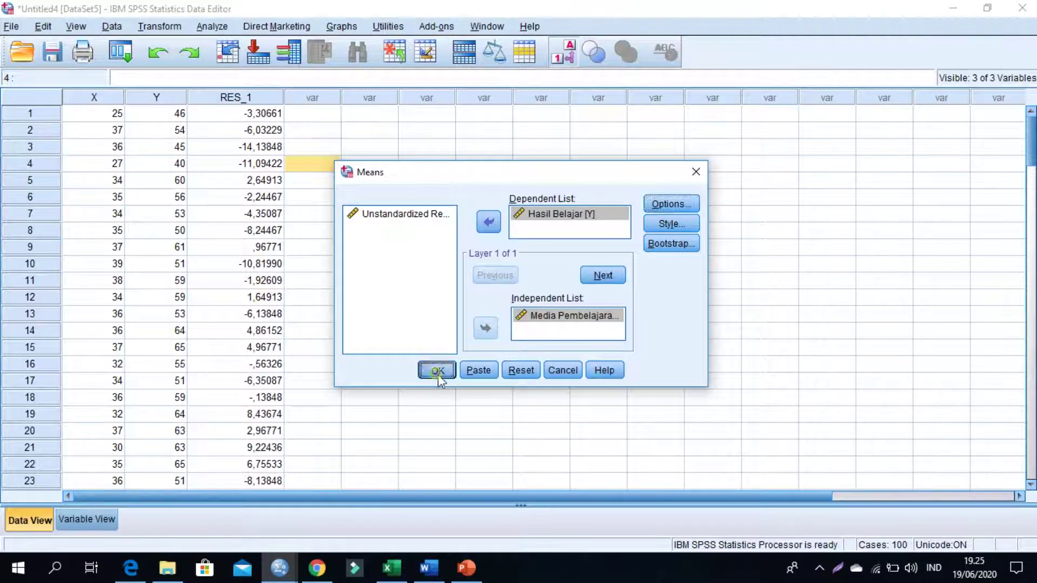
- Maximize the SPSS output and examine the Means report and the ANOVA Table with its Deviation from Linearity row
{"action": "scroll", "coordinate": [583, 329], "scroll_direction": "down", "scroll_amount": 3}
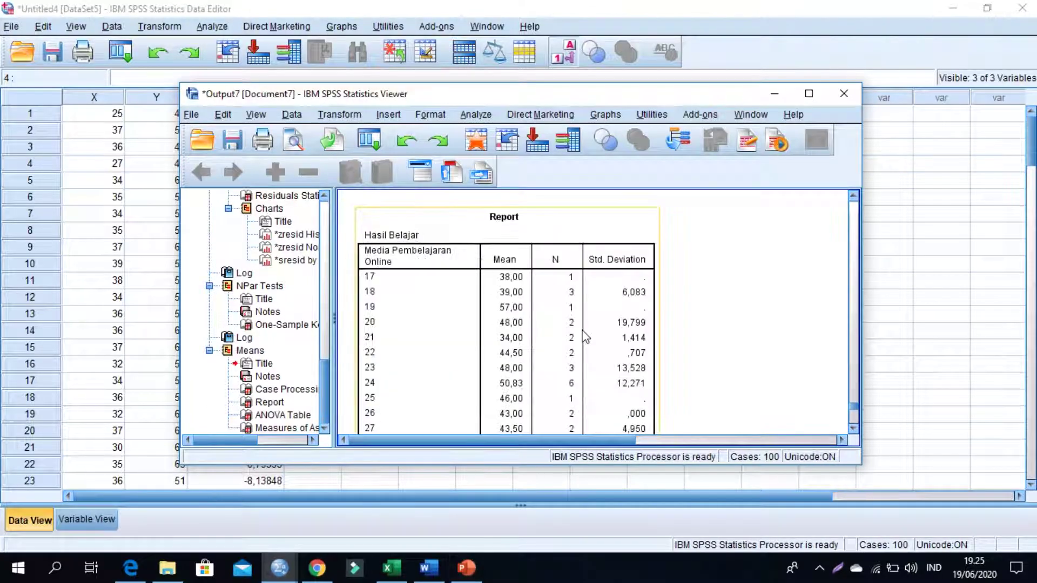
{"action": "left_click", "coordinate": [808, 93]}
{"action": "scroll", "coordinate": [566, 289], "scroll_direction": "down", "scroll_amount": 5}
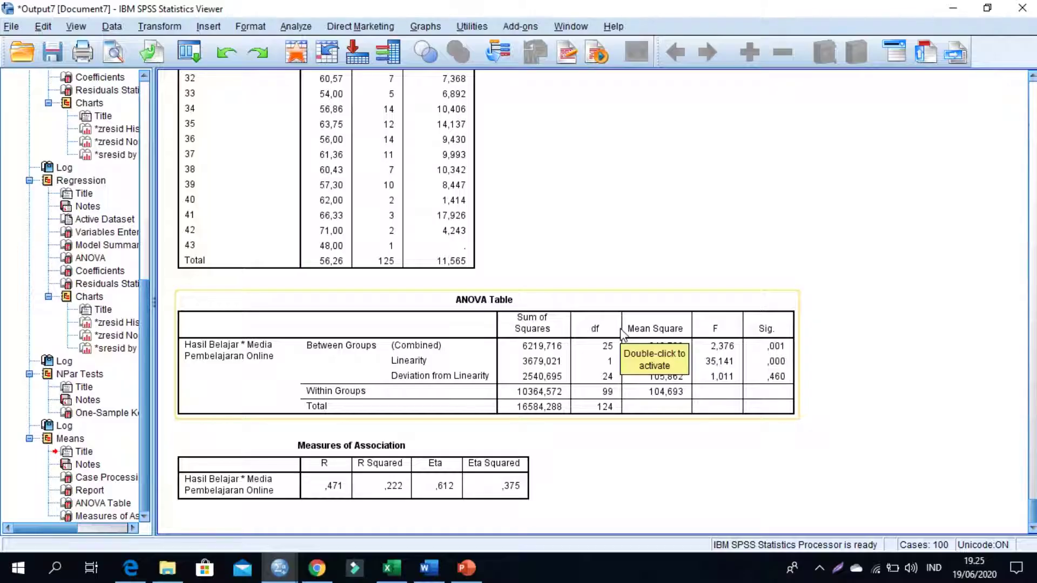
{"action": "scroll", "coordinate": [568, 260], "scroll_direction": "up", "scroll_amount": 3}
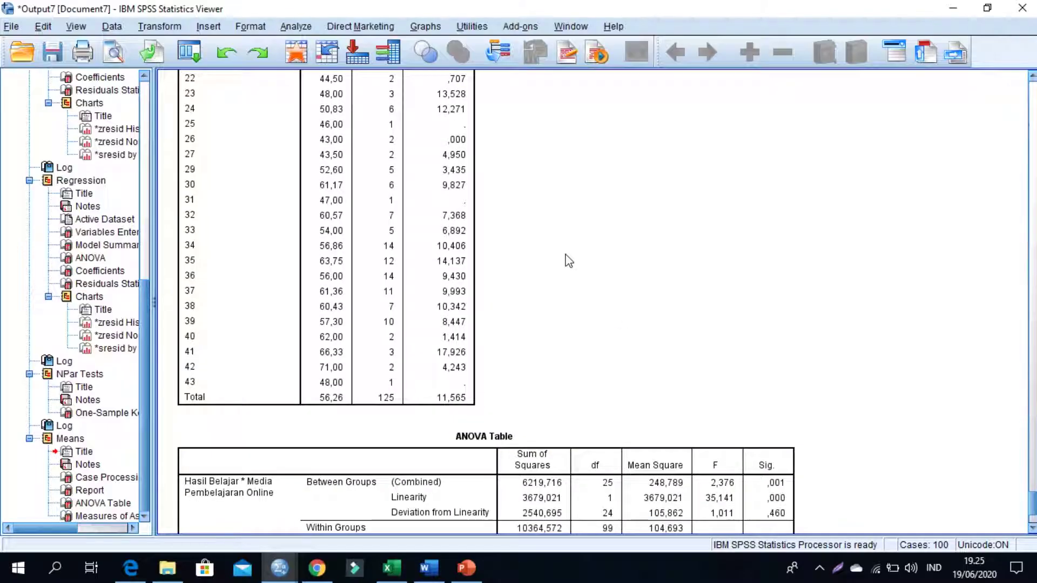
{"action": "scroll", "coordinate": [568, 261], "scroll_direction": "down", "scroll_amount": 3}
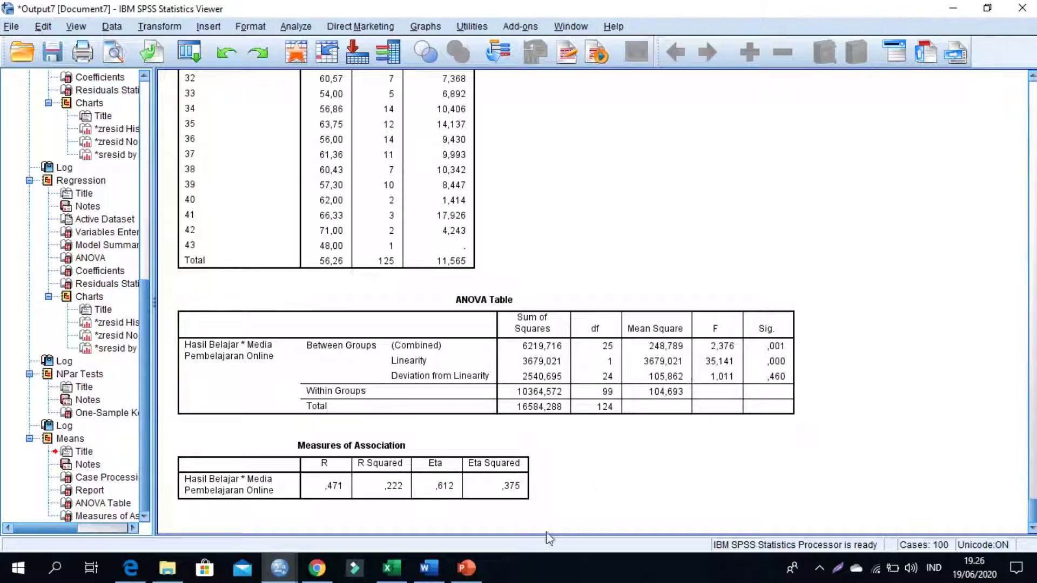
- Switch to the Word document and review the significance and F-value criteria for linearity in section 5.2, through to Tabel 5.2
{"action": "left_click", "coordinate": [432, 566]}
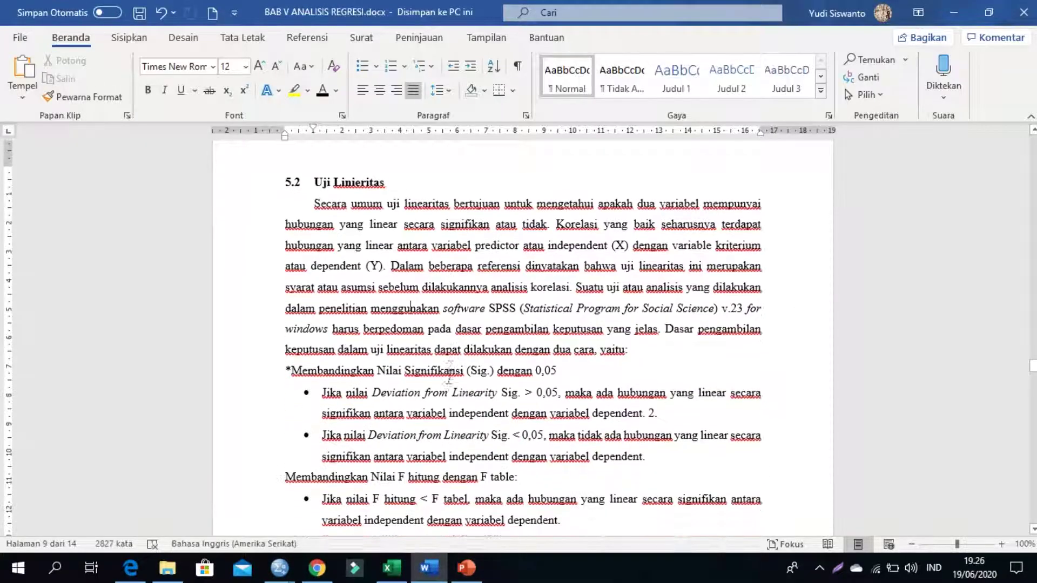
{"action": "scroll", "coordinate": [449, 373], "scroll_direction": "down", "scroll_amount": 1}
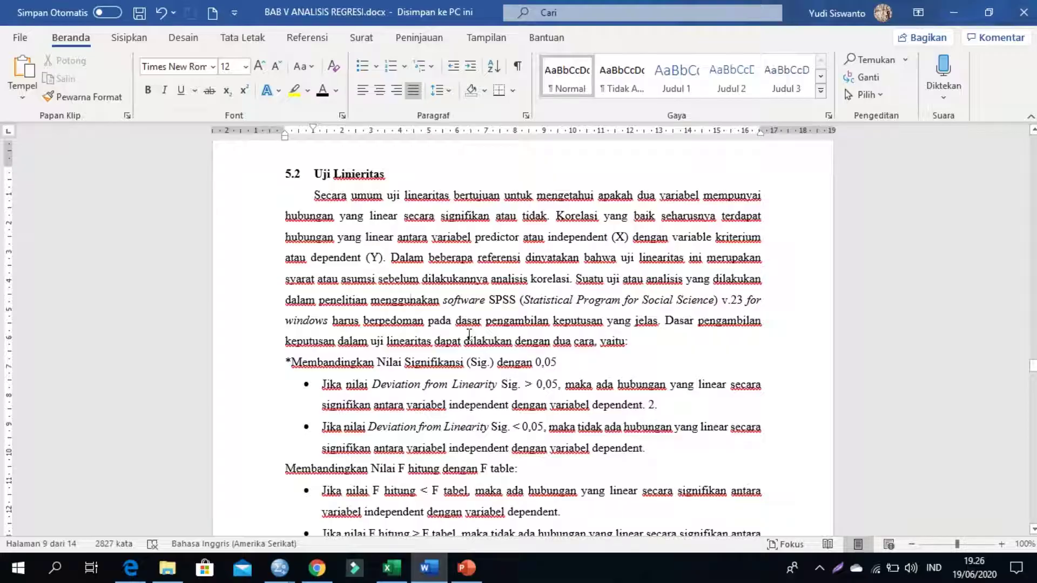
{"action": "scroll", "coordinate": [468, 335], "scroll_direction": "down", "scroll_amount": 3}
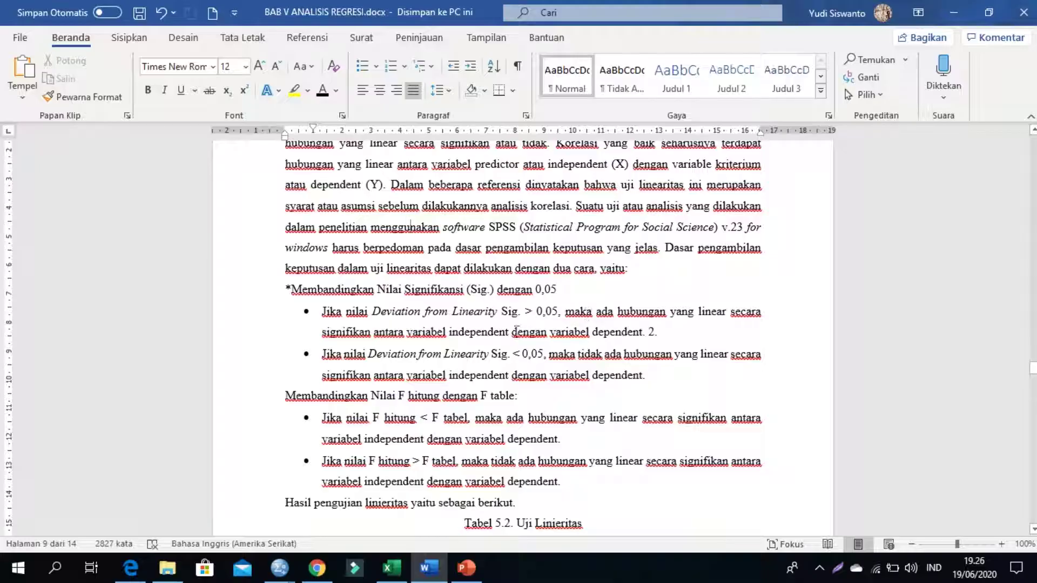
{"action": "scroll", "coordinate": [485, 337], "scroll_direction": "down", "scroll_amount": 8}
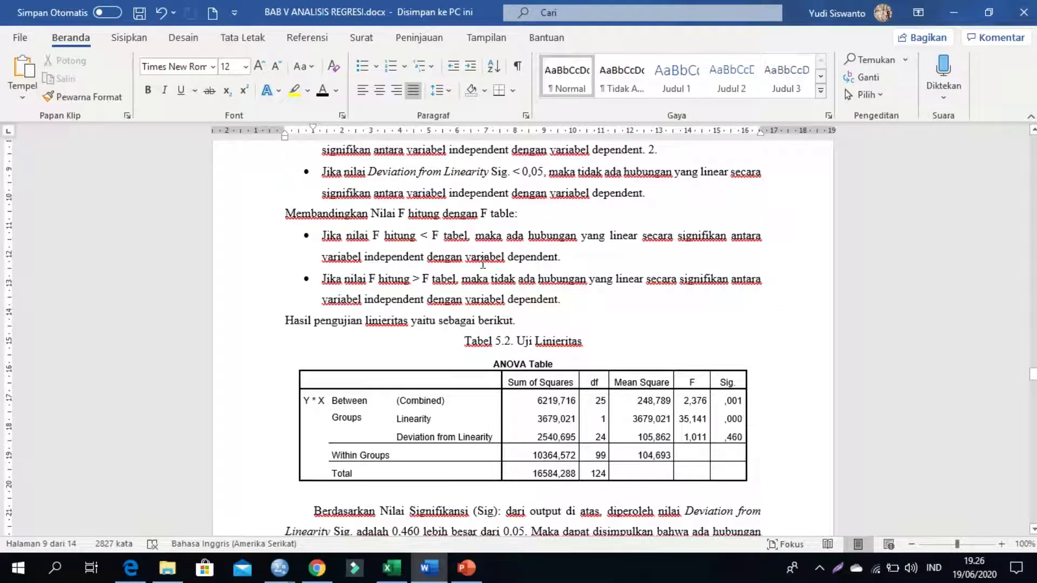
{"action": "scroll", "coordinate": [483, 265], "scroll_direction": "down", "scroll_amount": 2}
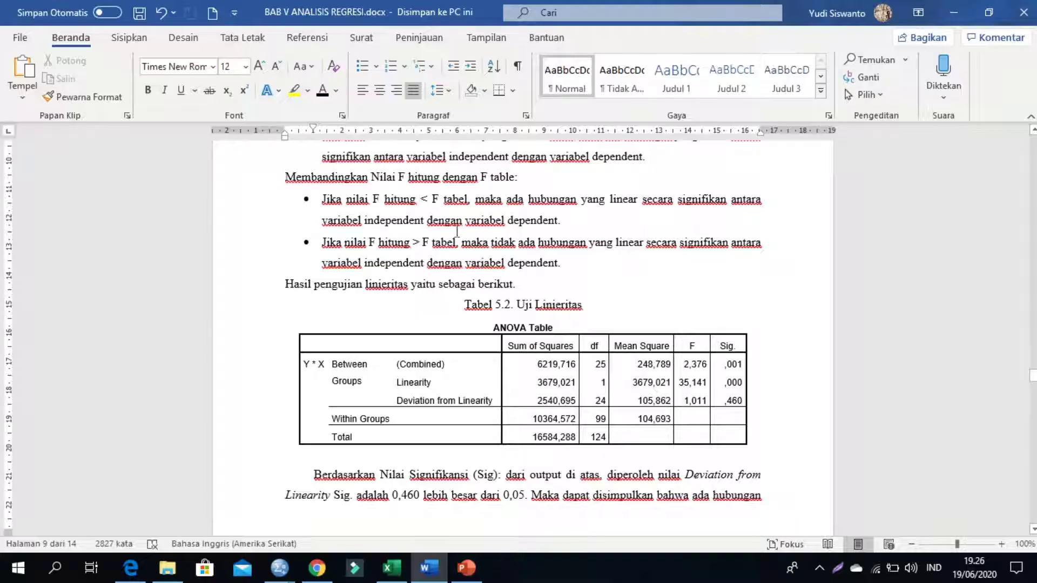
- Examine the F and Sig. values in the Deviation from Linearity row of Tabel 5.2
{"action": "left_click", "coordinate": [698, 401]}
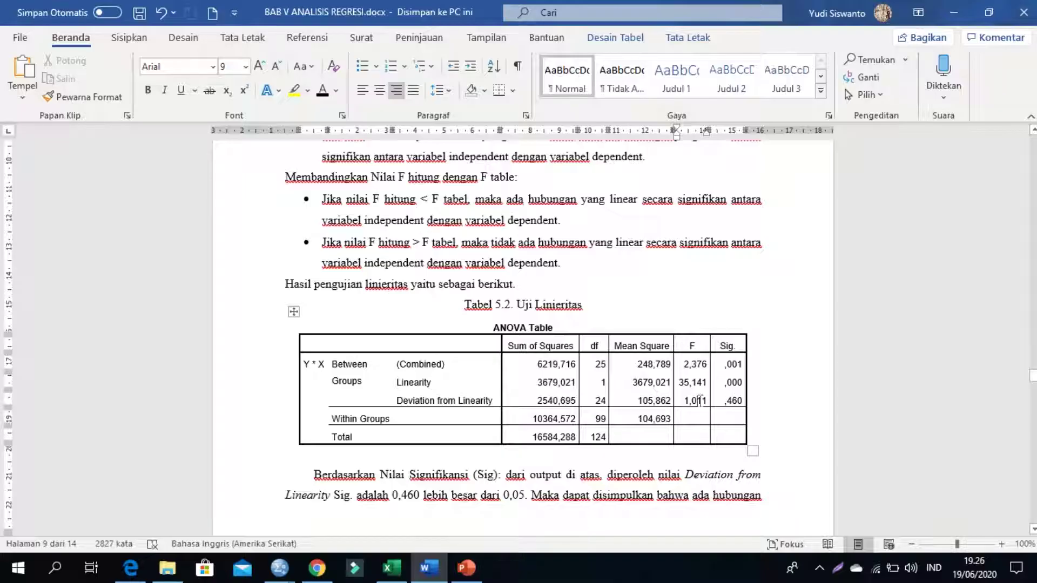
{"action": "left_click", "coordinate": [743, 400]}
{"action": "left_click_drag", "start_coordinate": [679, 400], "coordinate": [715, 402]}
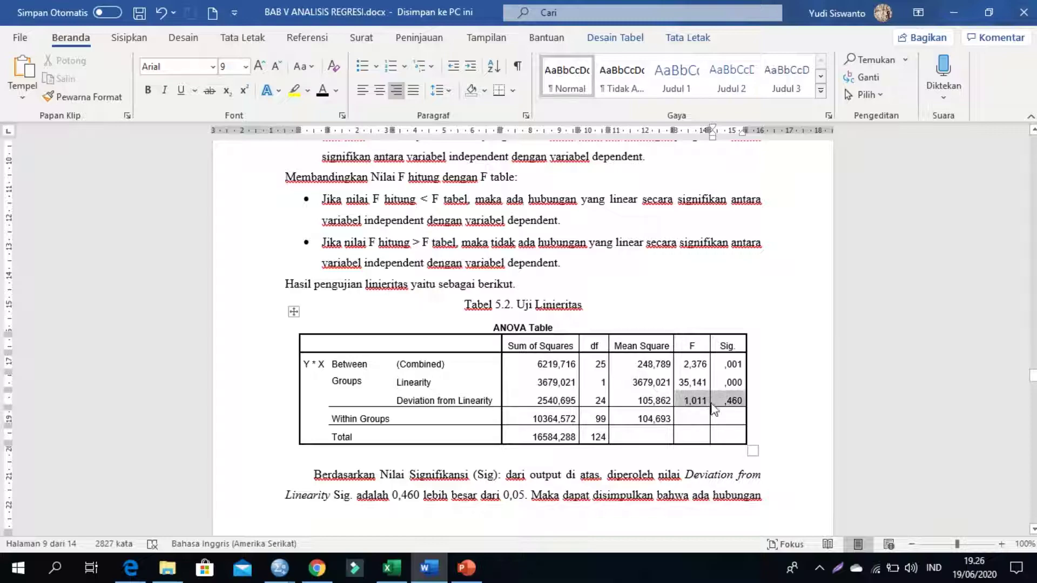
{"action": "left_click", "coordinate": [696, 401]}
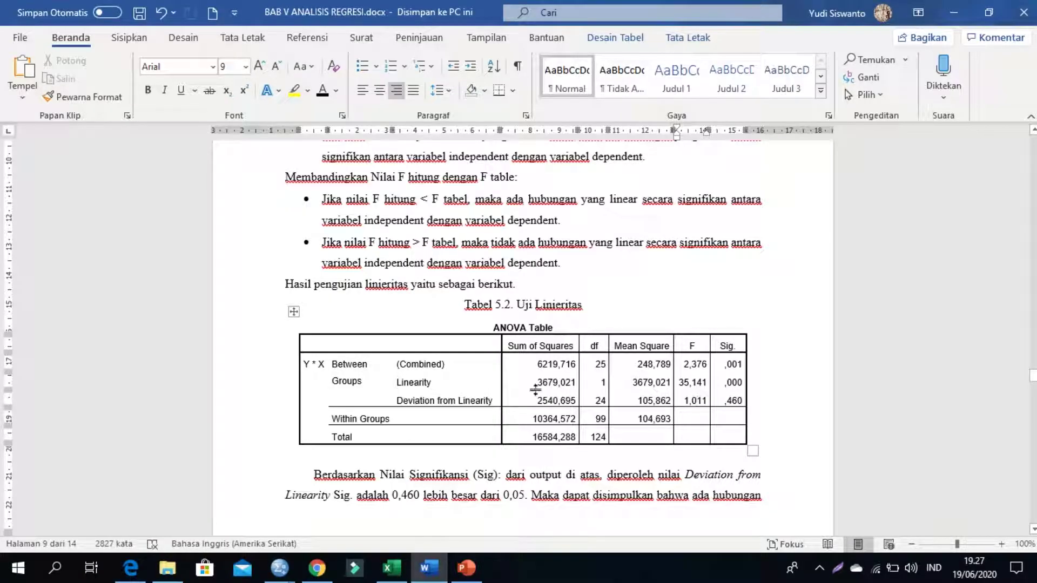
- Switch to the Excel workbook DATA MATERI PERTEMUAN 7 and begin an FINV formula in cell I106 of Regresi Sederhana with probability 0,05
{"action": "left_click", "coordinate": [390, 571]}
{"action": "left_click", "coordinate": [488, 392]}
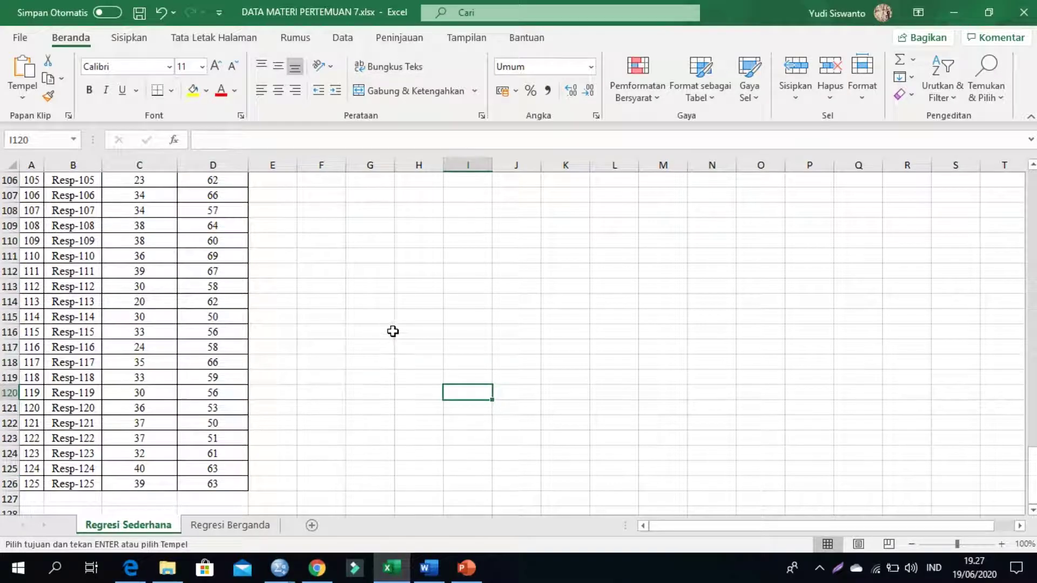
{"action": "scroll", "coordinate": [392, 331], "scroll_direction": "up", "scroll_amount": 2}
{"action": "left_click", "coordinate": [478, 275]}
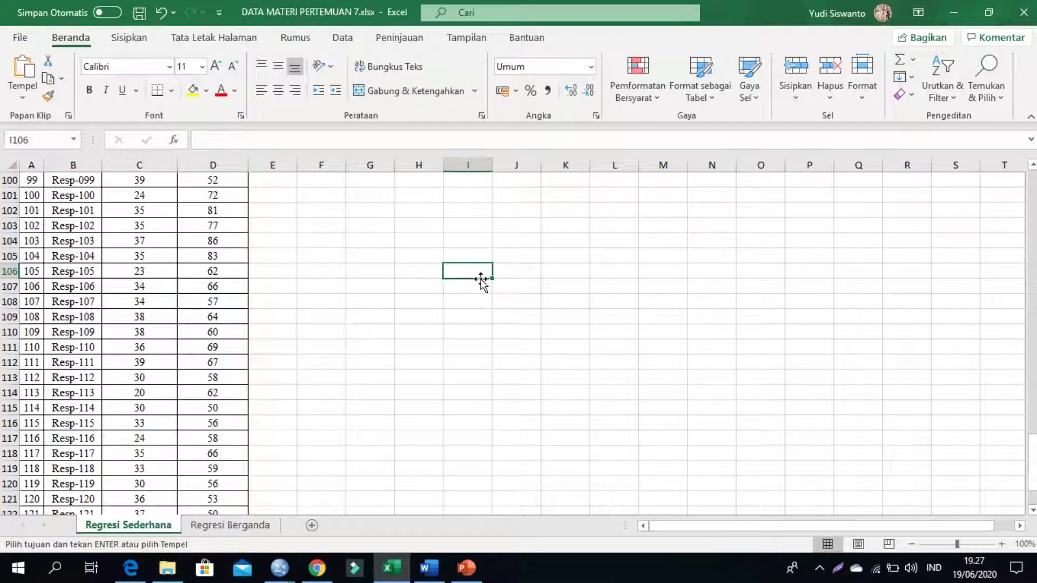
{"action": "type", "text": "="}
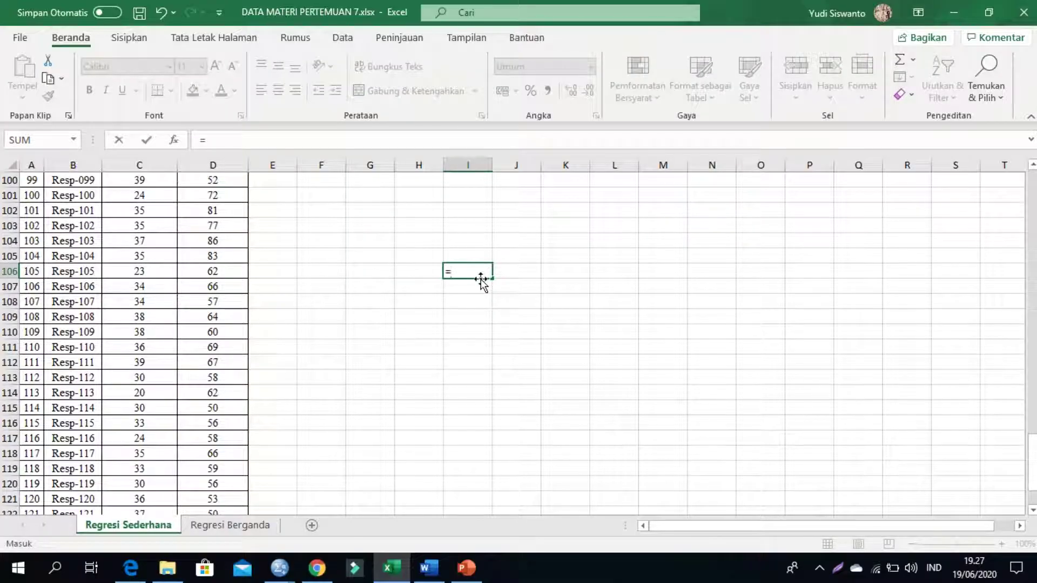
{"action": "type", "text": "FINV"}
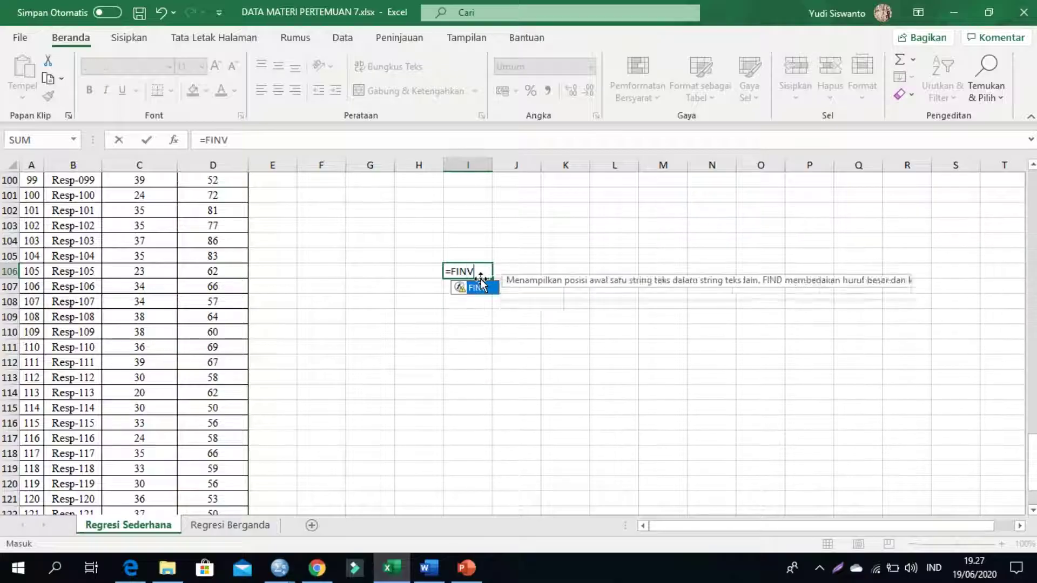
{"action": "key", "text": "F2"}
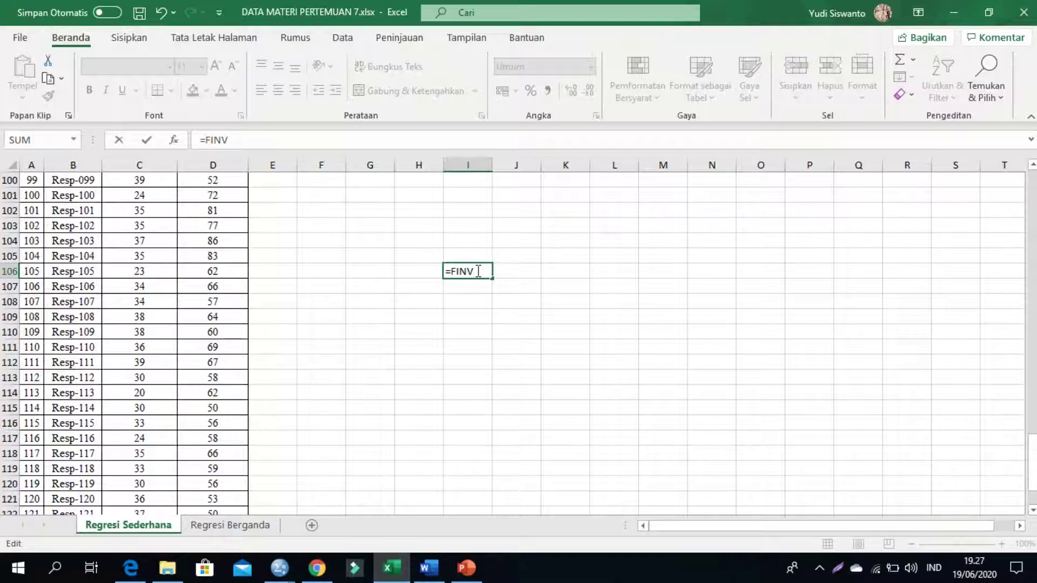
{"action": "key", "text": "BackSpace"}
{"action": "type", "text": "V"}
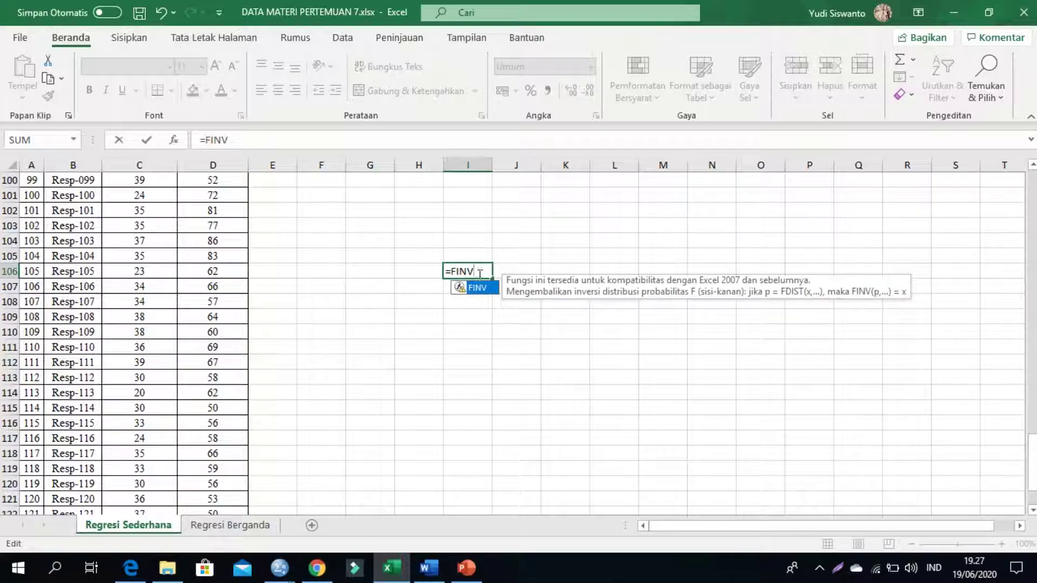
{"action": "double_click", "coordinate": [475, 288]}
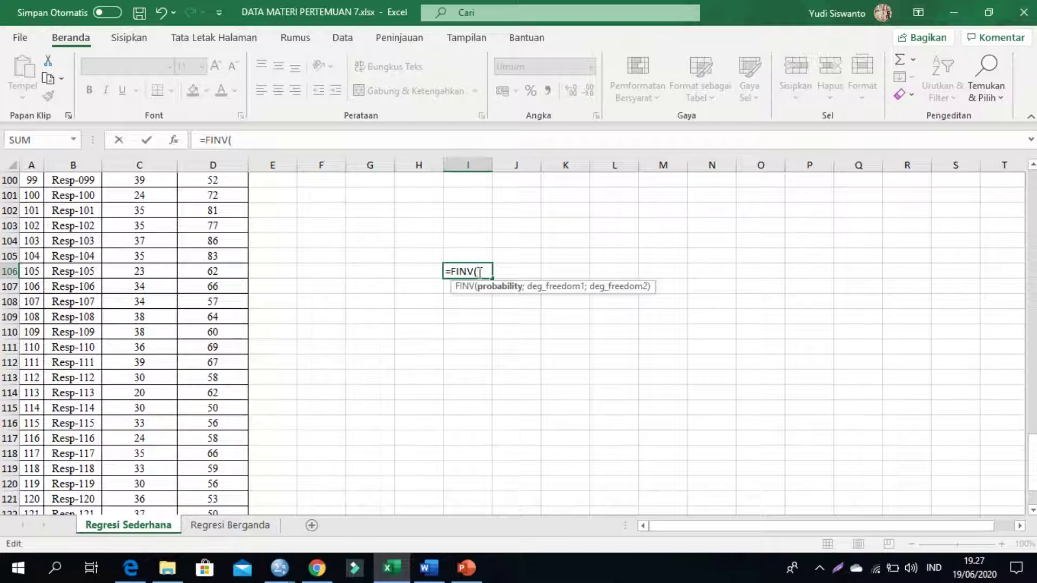
{"action": "type", "text": "0,05;"}
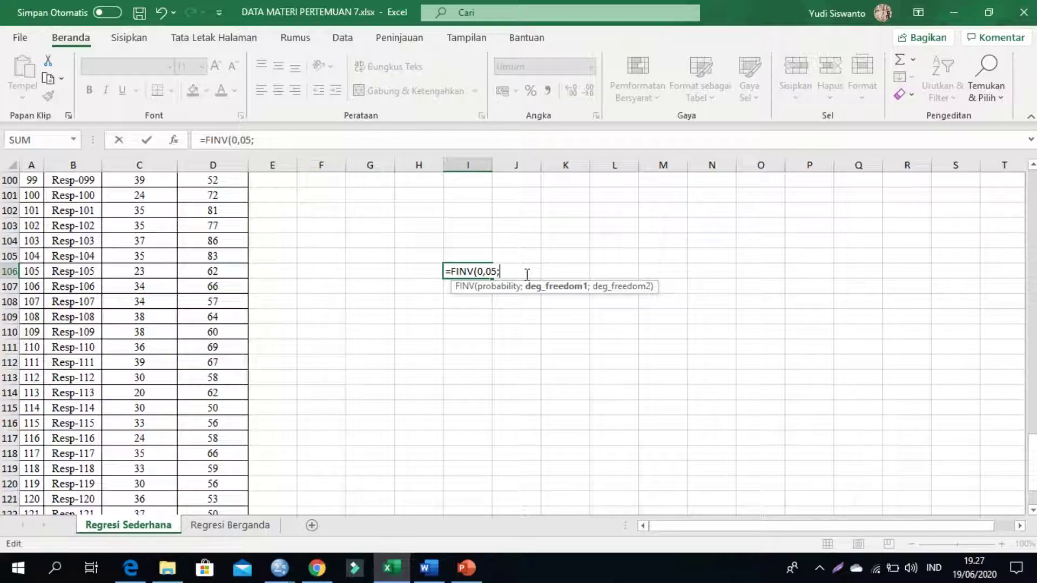
- Look up the degrees of freedom in the SPSS ANOVA Table and complete the Excel FINV formula in I106 with 24 and 99
{"action": "mouse_move", "coordinate": [292, 554]}
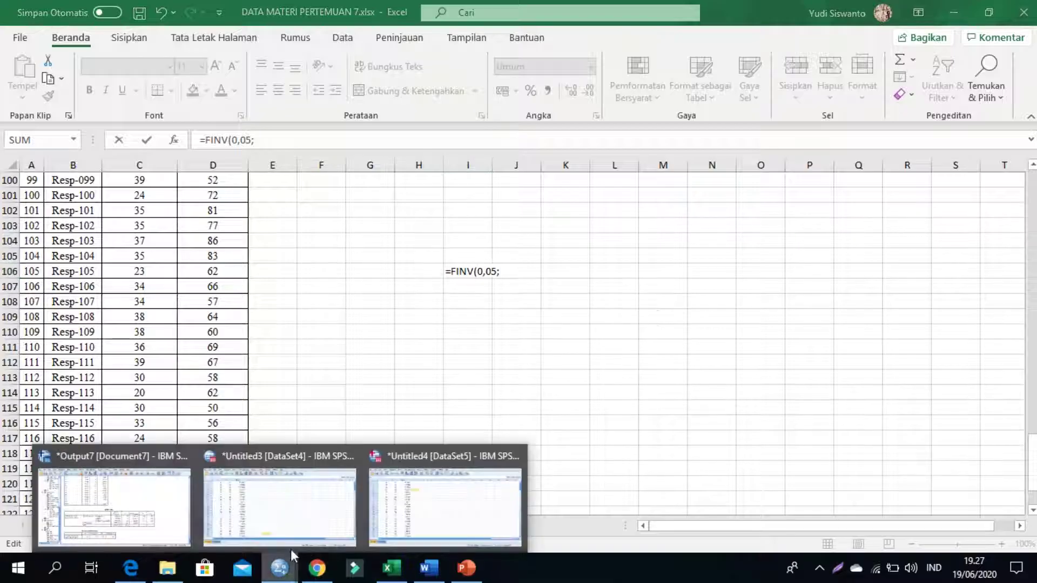
{"action": "left_click", "coordinate": [174, 528]}
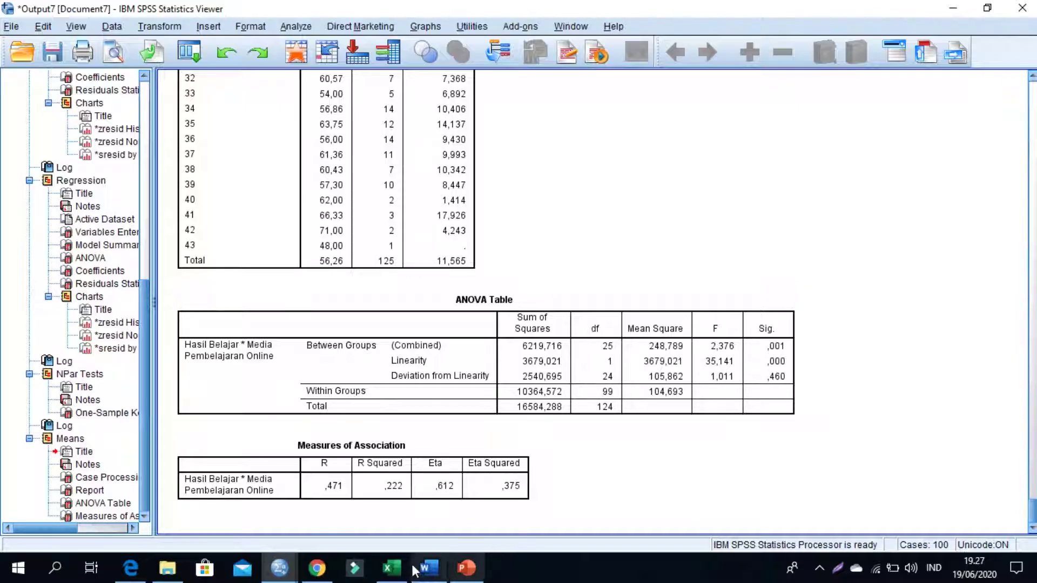
{"action": "left_click", "coordinate": [391, 567]}
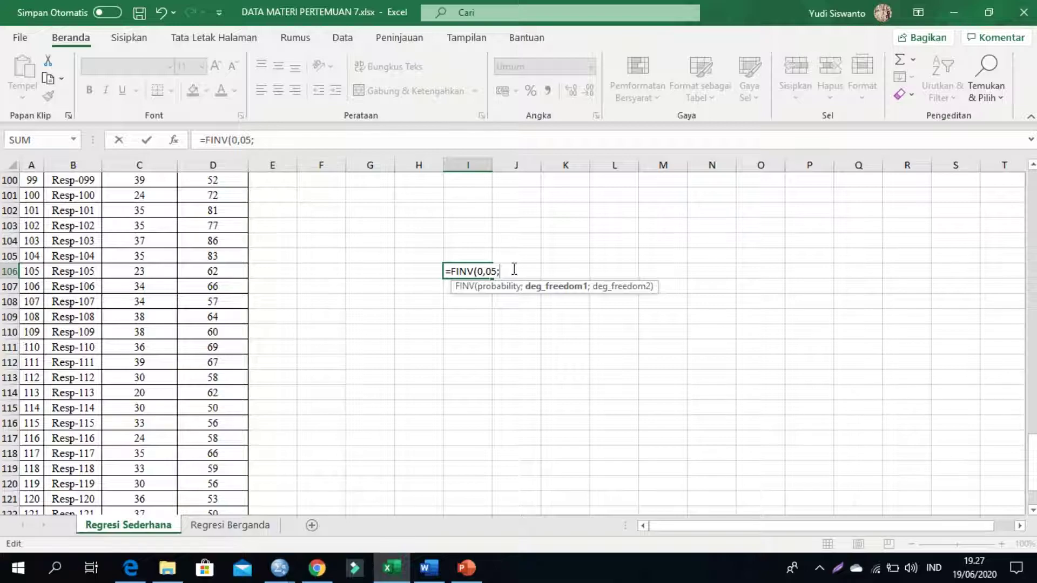
{"action": "type", "text": "24;"}
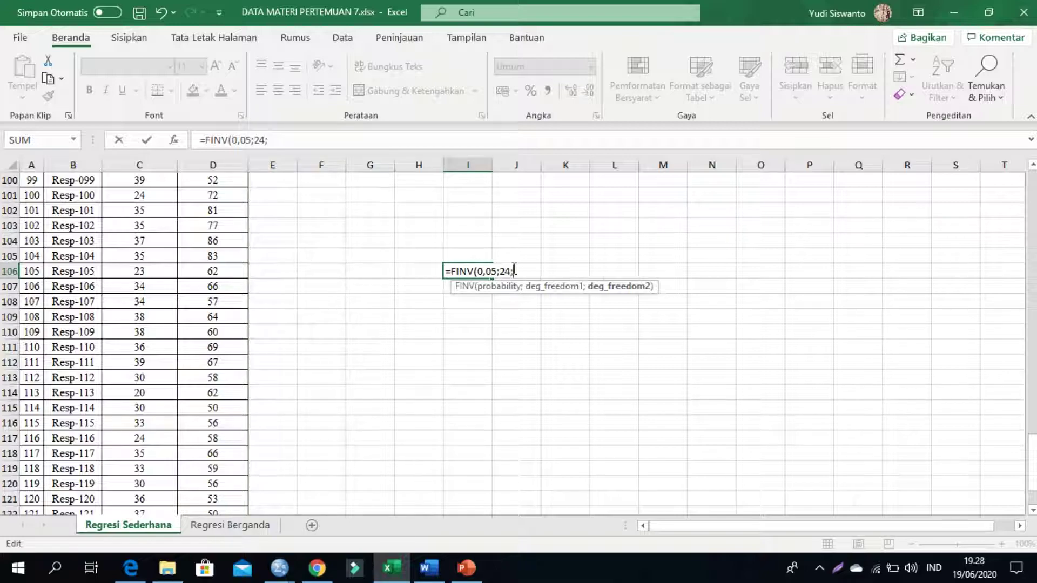
{"action": "type", "text": "99"}
{"action": "key", "text": "Return"}
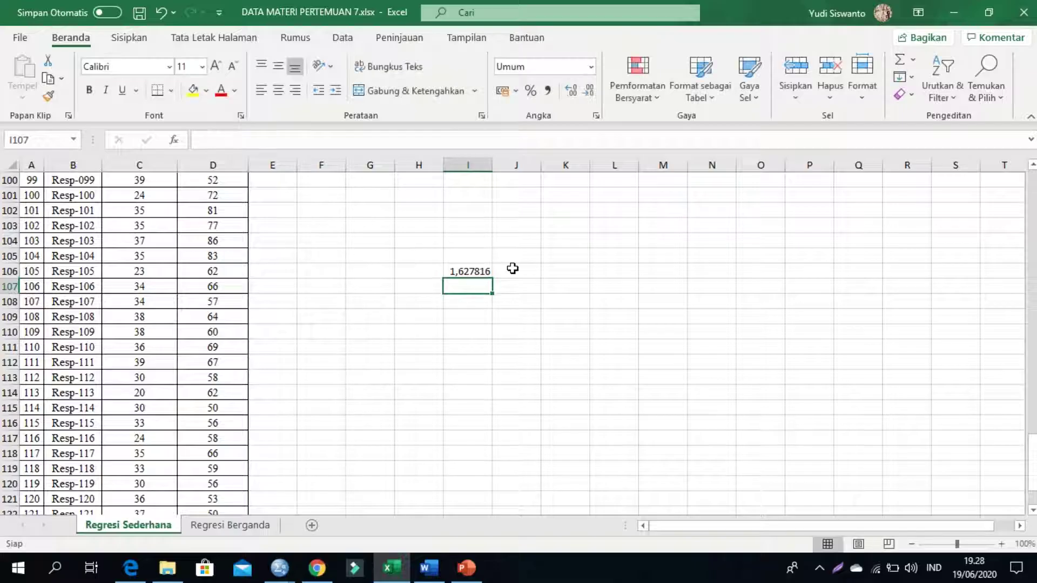
- Label the FINV result by entering "F tabel" in cell H106
{"action": "left_click", "coordinate": [411, 269]}
{"action": "type", "text": "F"}
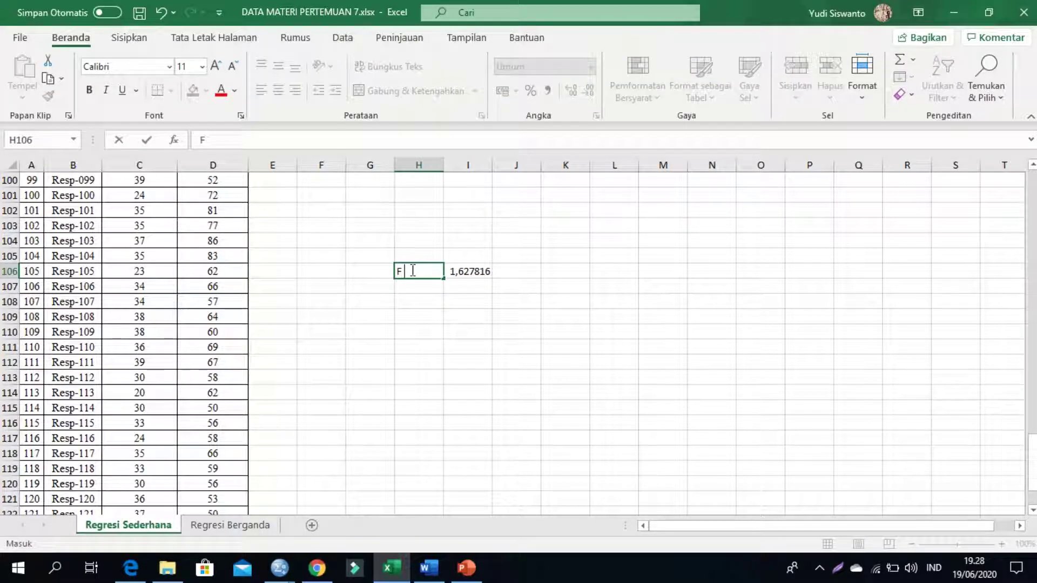
{"action": "type", "text": " Tabel"}
{"action": "key", "text": "Return"}
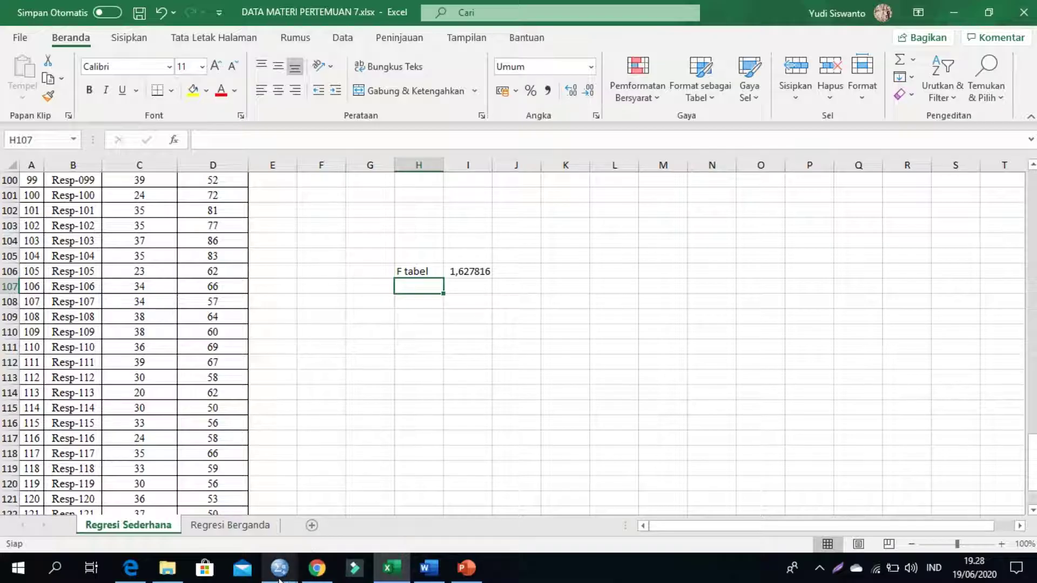
- Compare the Deviation from Linearity F value in the SPSS ANOVA Table with the F tabel value in the Excel sheet
{"action": "mouse_move", "coordinate": [279, 572]}
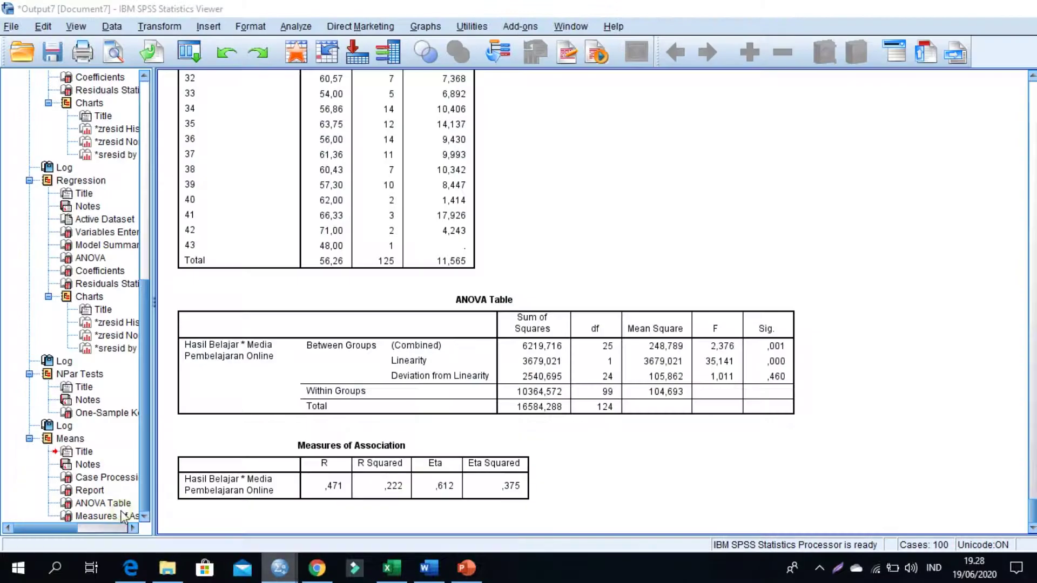
{"action": "left_click", "coordinate": [185, 521]}
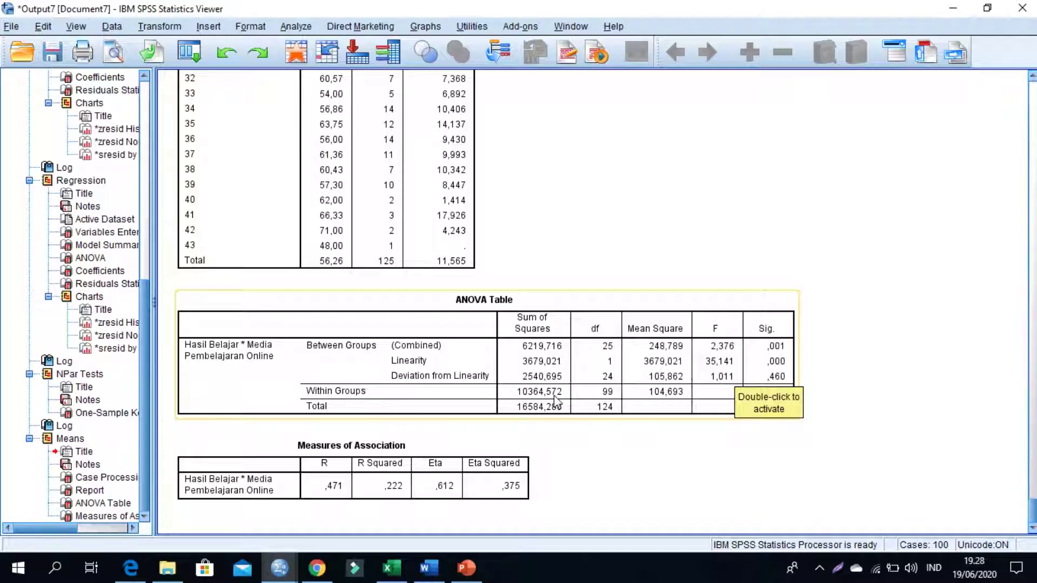
{"action": "left_click", "coordinate": [952, 8]}
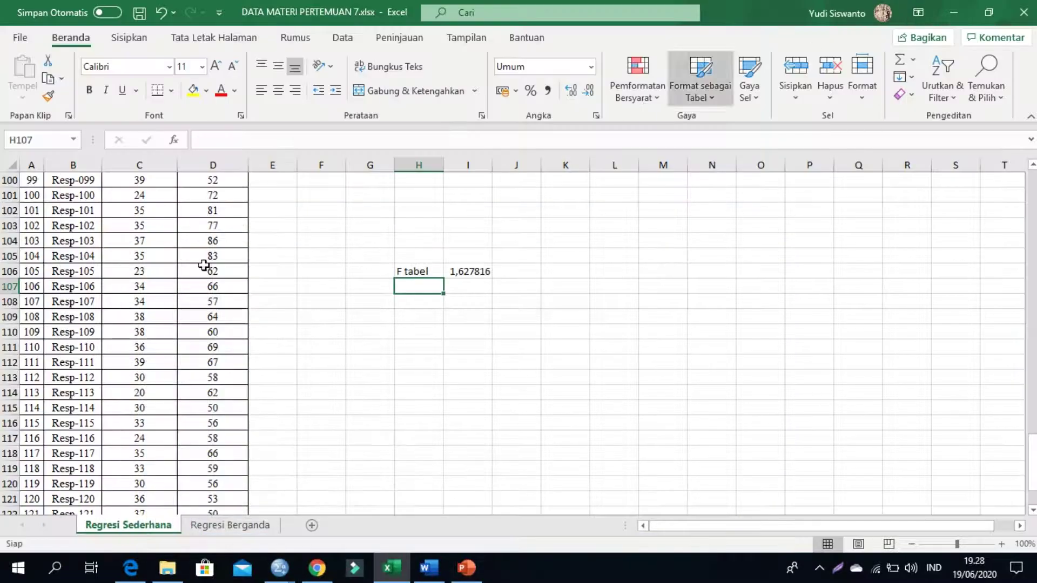
{"action": "left_click", "coordinate": [435, 252]}
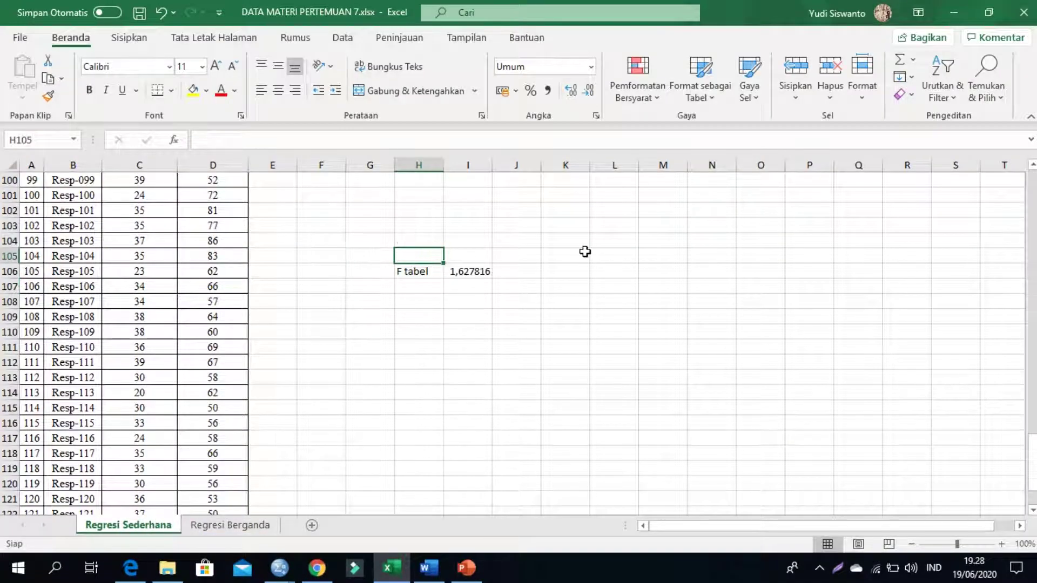
{"action": "left_click", "coordinate": [535, 271]}
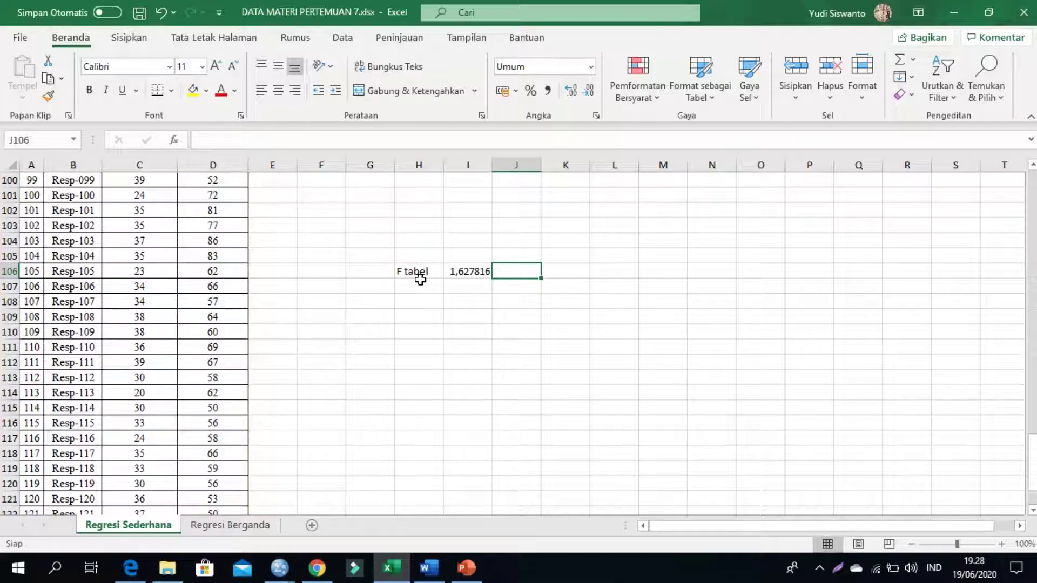
{"action": "left_click", "coordinate": [388, 271]}
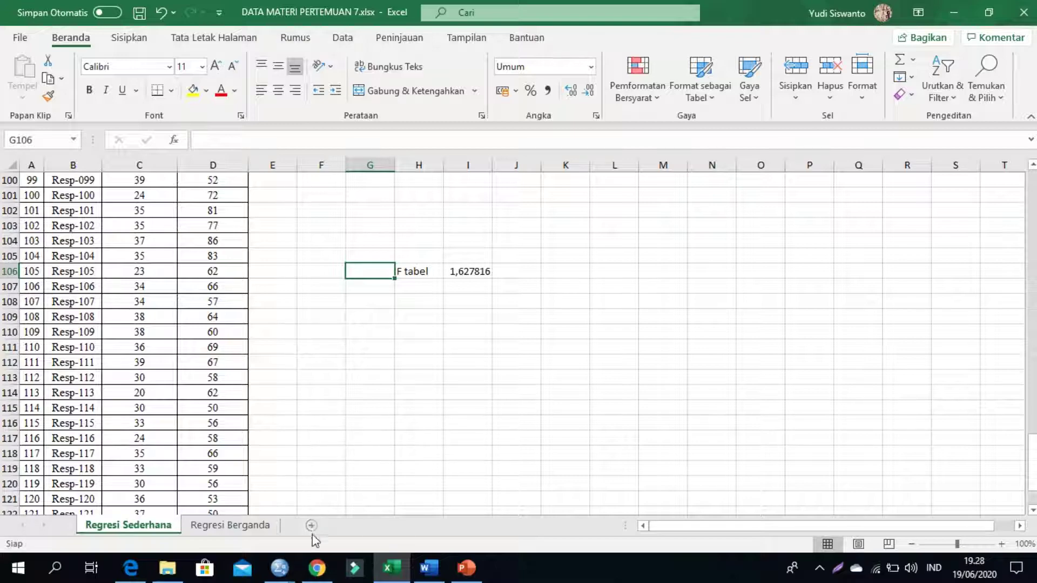
{"action": "left_click", "coordinate": [318, 405]}
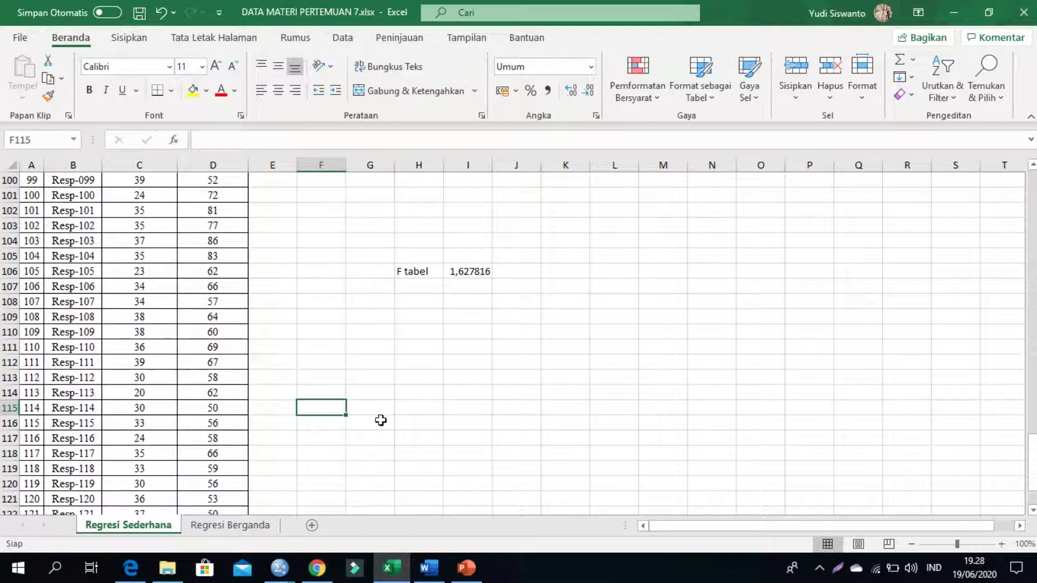
- Switch to the SPSS dataset Untitled4, review the Linear Regression plot settings with *SRESID as Y and *ZPRED as X, and close the dialog
{"action": "mouse_move", "coordinate": [280, 566]}
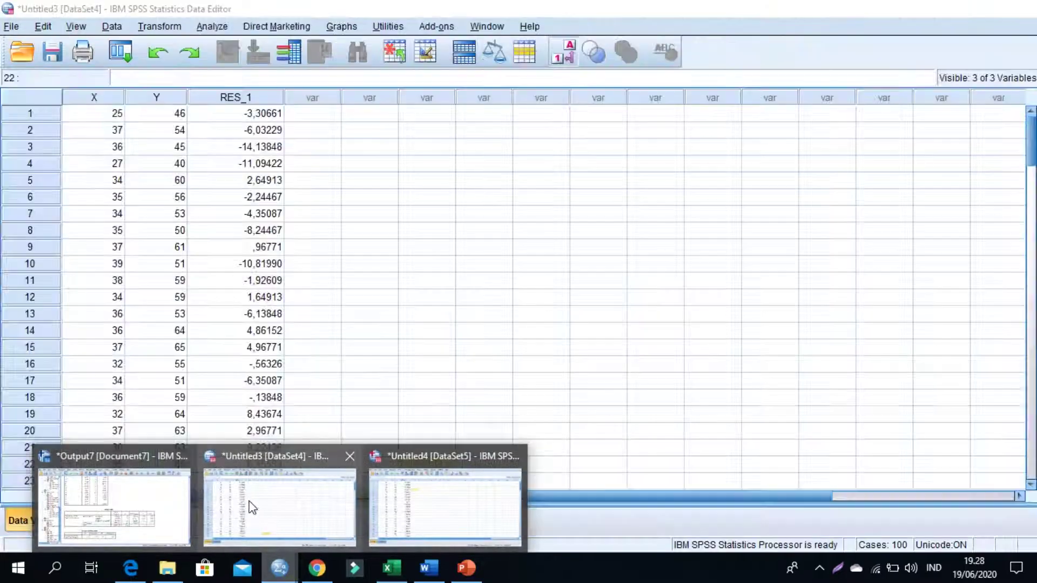
{"action": "left_click", "coordinate": [428, 512]}
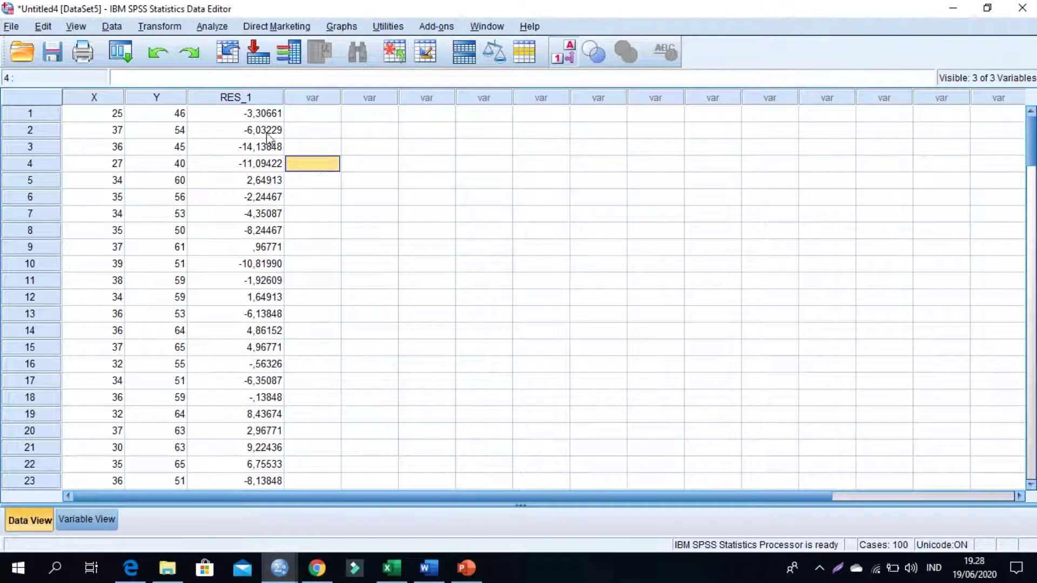
{"action": "left_click", "coordinate": [215, 28]}
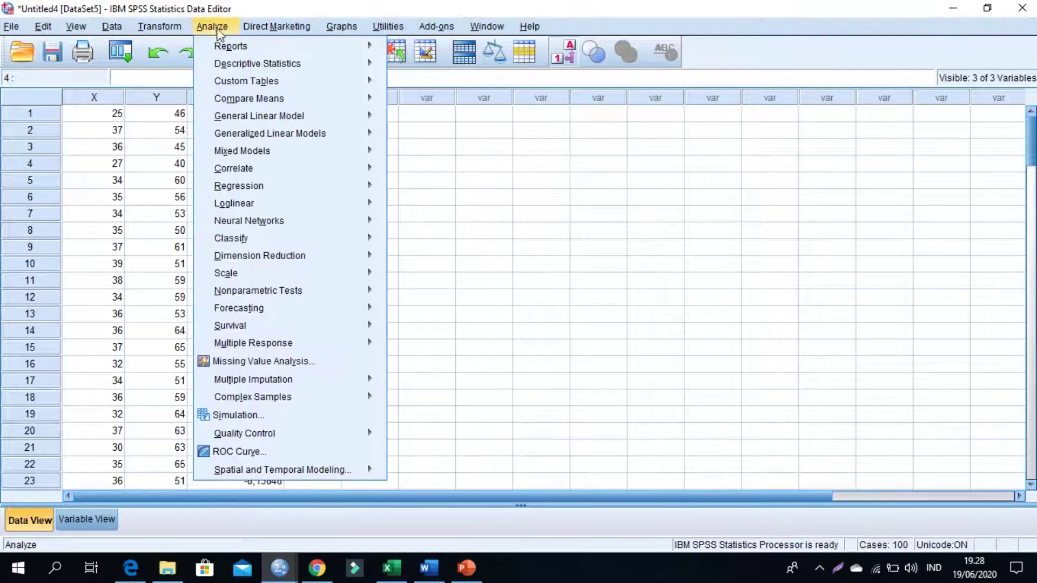
{"action": "mouse_move", "coordinate": [276, 189]}
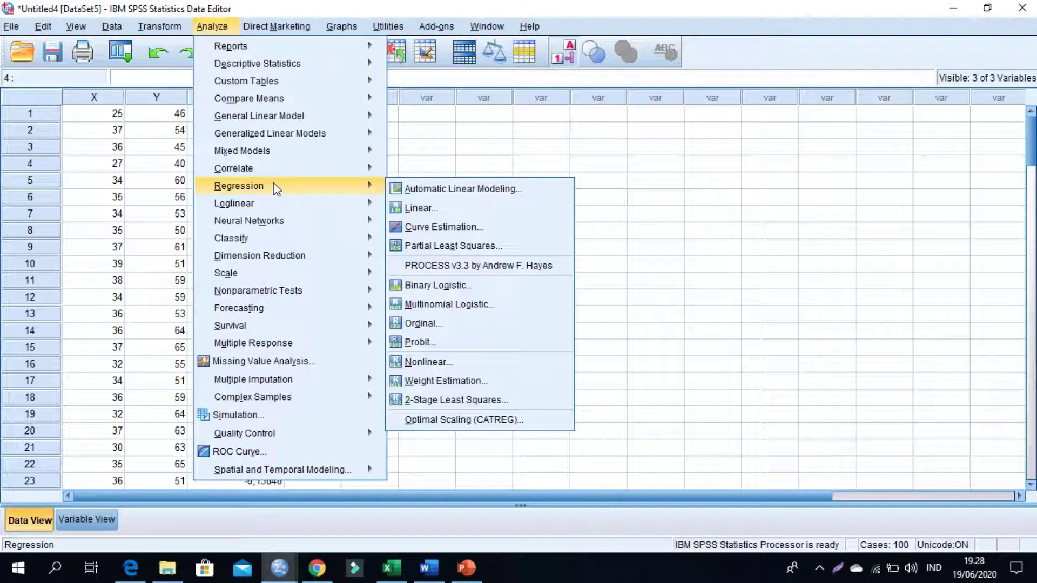
{"action": "left_click", "coordinate": [422, 209]}
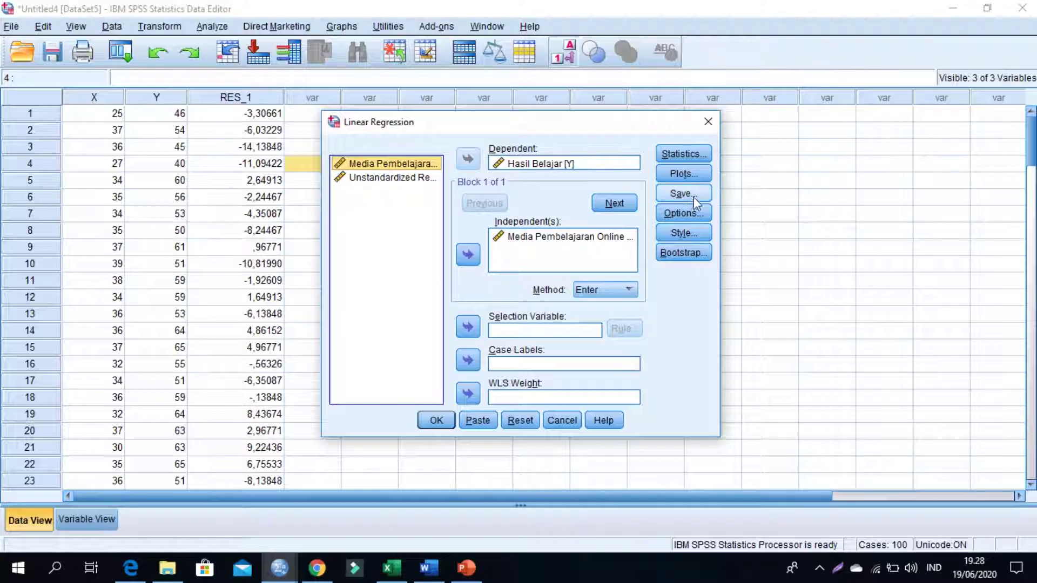
{"action": "left_click", "coordinate": [690, 174]}
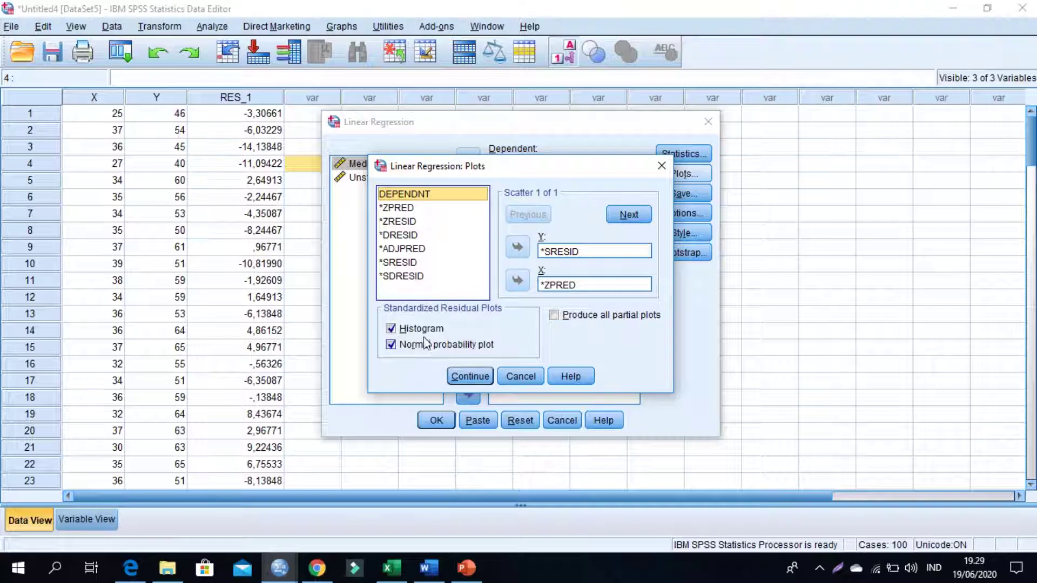
{"action": "left_click", "coordinate": [471, 377]}
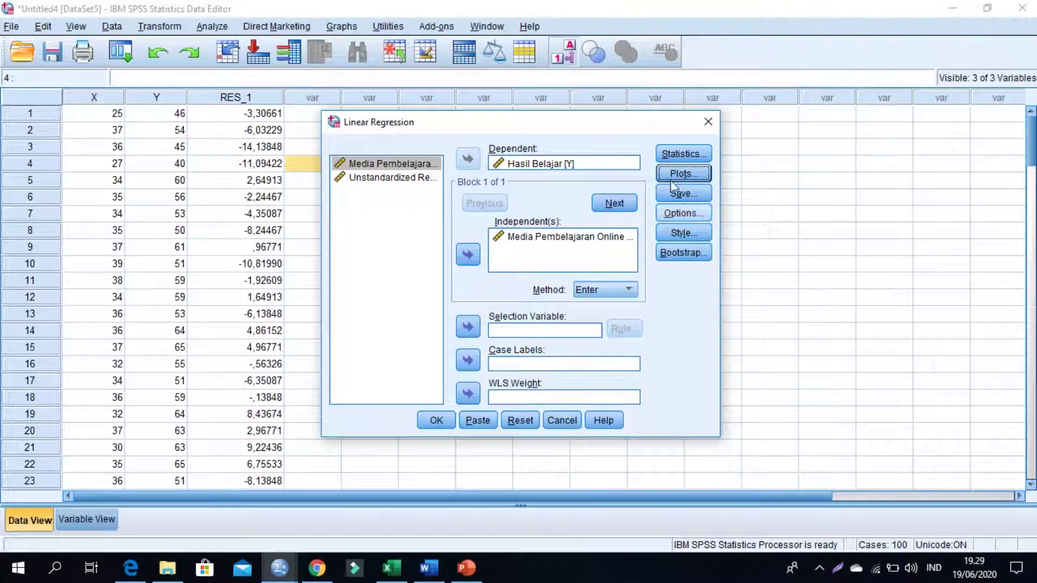
{"action": "left_click", "coordinate": [706, 122]}
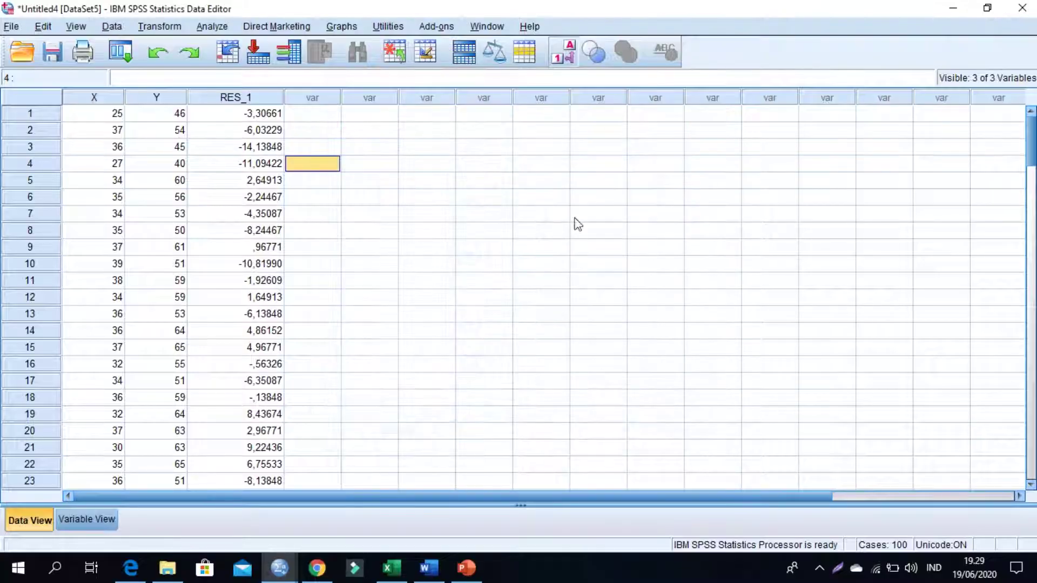
- Switch to the SPSS output and examine the regression scatterplot for Hasil Belajar
{"action": "left_click", "coordinate": [287, 563]}
{"action": "left_click", "coordinate": [157, 508]}
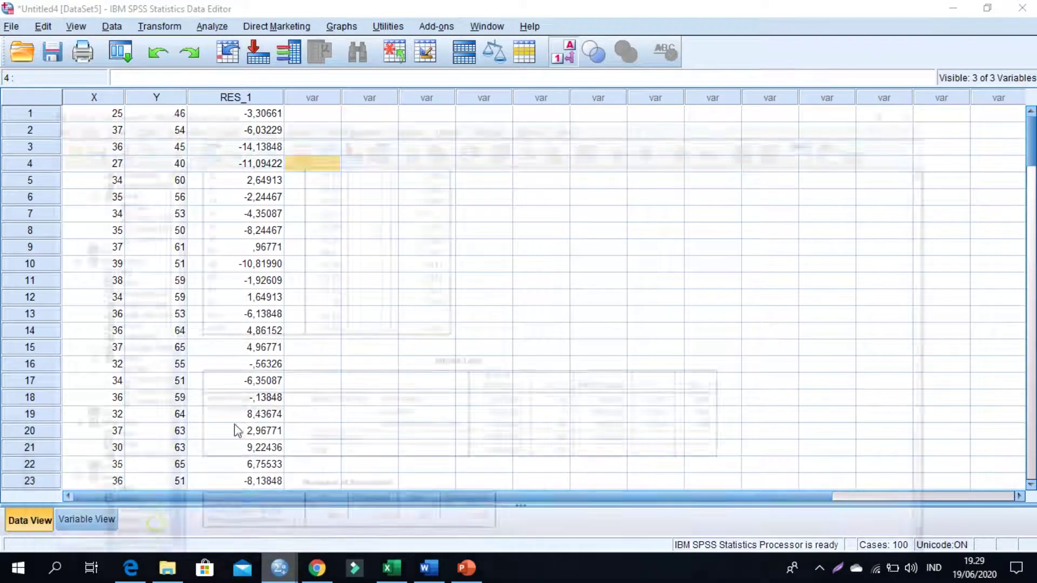
{"action": "scroll", "coordinate": [307, 386], "scroll_direction": "up", "scroll_amount": 10}
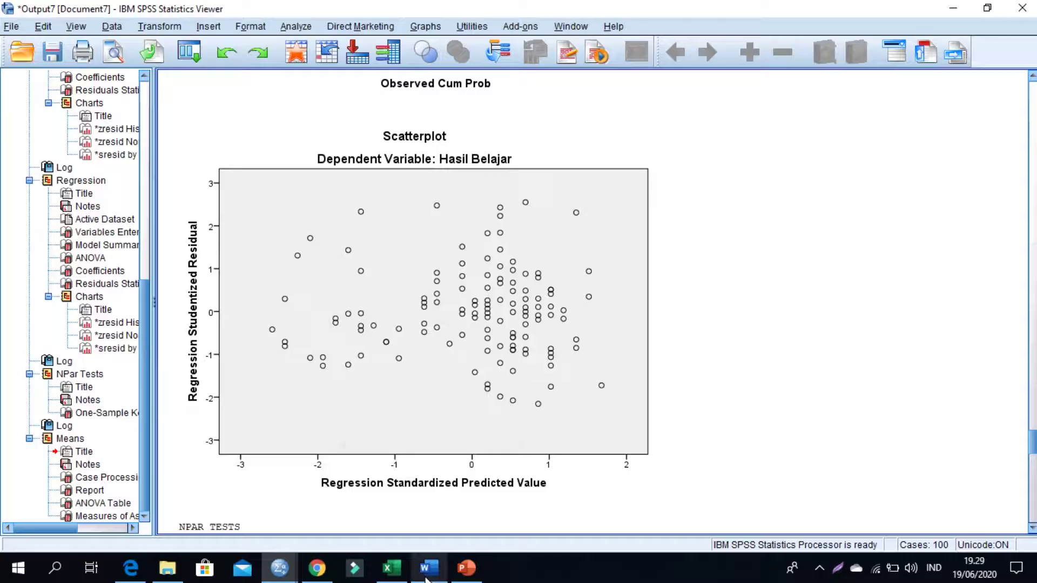
- Switch to the Word document and read section 5.3 Uji Heteroskedastisitas, through the scatterplot interpretation and the Glejser test description
{"action": "left_click", "coordinate": [430, 497]}
{"action": "scroll", "coordinate": [436, 300], "scroll_direction": "down", "scroll_amount": 10}
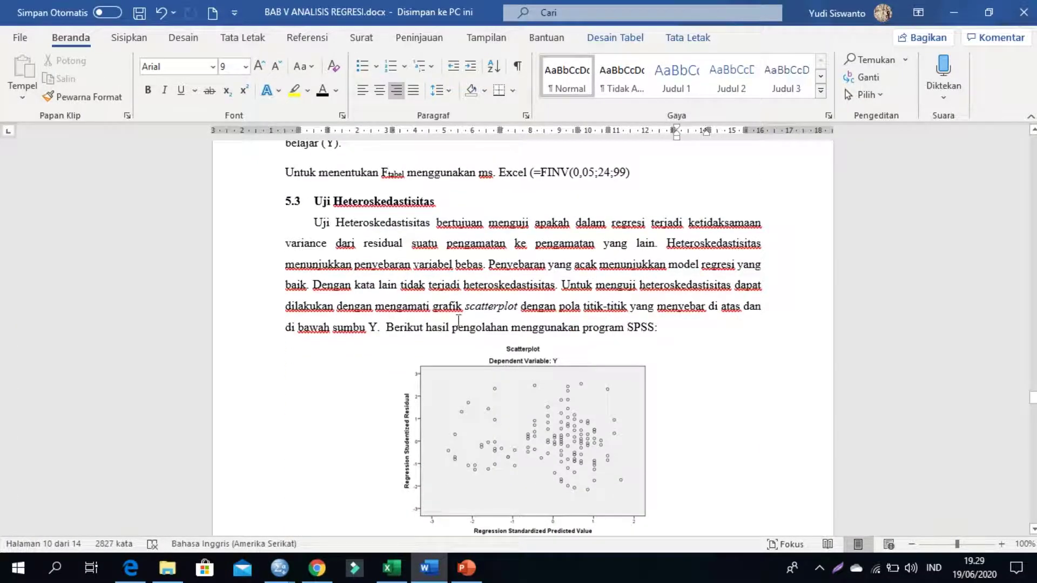
{"action": "scroll", "coordinate": [457, 303], "scroll_direction": "down", "scroll_amount": 4}
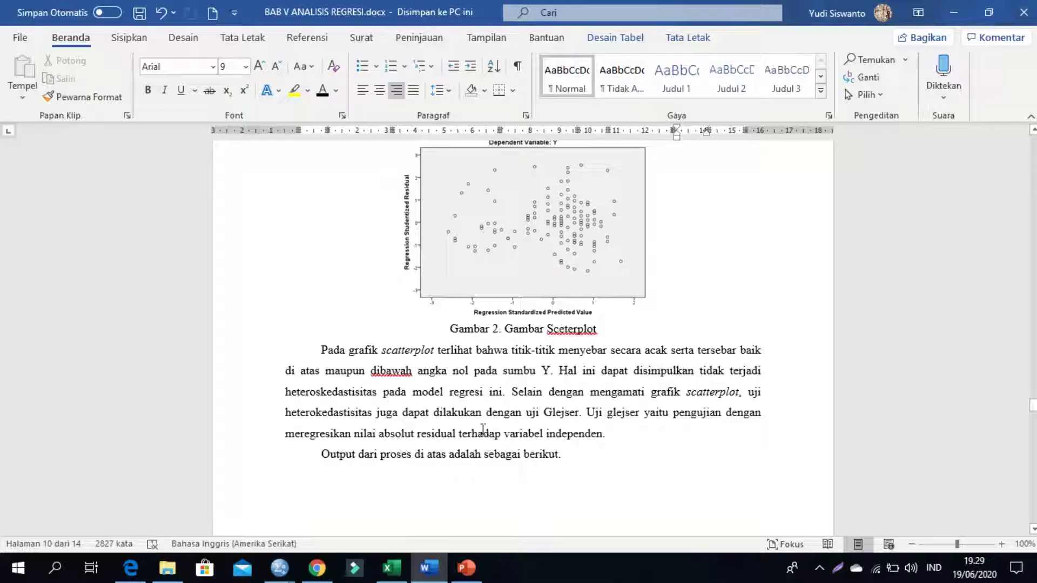
- Switch to the SPSS dataset Untitled4 and start a Compute Variable with target variable Res_Abs
{"action": "mouse_move", "coordinate": [280, 567]}
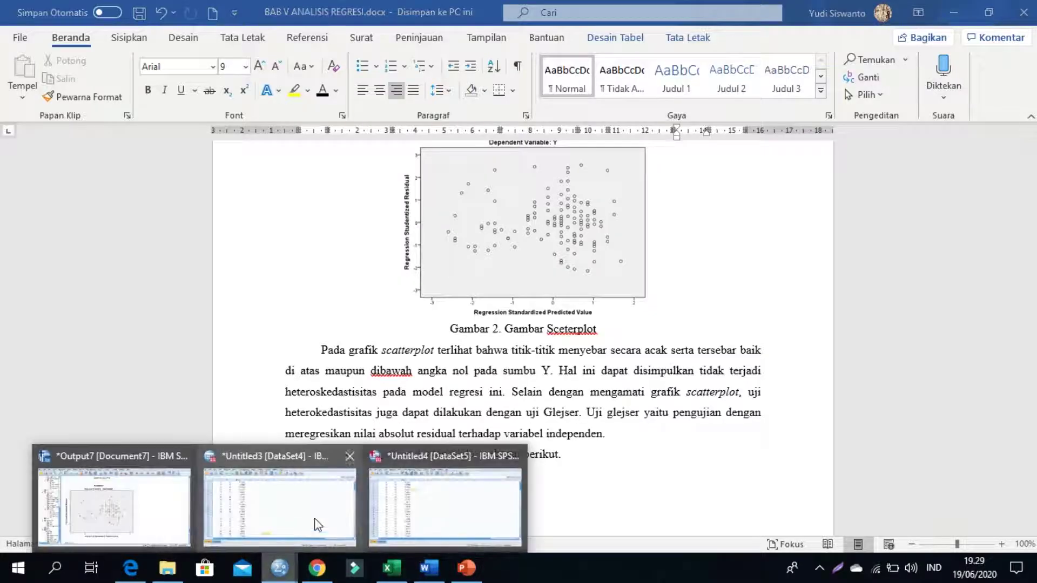
{"action": "left_click", "coordinate": [315, 522]}
{"action": "left_click", "coordinate": [359, 150]}
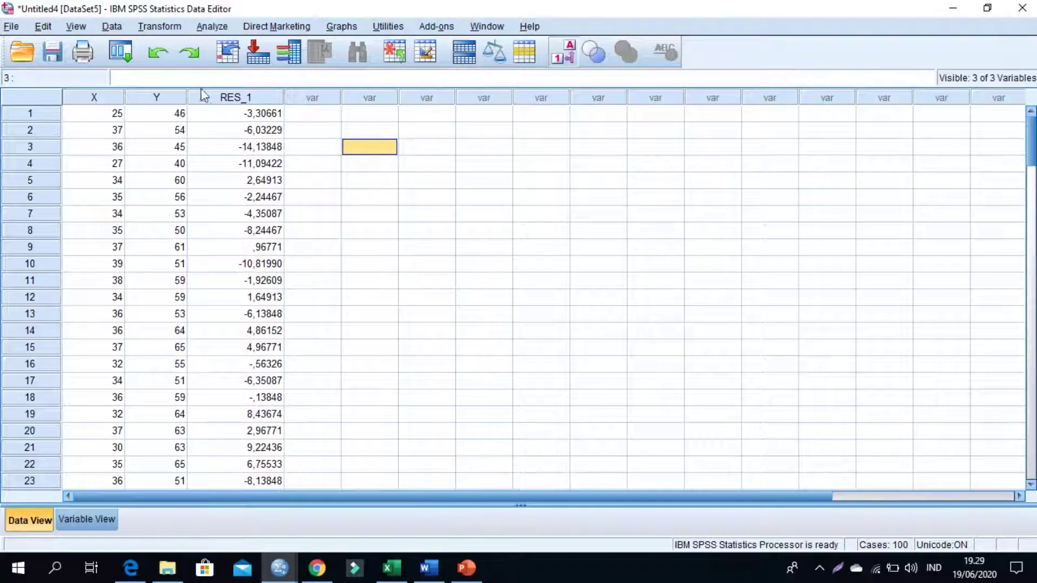
{"action": "left_click", "coordinate": [160, 26]}
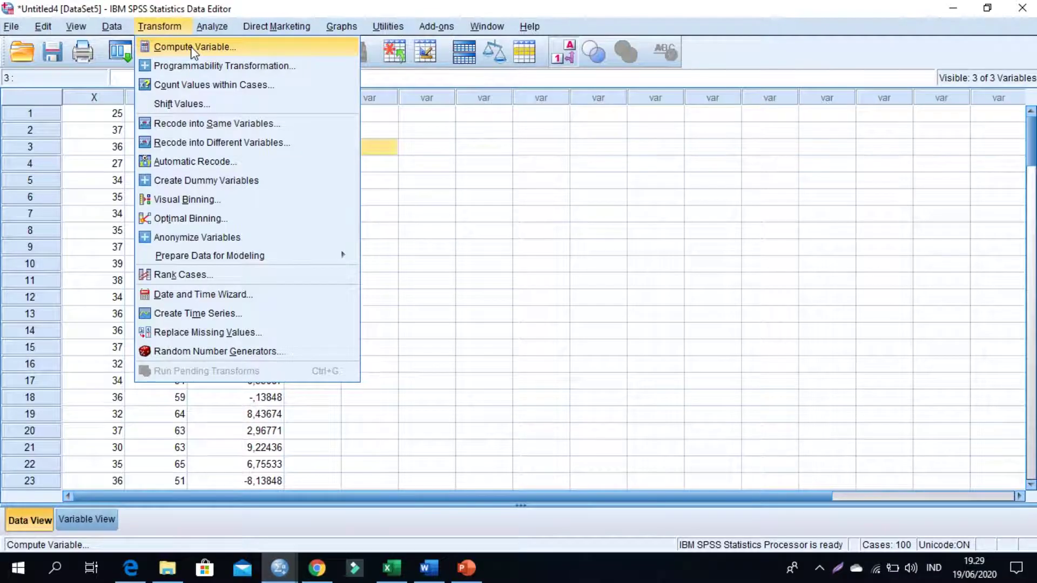
{"action": "left_click", "coordinate": [193, 48]}
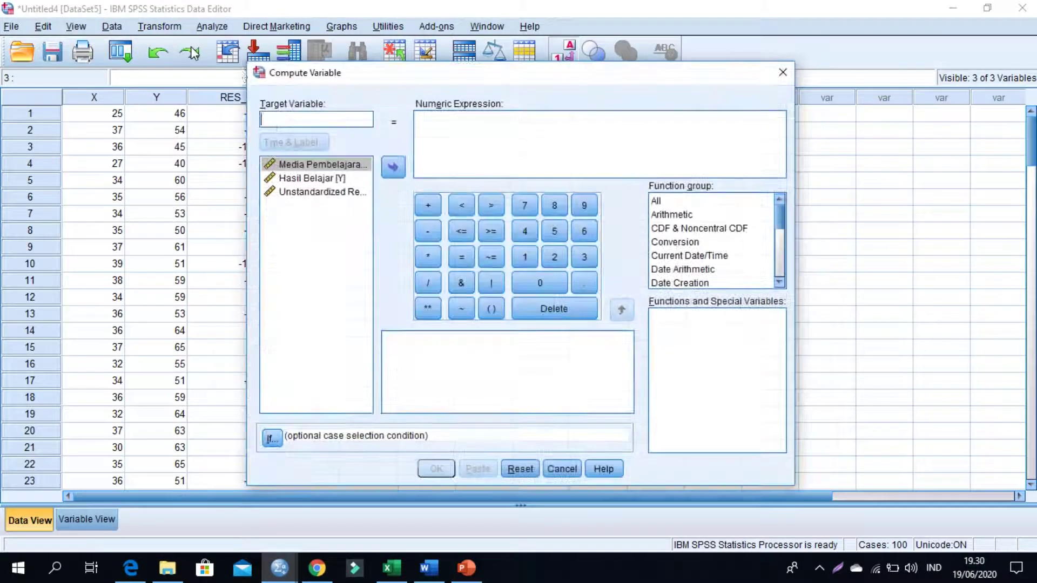
{"action": "left_click", "coordinate": [307, 119]}
{"action": "type", "text": "Res_Abs"}
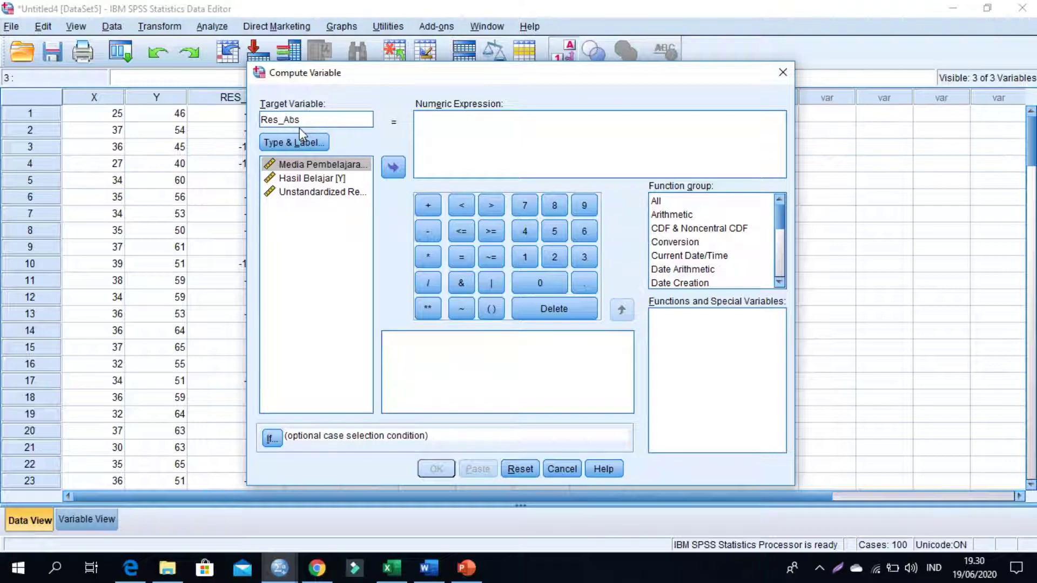
- Compute Res_Abs as the absolute value of the unstandardized residual, using the expression ABS(RES_1)
{"action": "left_click", "coordinate": [662, 204]}
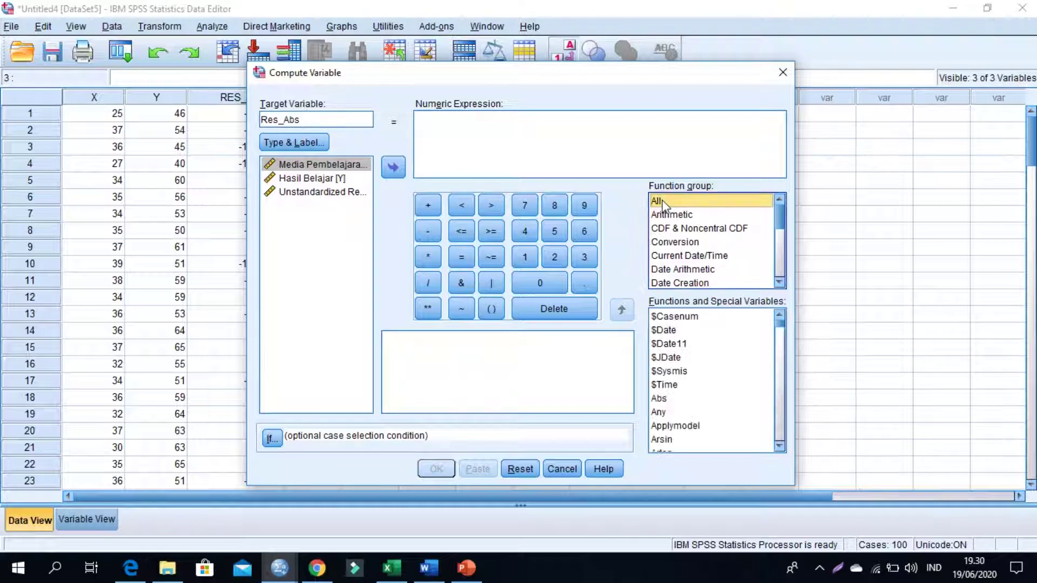
{"action": "left_click", "coordinate": [659, 399]}
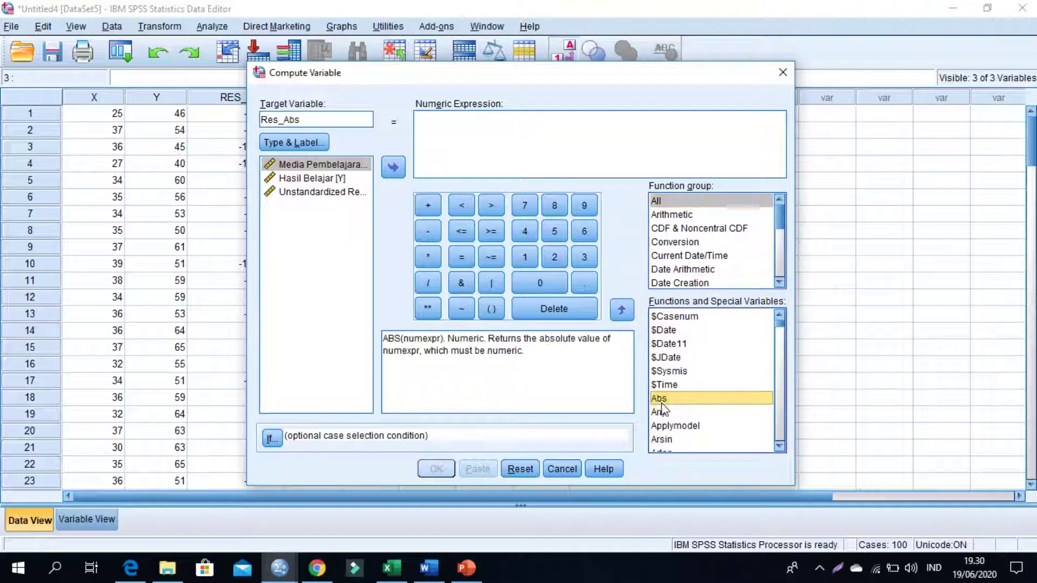
{"action": "double_click", "coordinate": [660, 399]}
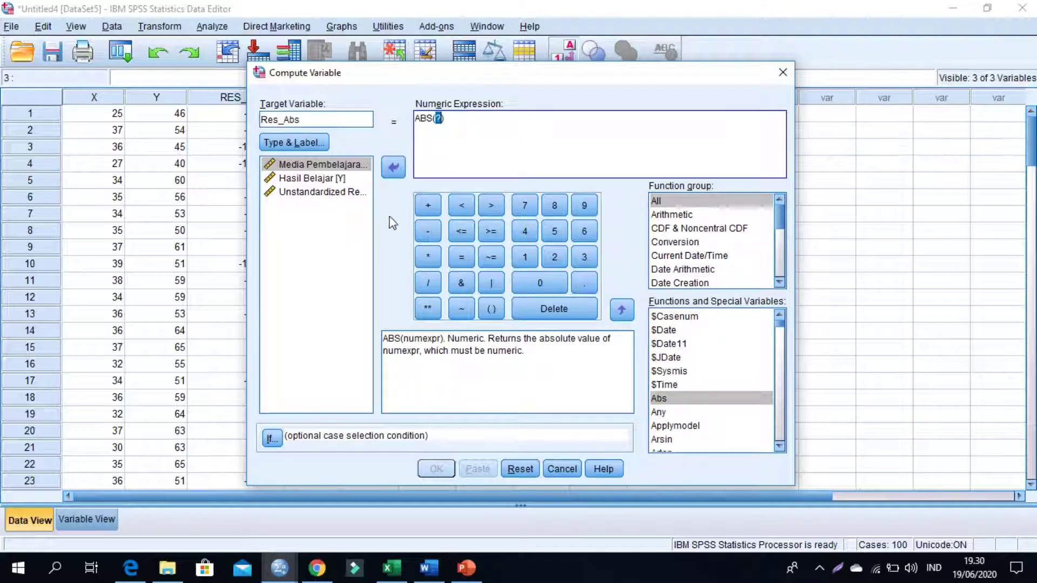
{"action": "left_click", "coordinate": [320, 193]}
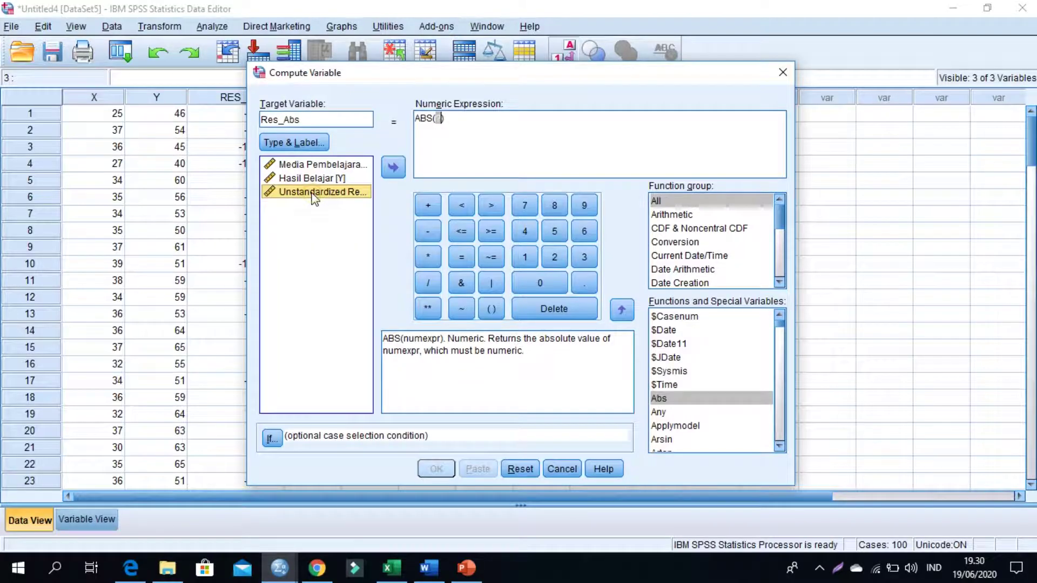
{"action": "left_click", "coordinate": [394, 169]}
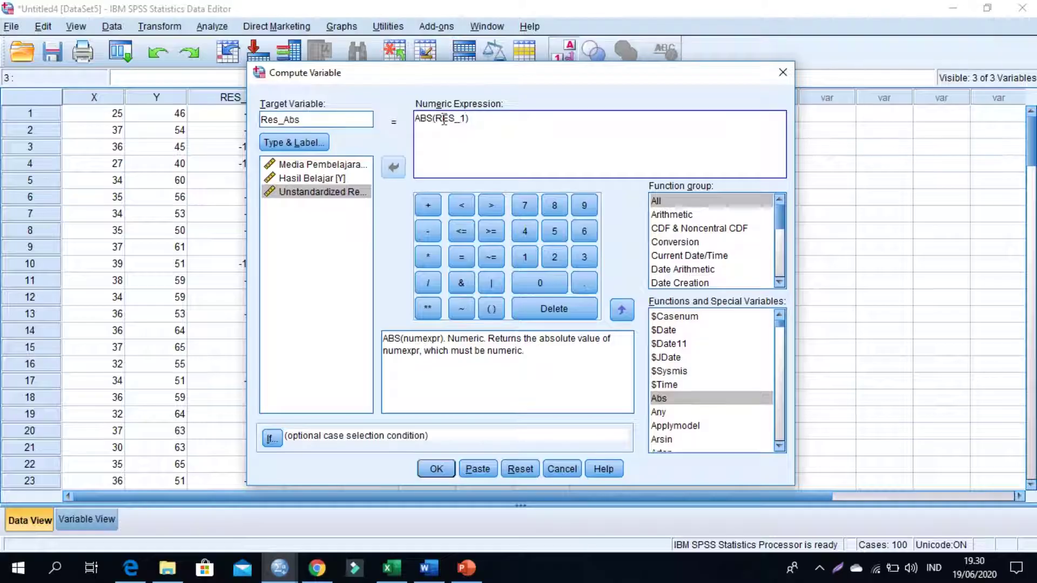
{"action": "left_click", "coordinate": [437, 469]}
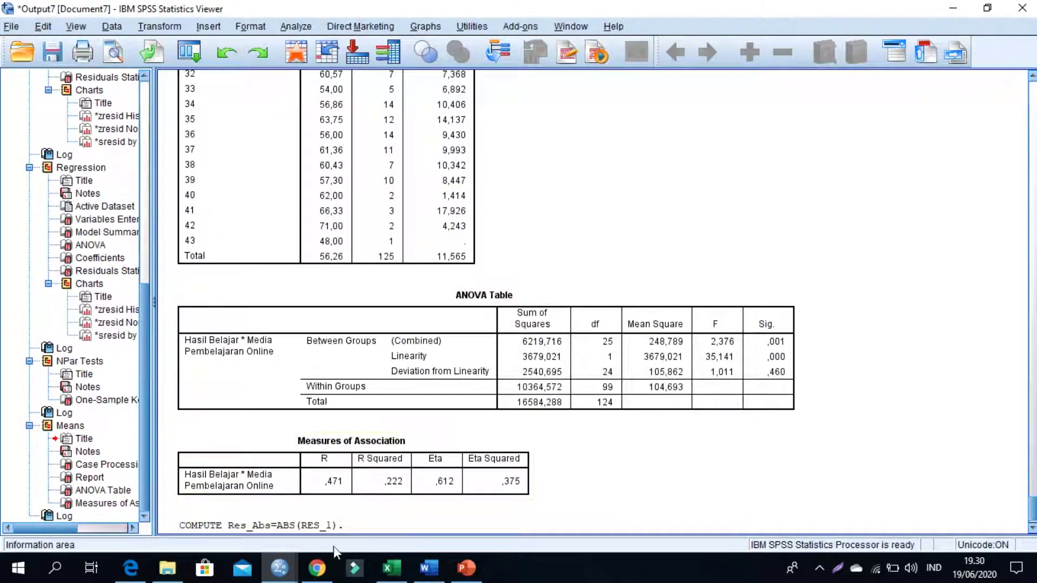
- Switch to the SPSS dataset Untitled4 and look over the computed Res_Abs column
{"action": "left_click", "coordinate": [289, 567]}
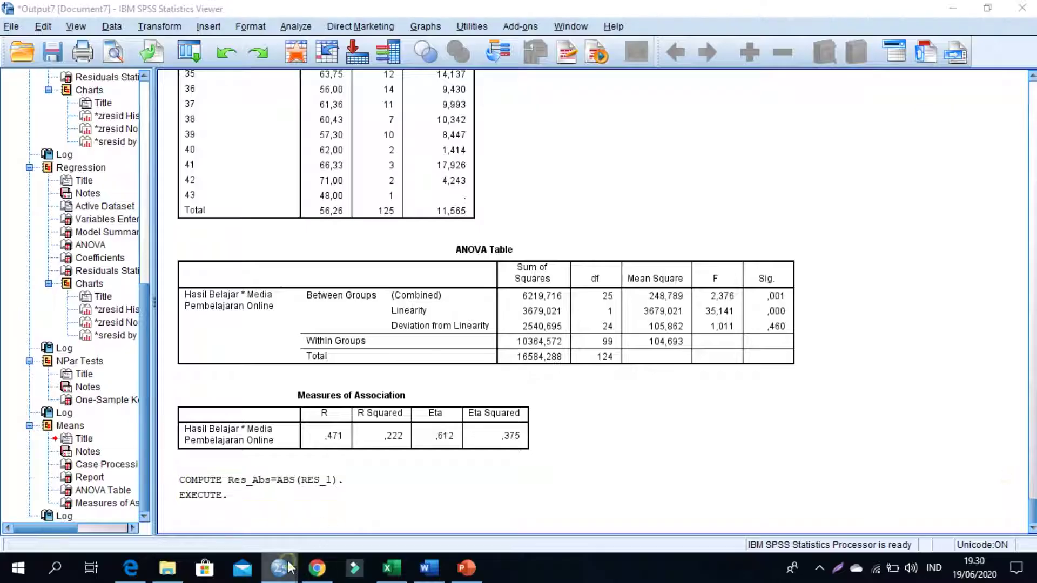
{"action": "left_click", "coordinate": [291, 517]}
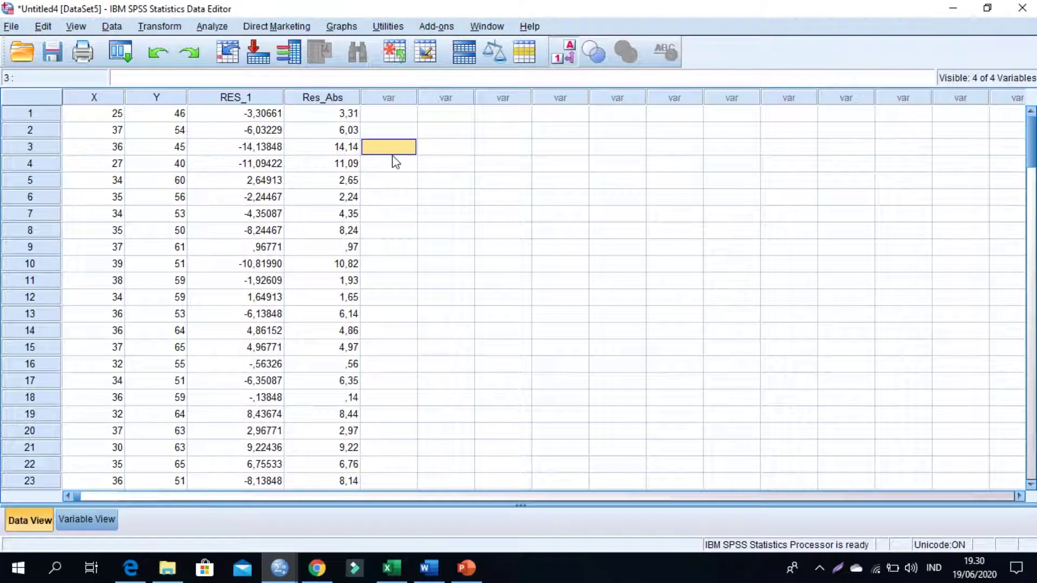
{"action": "left_click", "coordinate": [396, 116]}
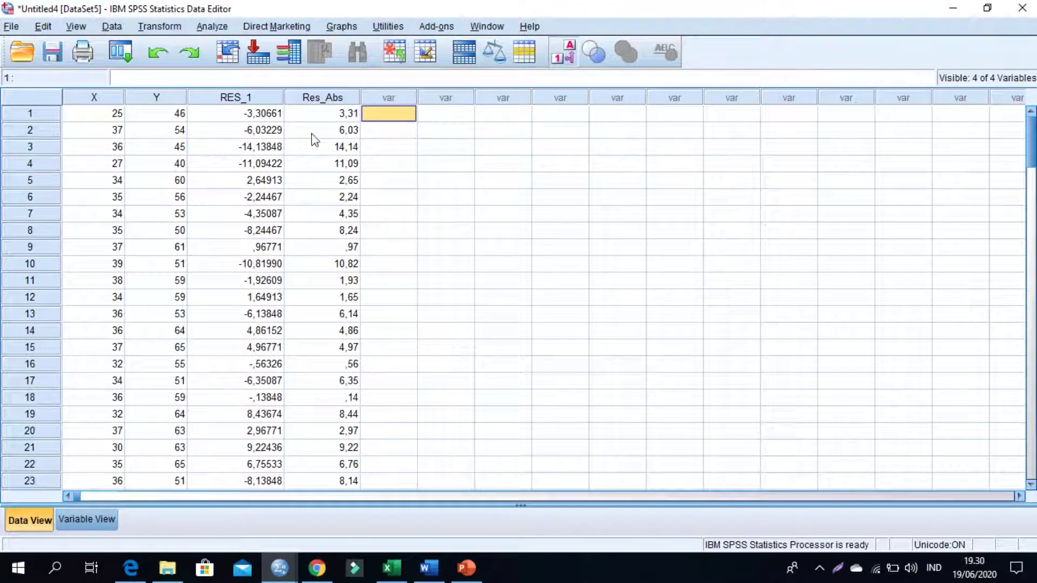
- Run a Linear Regression with Res_Abs replacing Hasil Belajar as the dependent variable, and view its Coefficients table in the output
{"action": "left_click", "coordinate": [212, 27]}
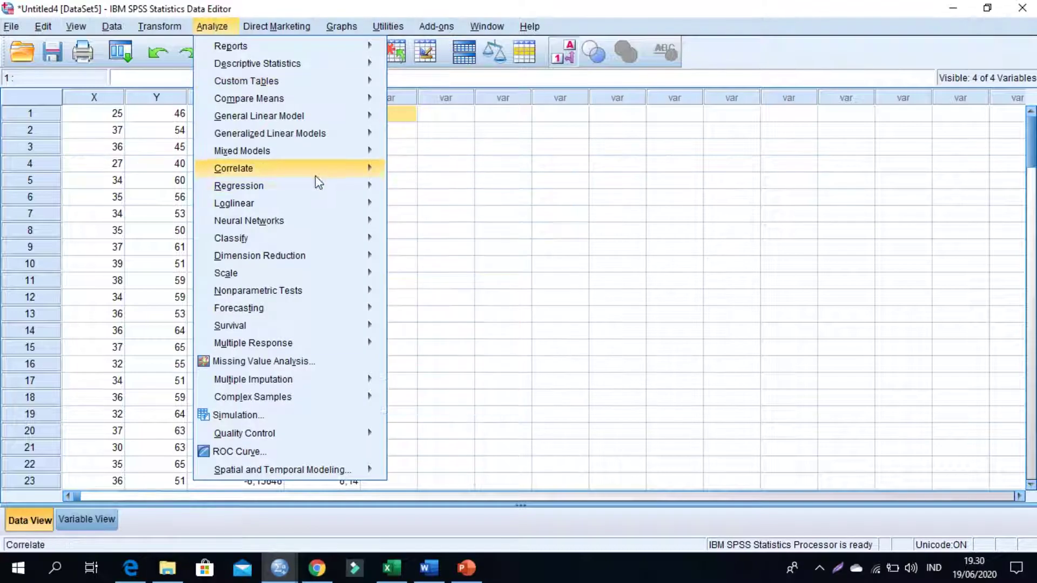
{"action": "mouse_move", "coordinate": [346, 195]}
{"action": "left_click", "coordinate": [478, 207]}
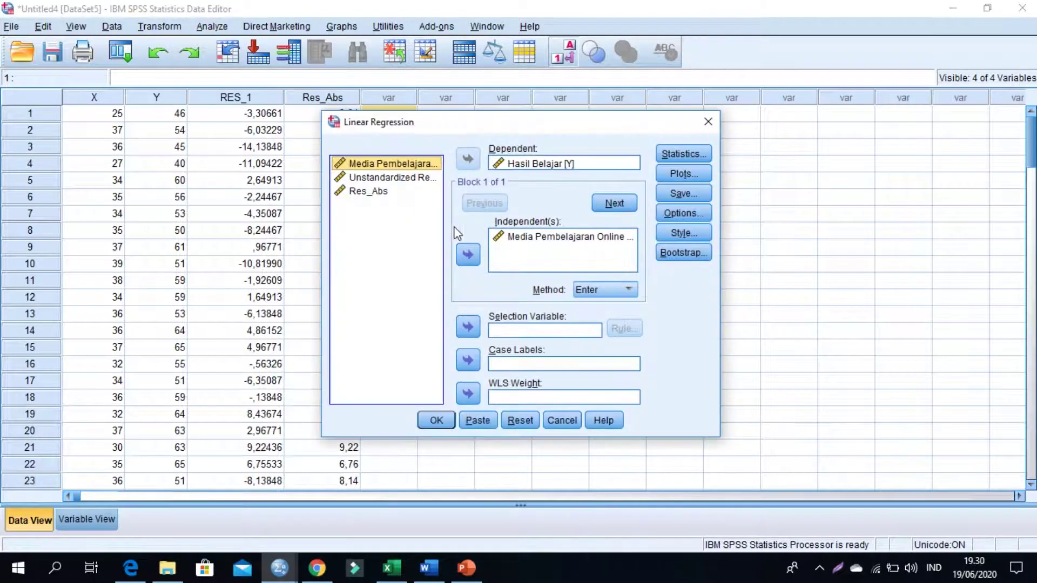
{"action": "left_click", "coordinate": [514, 164]}
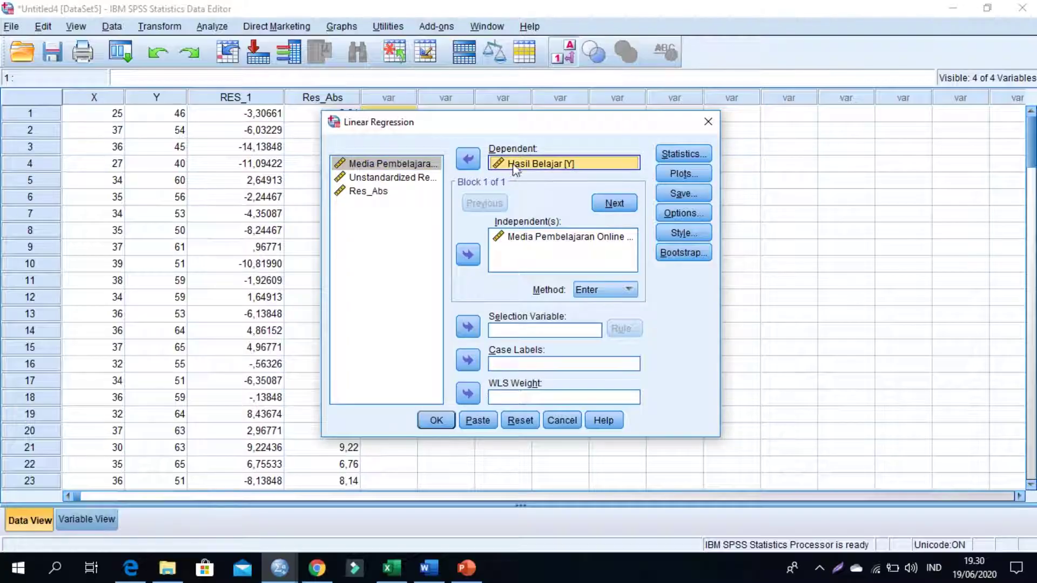
{"action": "left_click", "coordinate": [467, 159]}
{"action": "left_click", "coordinate": [377, 209]}
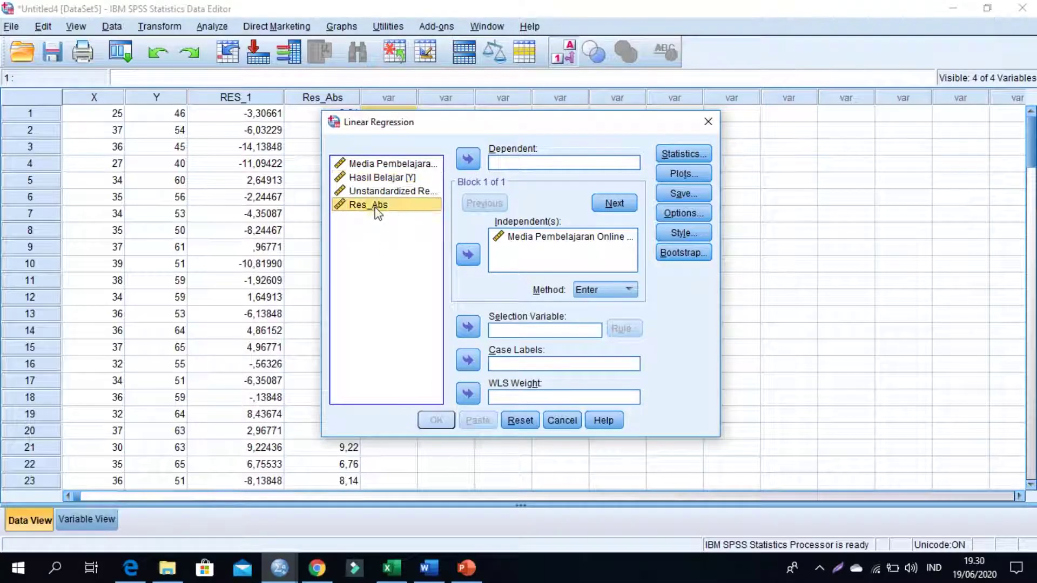
{"action": "left_click", "coordinate": [467, 160]}
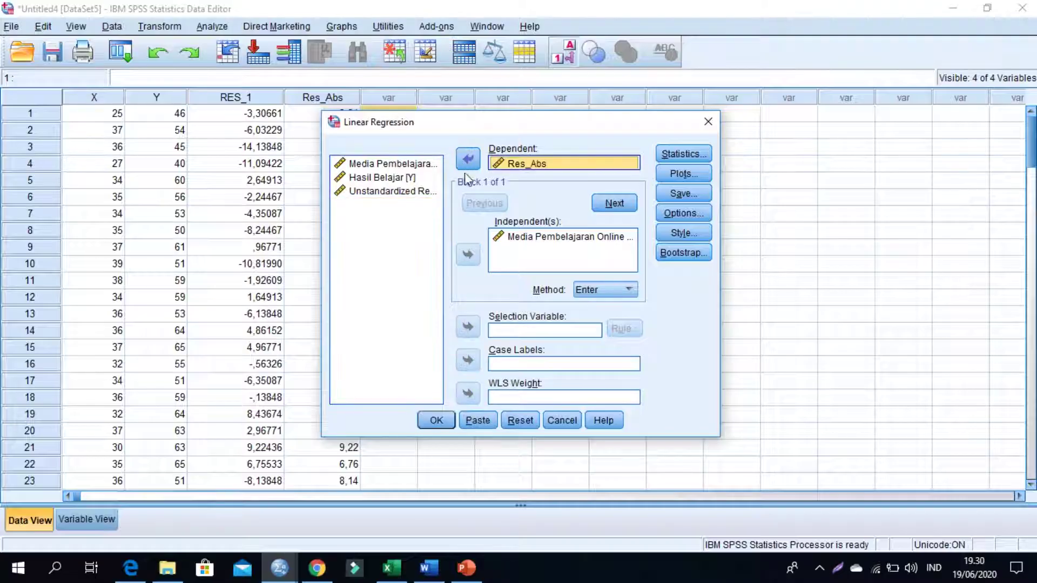
{"action": "left_click", "coordinate": [435, 420]}
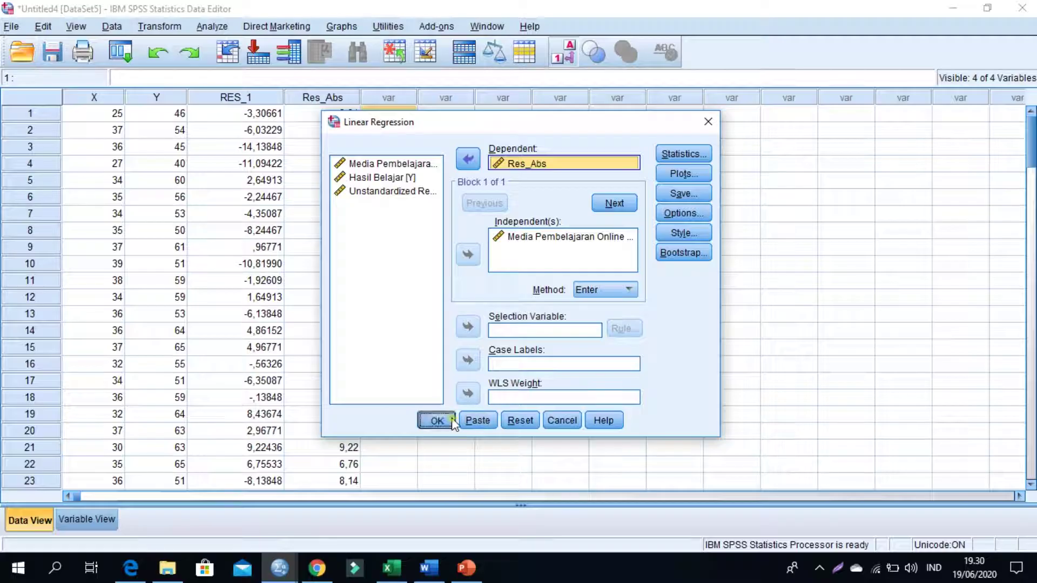
{"action": "scroll", "coordinate": [486, 356], "scroll_direction": "down", "scroll_amount": 3}
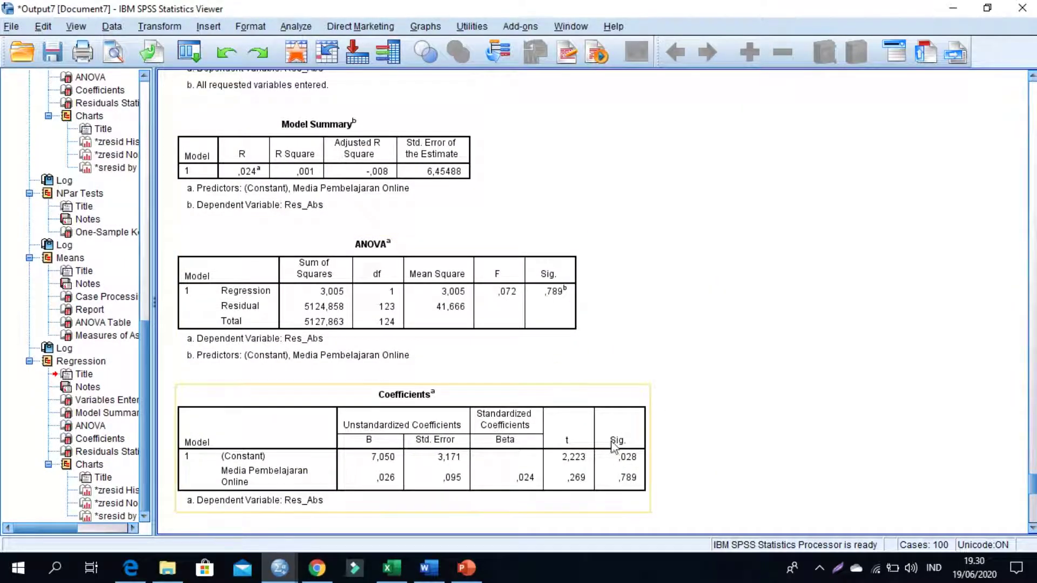
- Switch to the Word document and read Tabel 5.3 Output Uji Glejser with the interpretation paragraph below it
{"action": "left_click", "coordinate": [427, 570]}
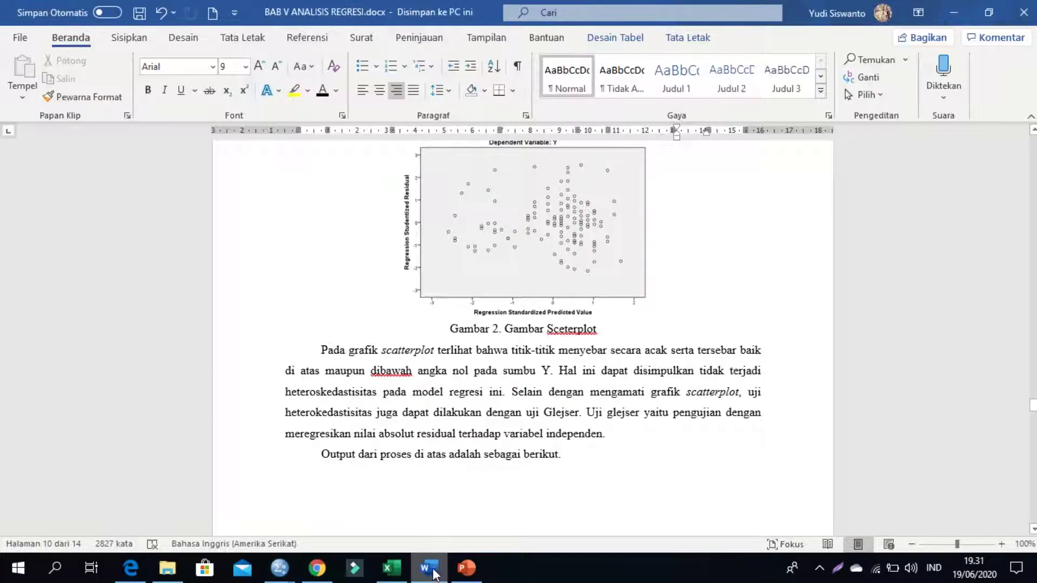
{"action": "left_click", "coordinate": [493, 382]}
{"action": "scroll", "coordinate": [528, 398], "scroll_direction": "down", "scroll_amount": 9}
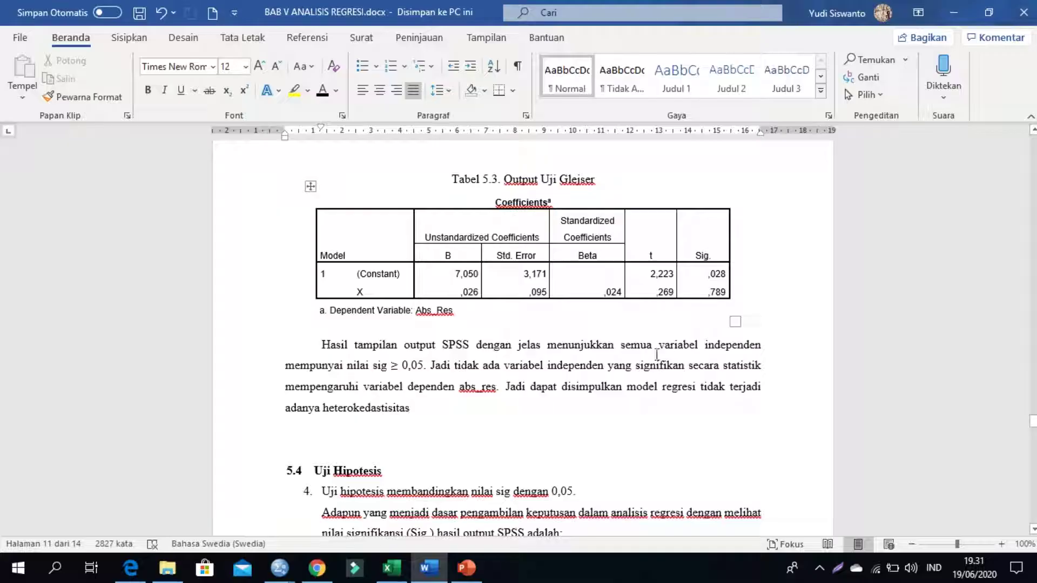
{"action": "scroll", "coordinate": [676, 313], "scroll_direction": "up", "scroll_amount": 1}
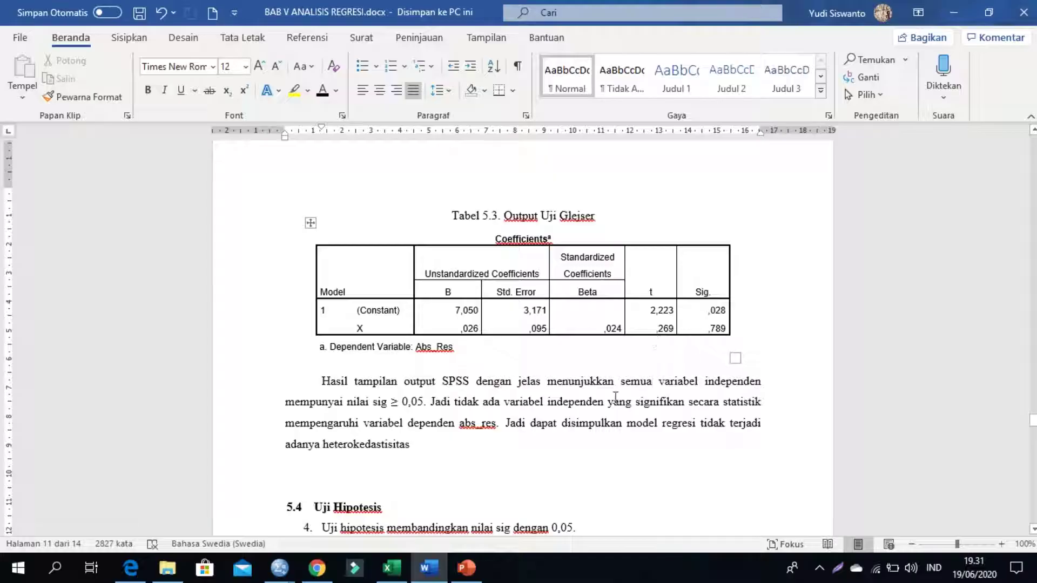
{"action": "left_click", "coordinate": [598, 389]}
{"action": "left_click", "coordinate": [673, 328]}
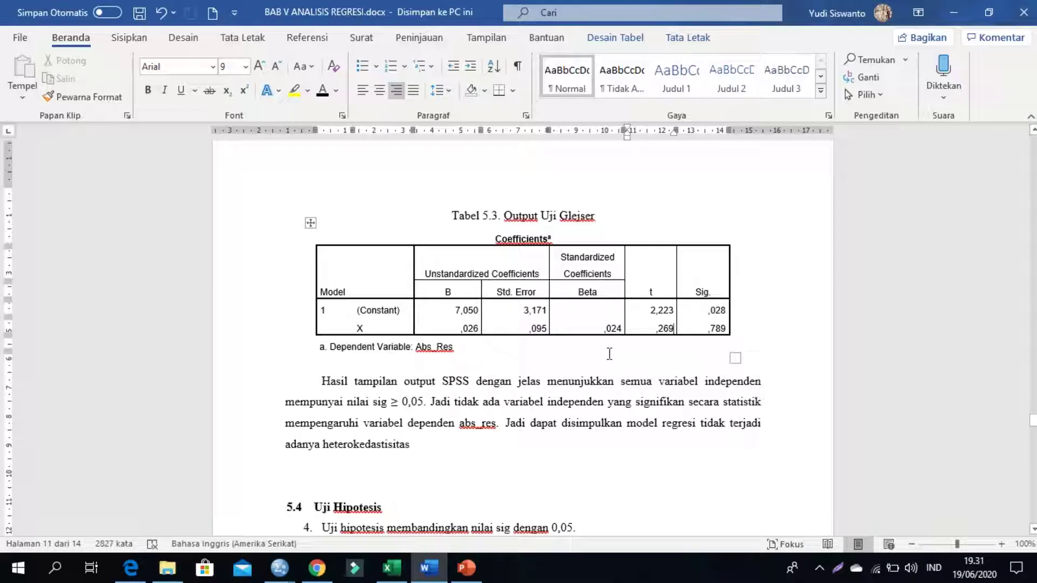
- Switch to the SPSS dataset Untitled4 and delete the RES_2 column
{"action": "left_click", "coordinate": [279, 568]}
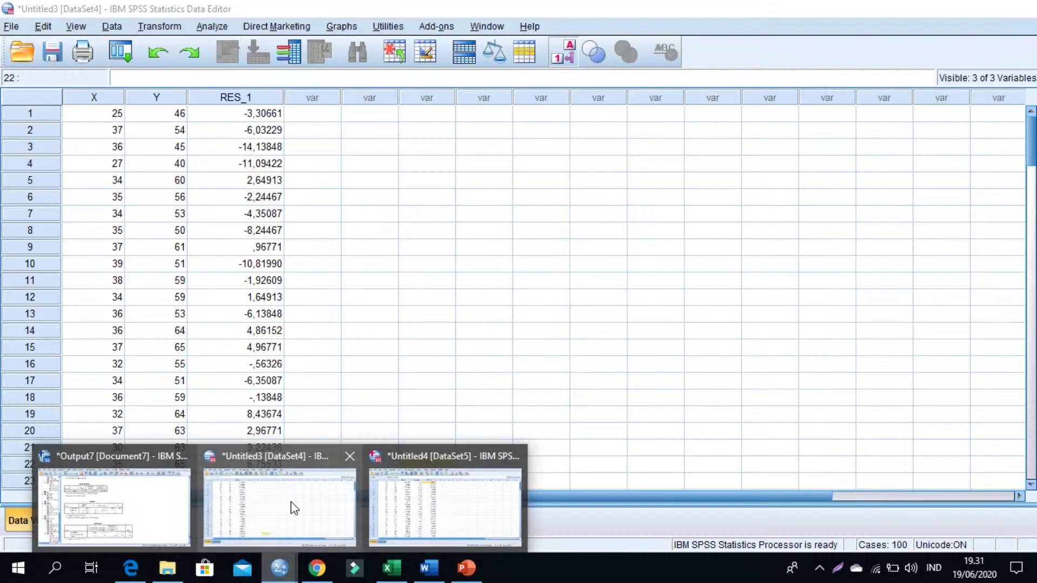
{"action": "left_click", "coordinate": [419, 511]}
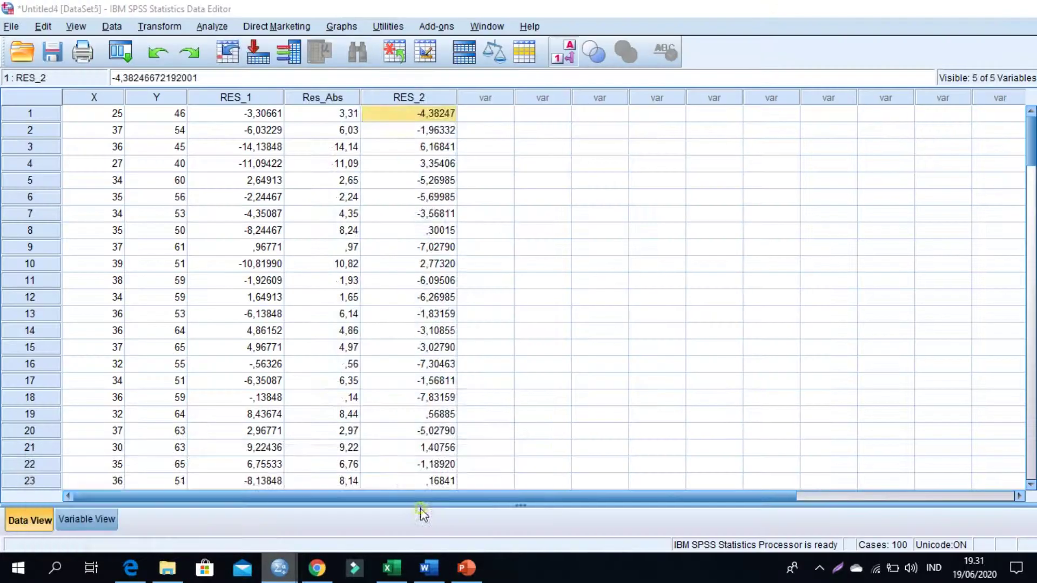
{"action": "left_click", "coordinate": [420, 98]}
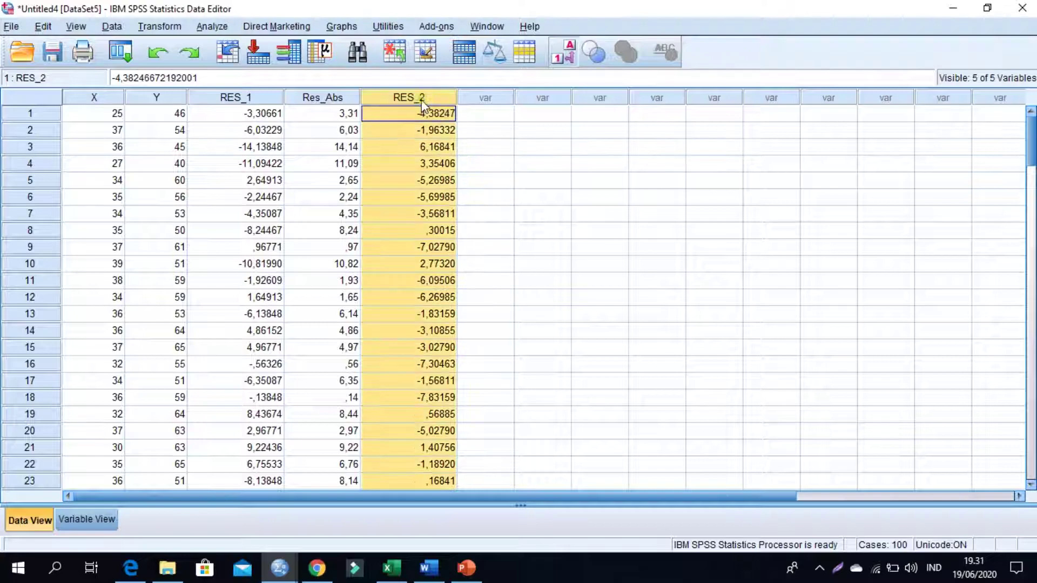
{"action": "right_click", "coordinate": [421, 99]}
{"action": "left_click", "coordinate": [452, 169]}
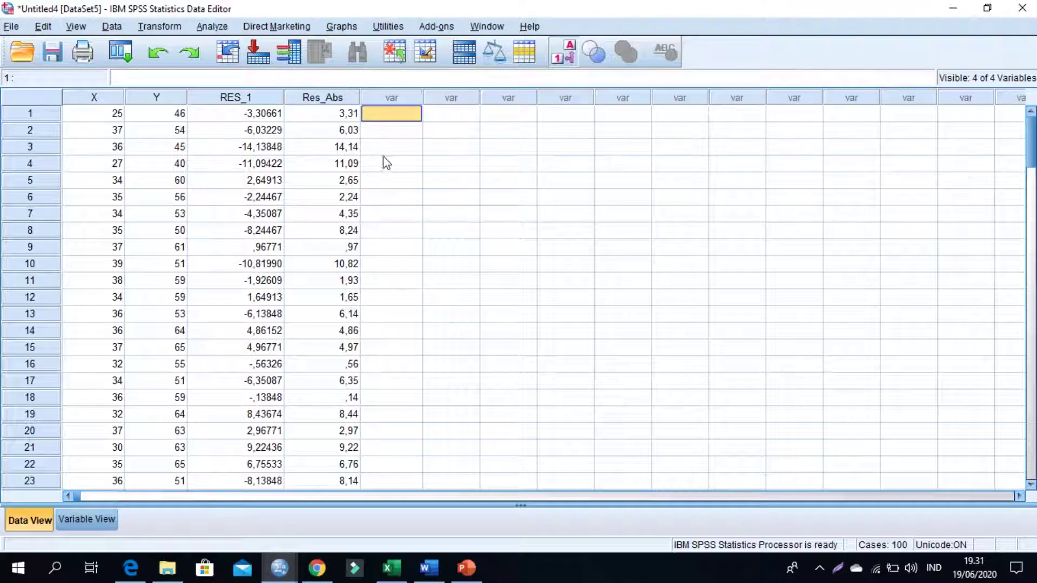
{"action": "left_click", "coordinate": [428, 330]}
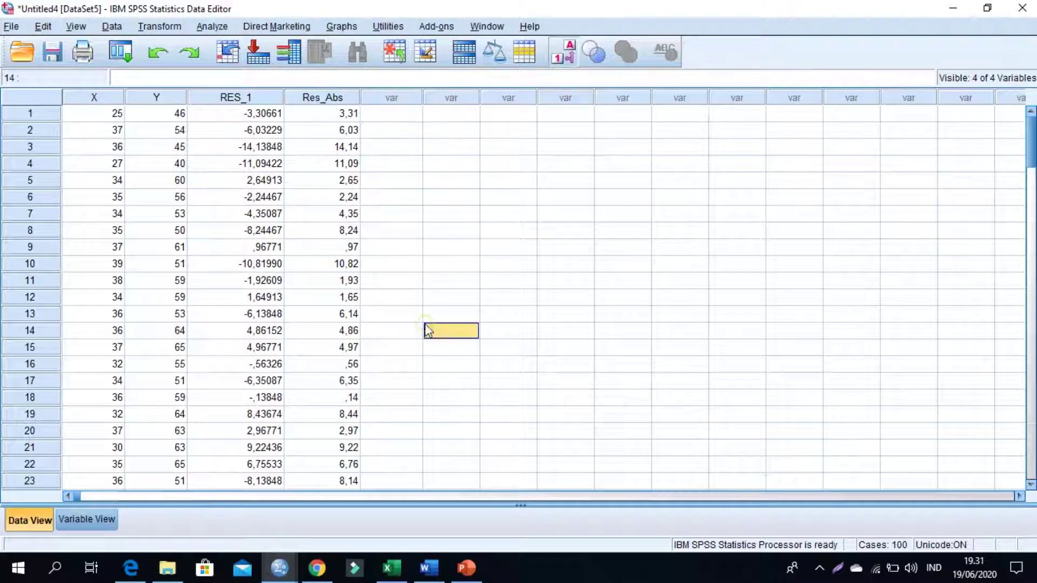
{"action": "left_click", "coordinate": [373, 234]}
{"action": "left_click", "coordinate": [395, 149]}
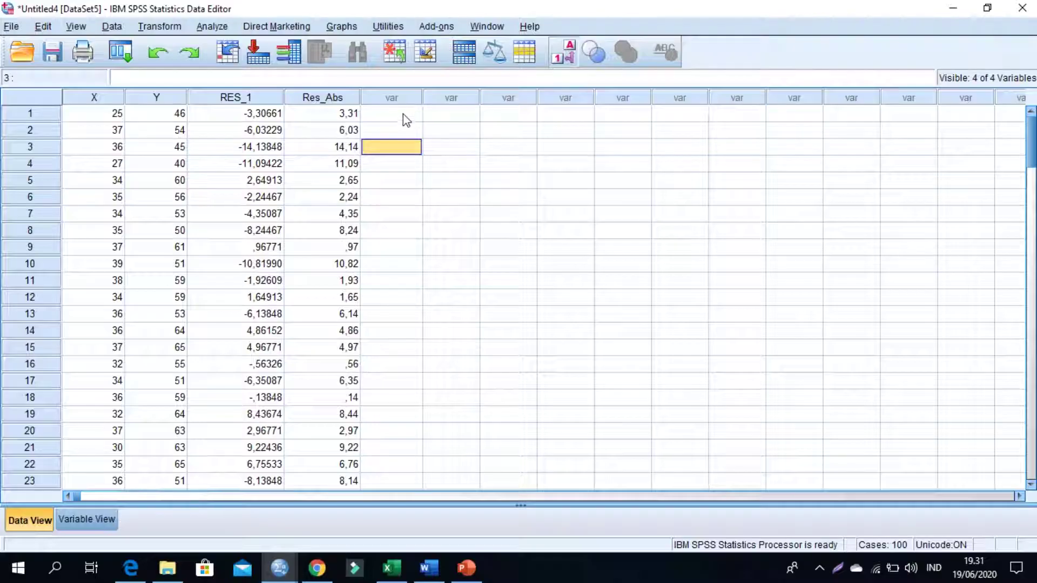
{"action": "left_click", "coordinate": [397, 101]}
{"action": "left_click", "coordinate": [390, 119]}
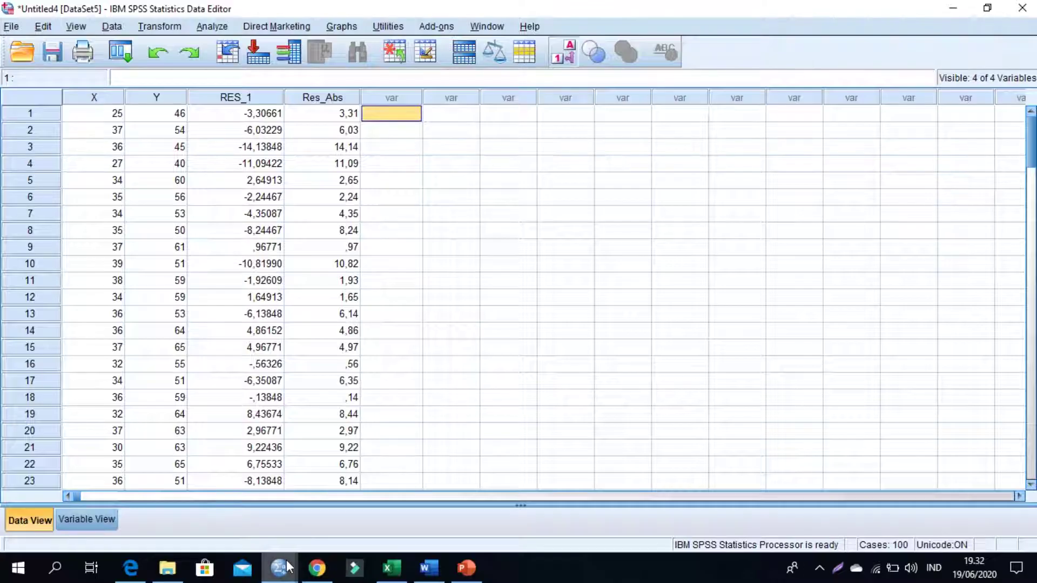
{"action": "left_click", "coordinate": [378, 181]}
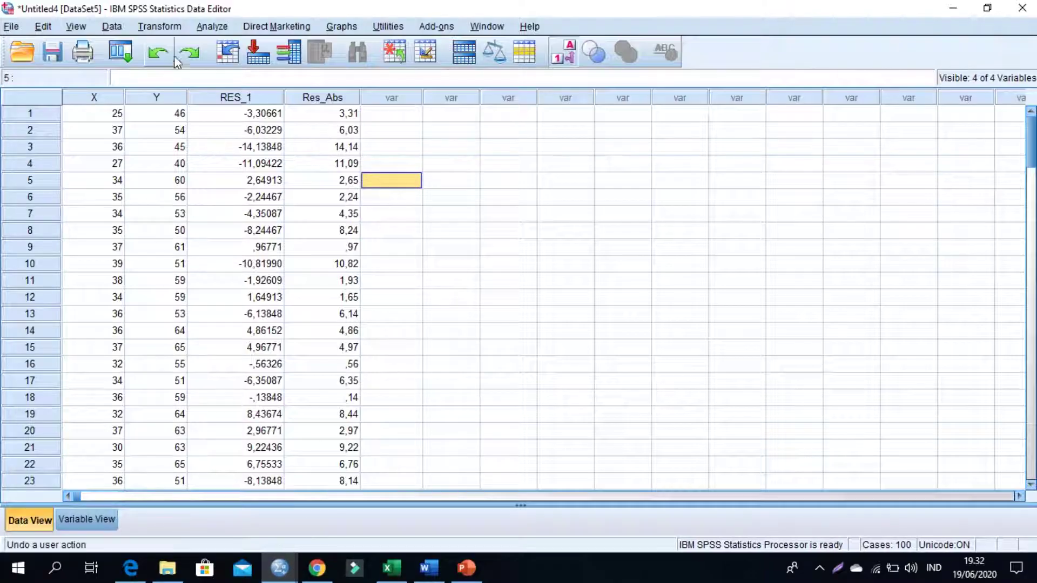
- Start a Linear Regression and replace Res_Abs with Hasil Belajar [Y] as the dependent variable
{"action": "left_click", "coordinate": [207, 28]}
{"action": "mouse_move", "coordinate": [283, 185]}
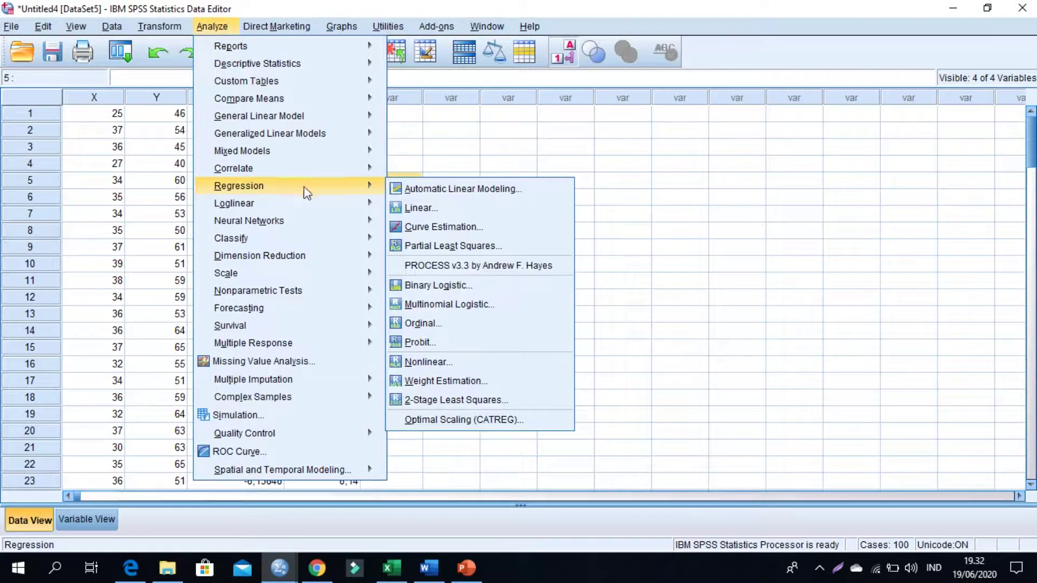
{"action": "left_click", "coordinate": [458, 212]}
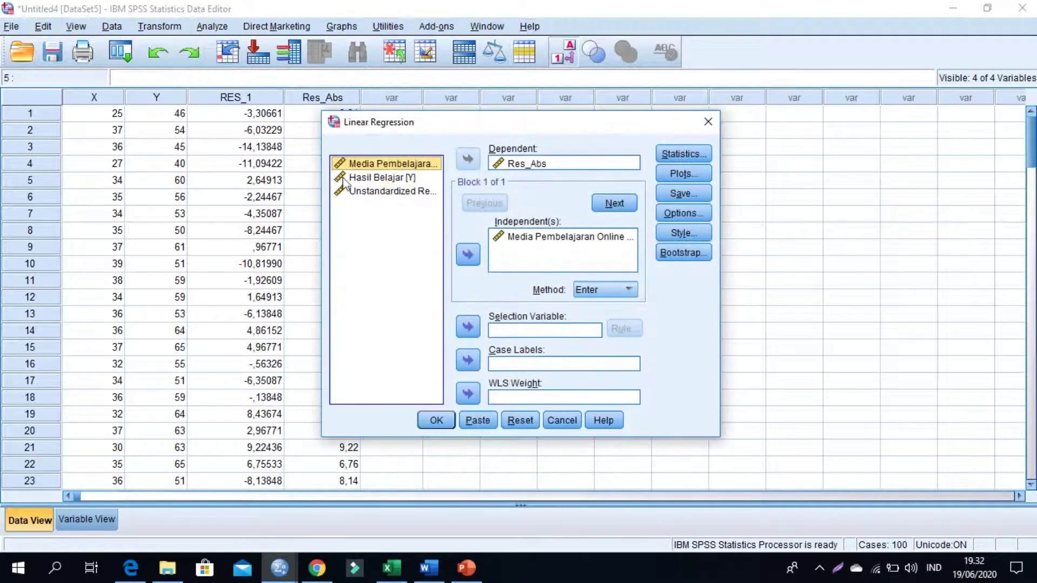
{"action": "left_click", "coordinate": [524, 163]}
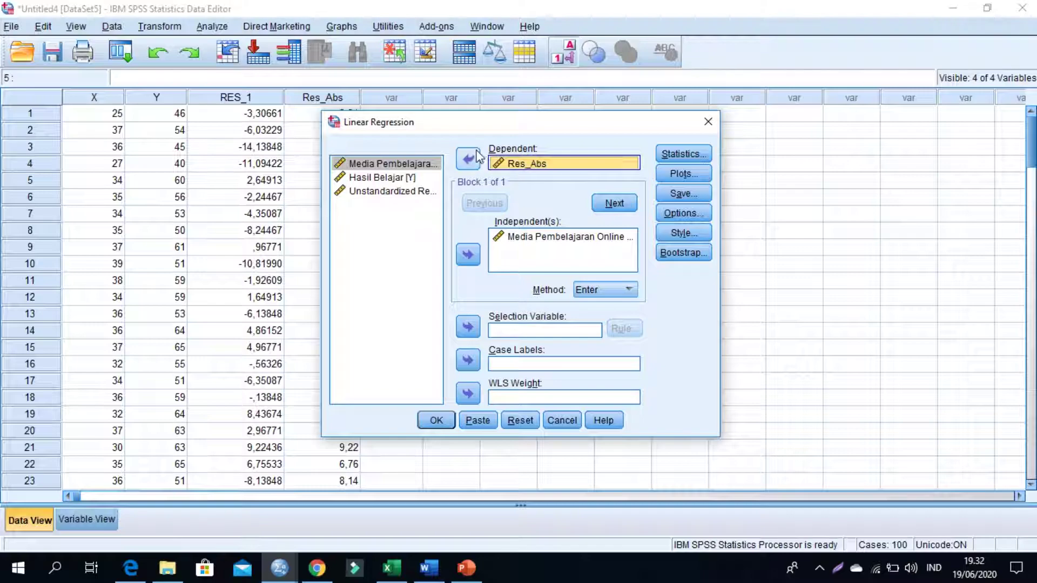
{"action": "left_click", "coordinate": [468, 158]}
{"action": "left_click", "coordinate": [381, 179]}
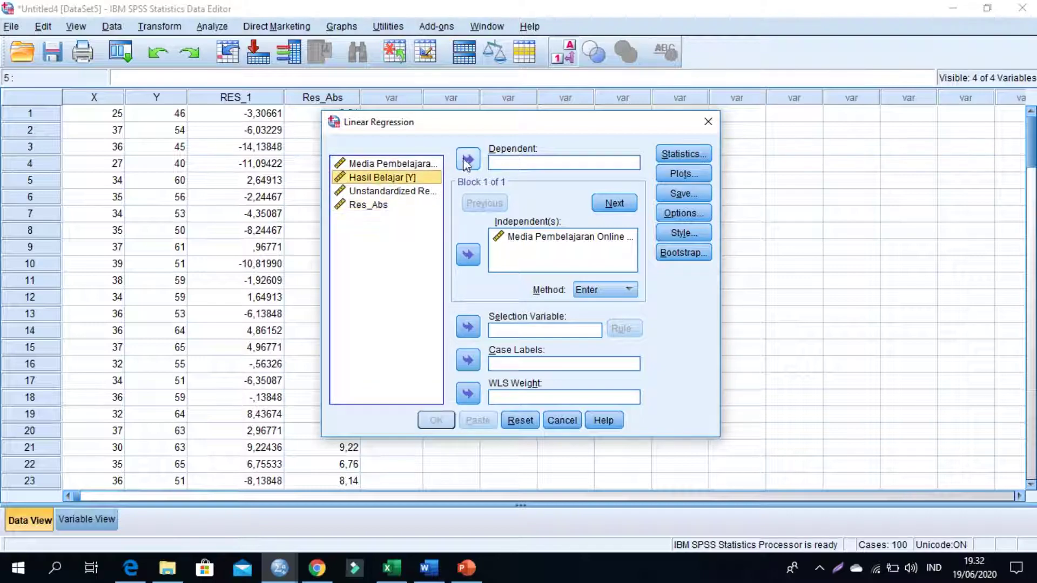
{"action": "left_click", "coordinate": [468, 159]}
- Add R squared change, Descriptives and Collinearity diagnostics to the regression statistics, leaving part and partial correlations off
{"action": "left_click", "coordinate": [687, 154]}
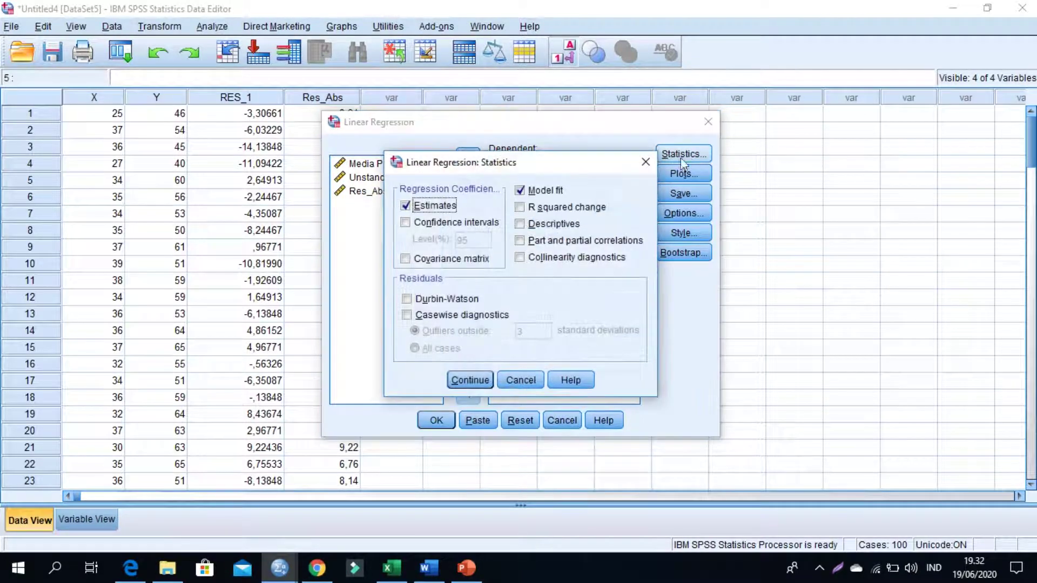
{"action": "left_click", "coordinate": [572, 240]}
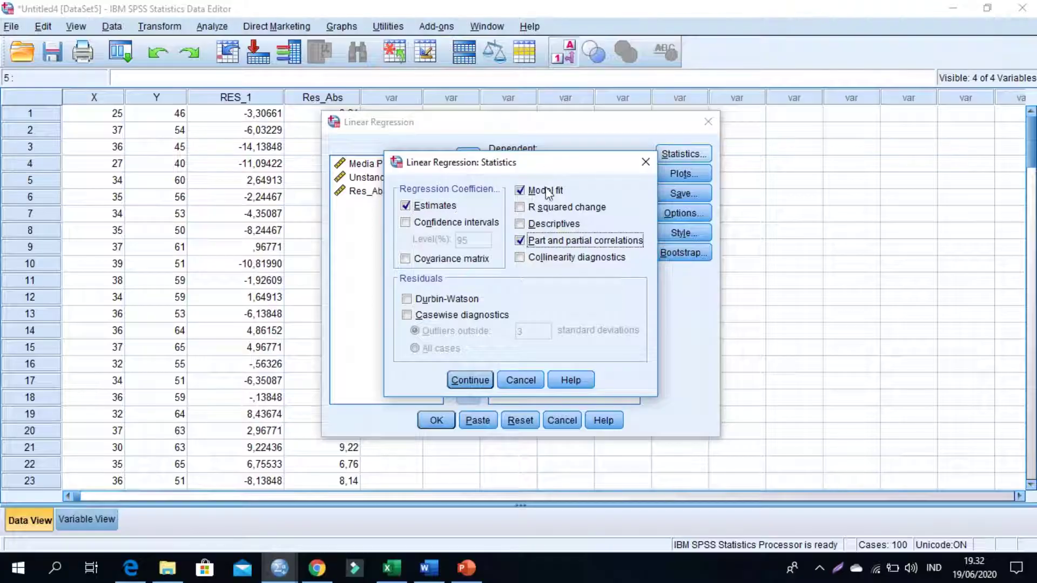
{"action": "left_click", "coordinate": [561, 242]}
{"action": "left_click", "coordinate": [550, 225]}
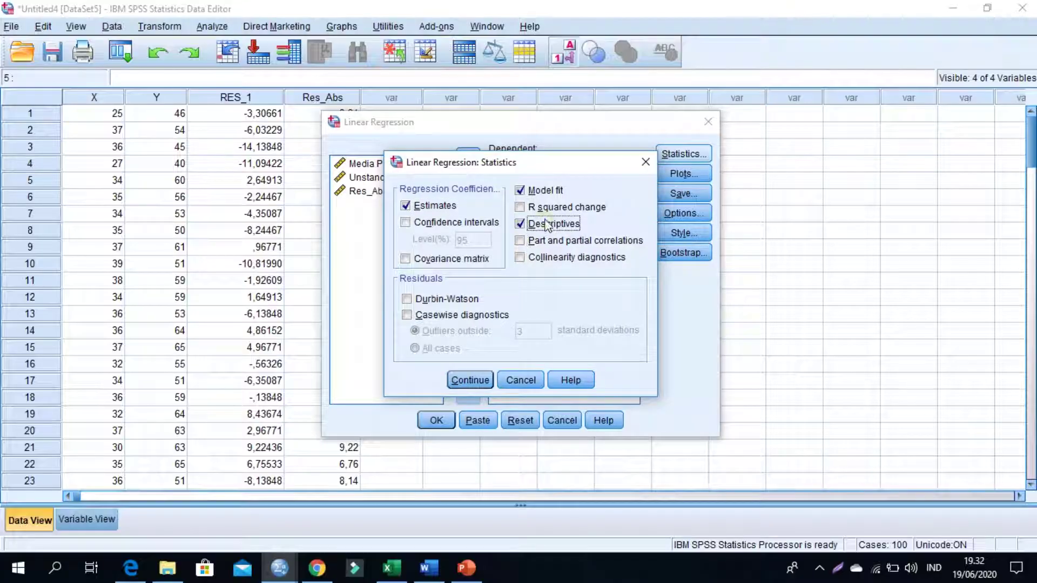
{"action": "left_click", "coordinate": [555, 257]}
{"action": "left_click", "coordinate": [541, 209]}
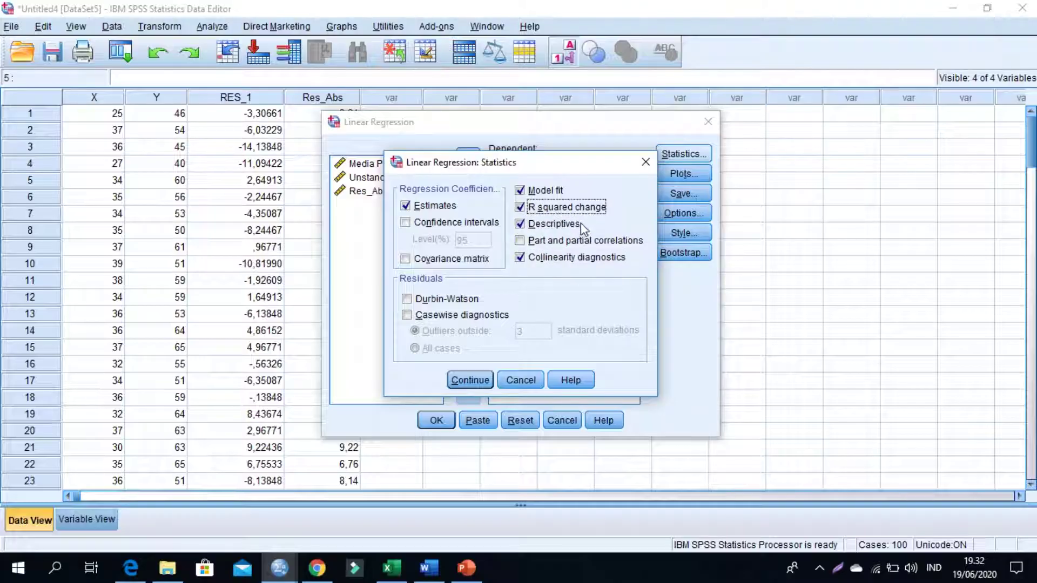
{"action": "left_click", "coordinate": [478, 386]}
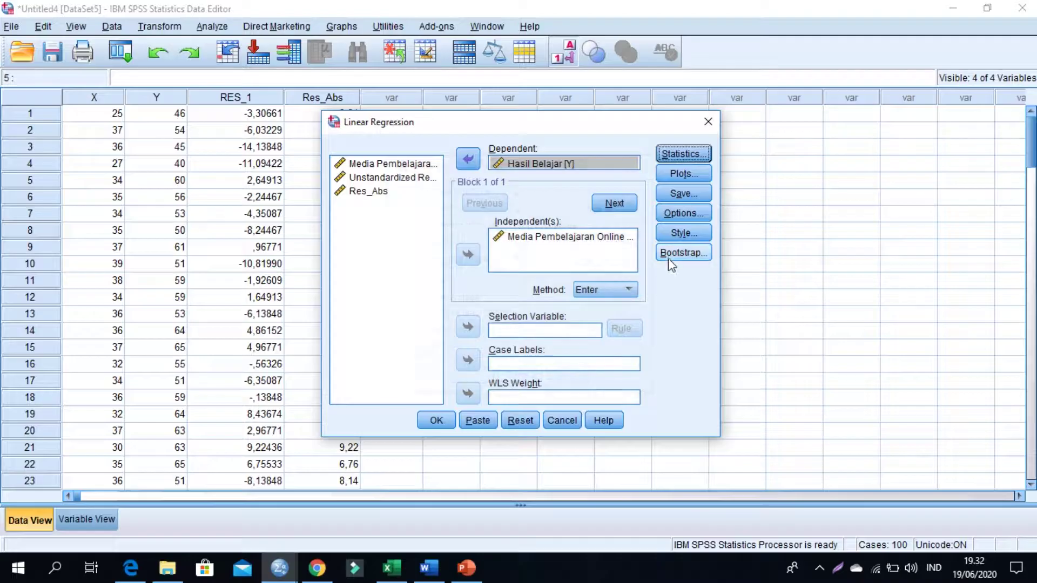
- Turn off saving of unstandardized residuals and run the regression of Hasil Belajar on Media Pembelajaran Online
{"action": "left_click", "coordinate": [681, 193]}
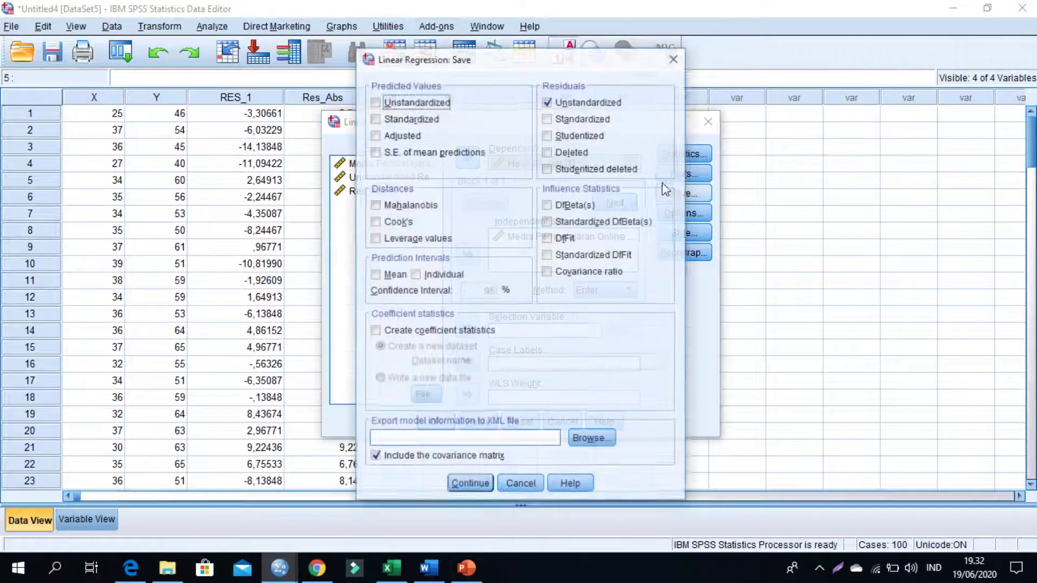
{"action": "left_click", "coordinate": [572, 105]}
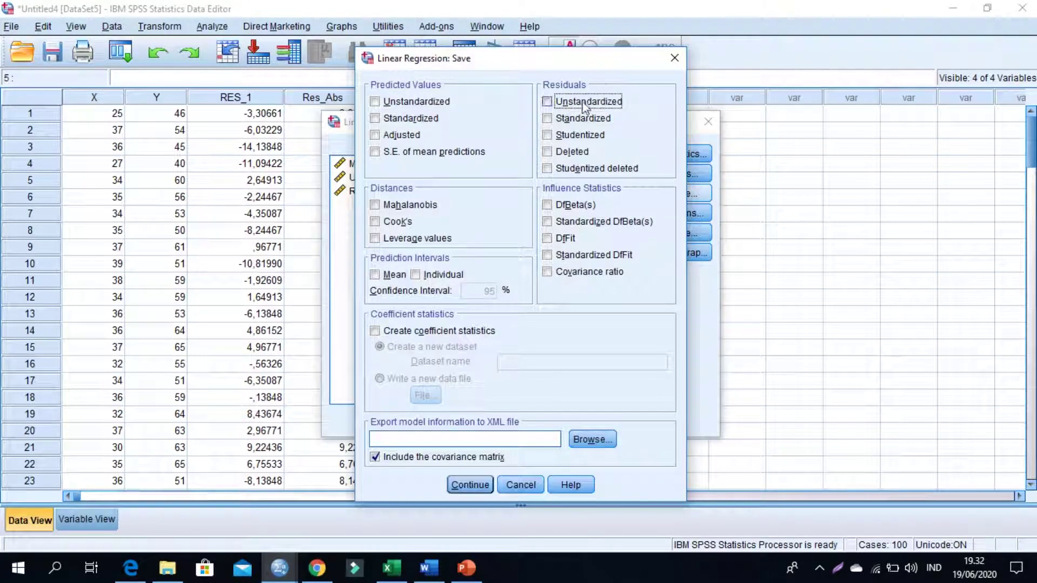
{"action": "left_click", "coordinate": [470, 485]}
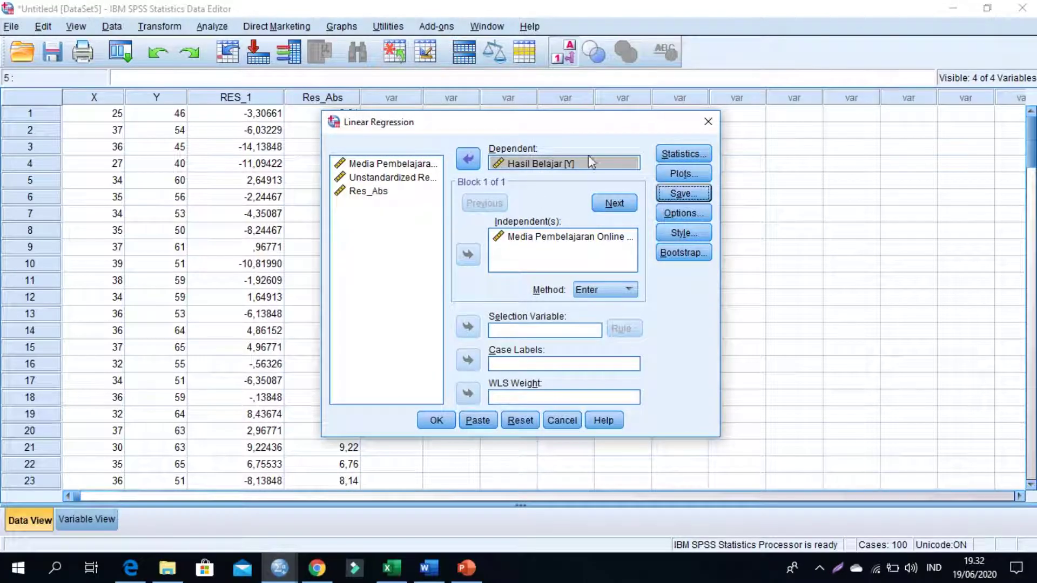
{"action": "left_click", "coordinate": [436, 421]}
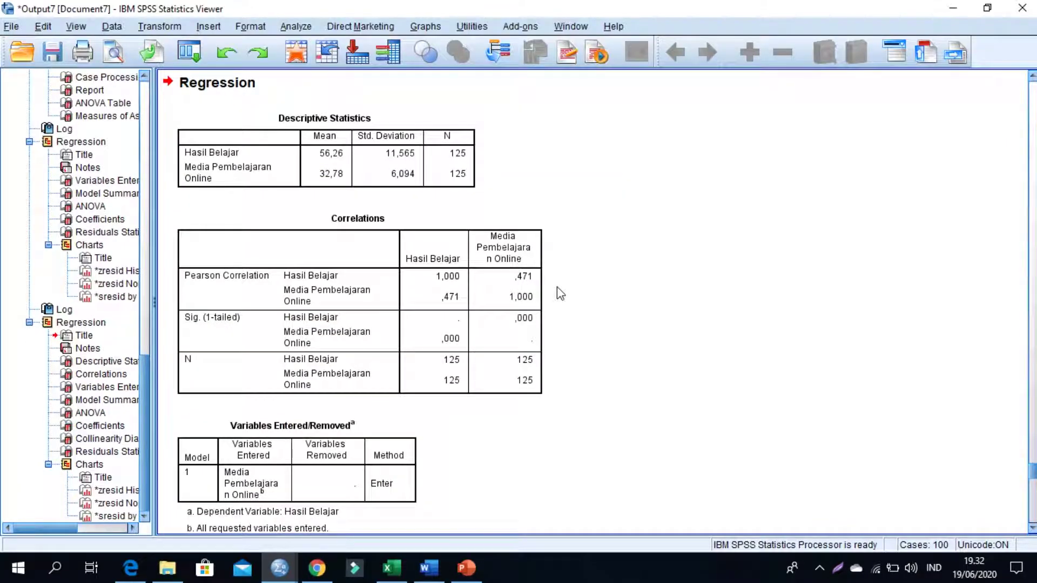
- Examine the new regression output from the Correlations table through Model Summary and ANOVA to the Coefficients table
{"action": "scroll", "coordinate": [558, 291], "scroll_direction": "down", "scroll_amount": 5}
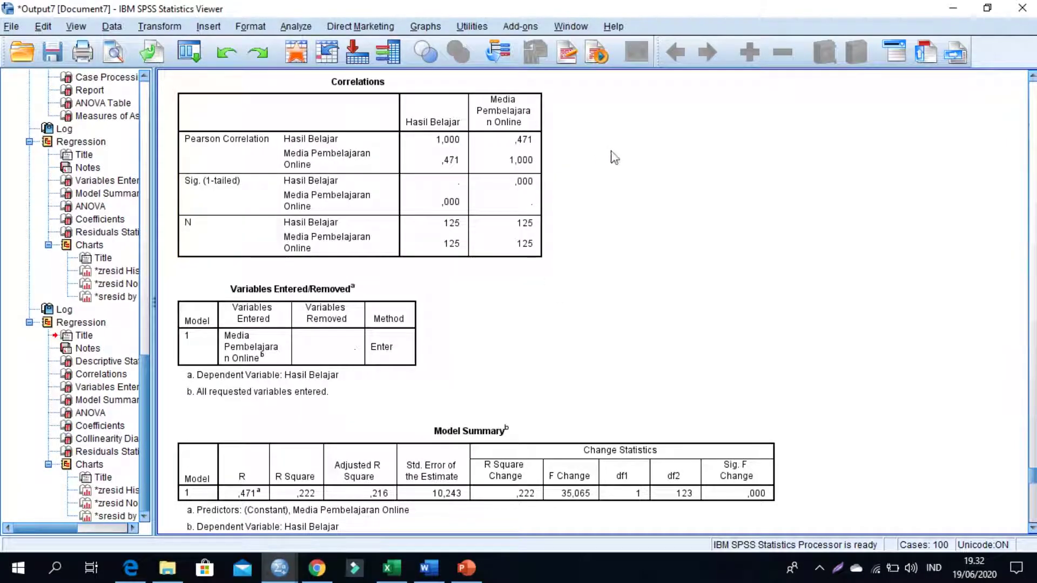
{"action": "left_click", "coordinate": [402, 201]}
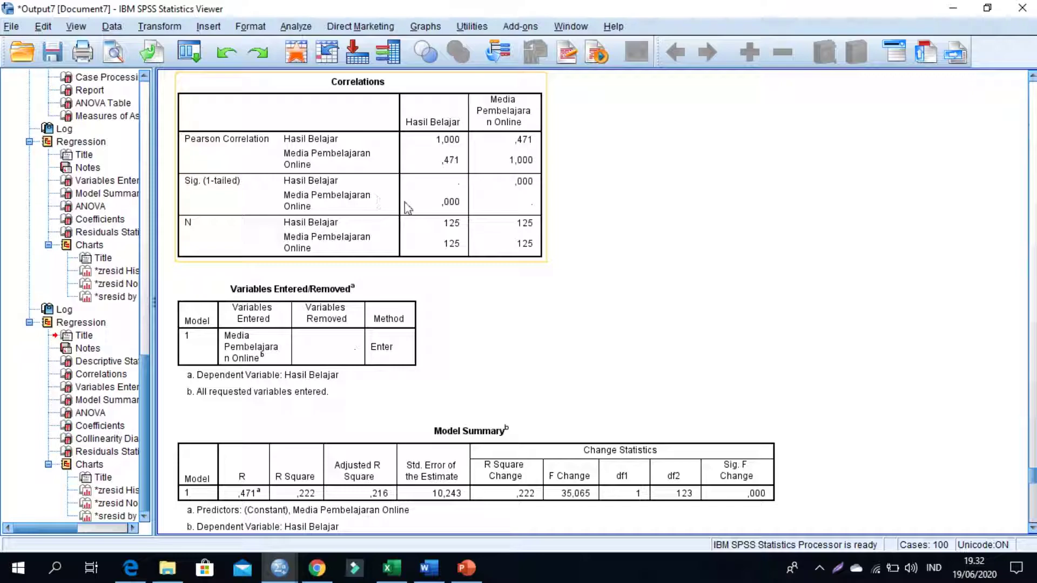
{"action": "scroll", "coordinate": [375, 238], "scroll_direction": "down", "scroll_amount": 5}
{"action": "left_click", "coordinate": [378, 248]}
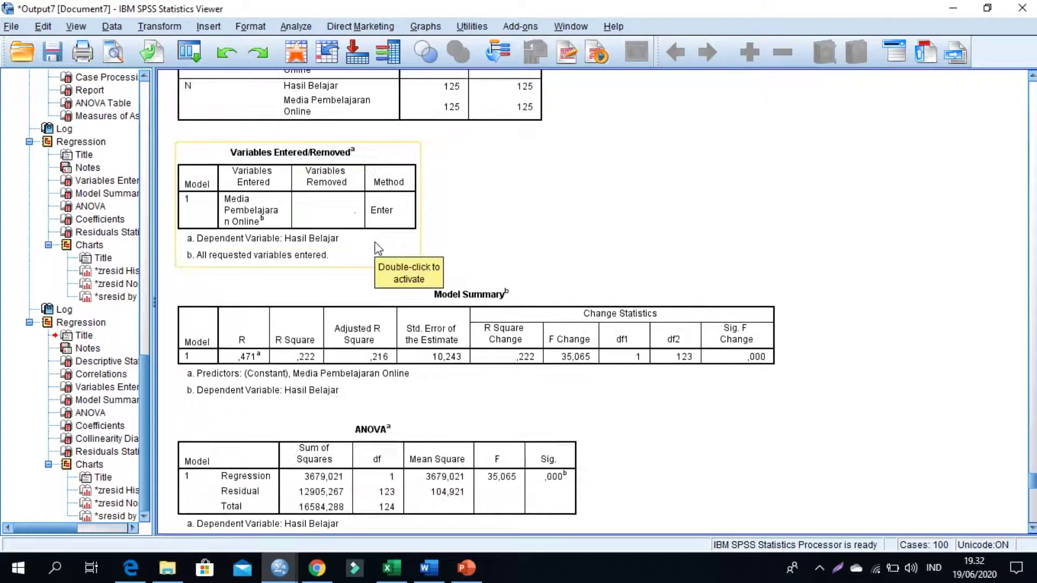
{"action": "scroll", "coordinate": [378, 249], "scroll_direction": "down", "scroll_amount": 3}
{"action": "left_click", "coordinate": [332, 257]}
{"action": "scroll", "coordinate": [370, 284], "scroll_direction": "down", "scroll_amount": 3}
{"action": "left_click", "coordinate": [378, 292]}
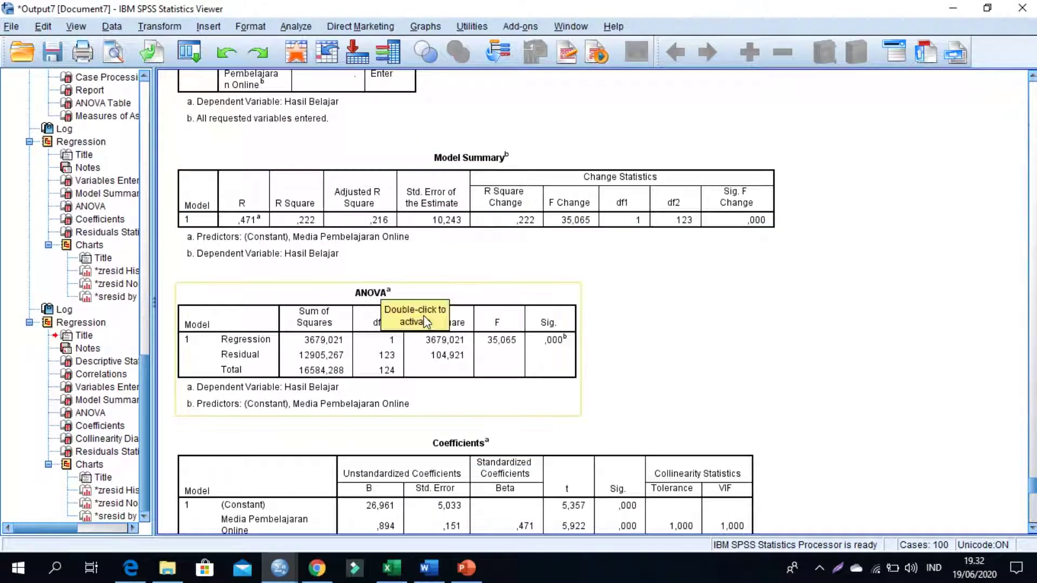
{"action": "left_click", "coordinate": [278, 270]}
{"action": "scroll", "coordinate": [386, 290], "scroll_direction": "down", "scroll_amount": 3}
{"action": "left_click", "coordinate": [387, 293]}
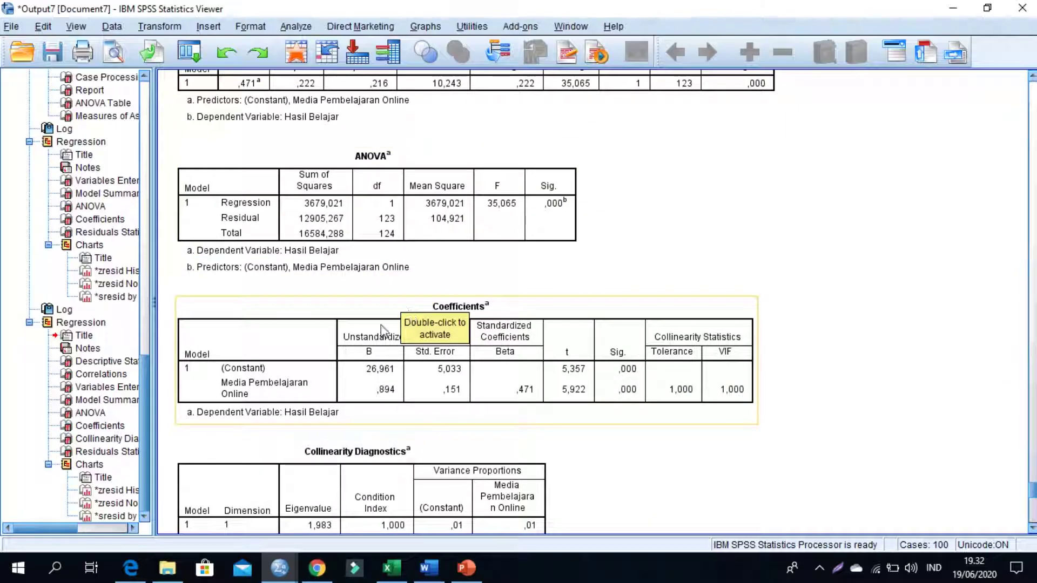
{"action": "left_click", "coordinate": [427, 432]}
- Switch to the Word document and read section 5.4 Uji Hipotesis, from the decision criteria through Tabel 5.4 and the regression equation
{"action": "left_click", "coordinate": [428, 568]}
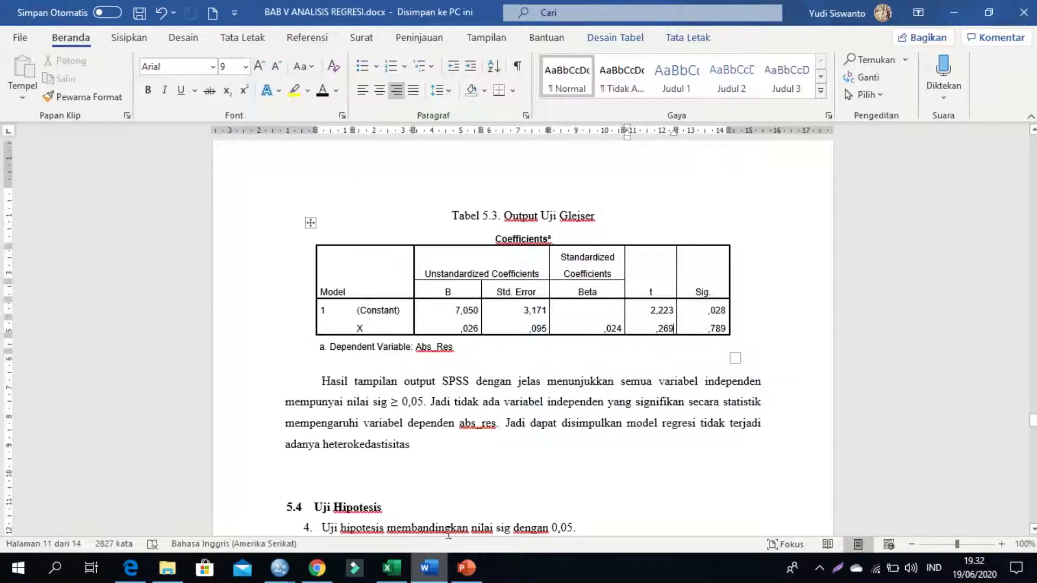
{"action": "scroll", "coordinate": [438, 287], "scroll_direction": "down", "scroll_amount": 1}
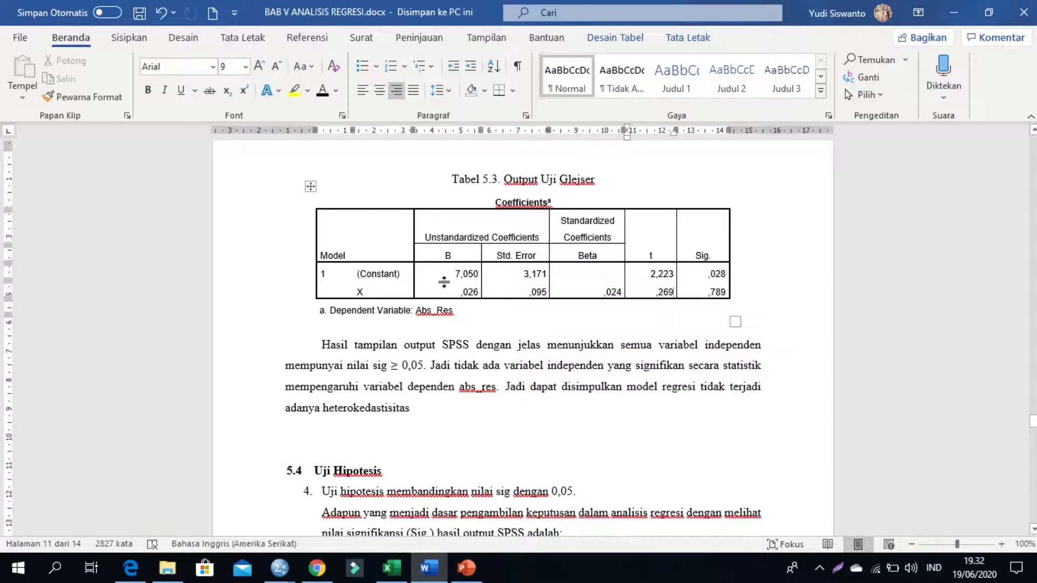
{"action": "scroll", "coordinate": [444, 281], "scroll_direction": "down", "scroll_amount": 12}
{"action": "scroll", "coordinate": [448, 276], "scroll_direction": "up", "scroll_amount": 5}
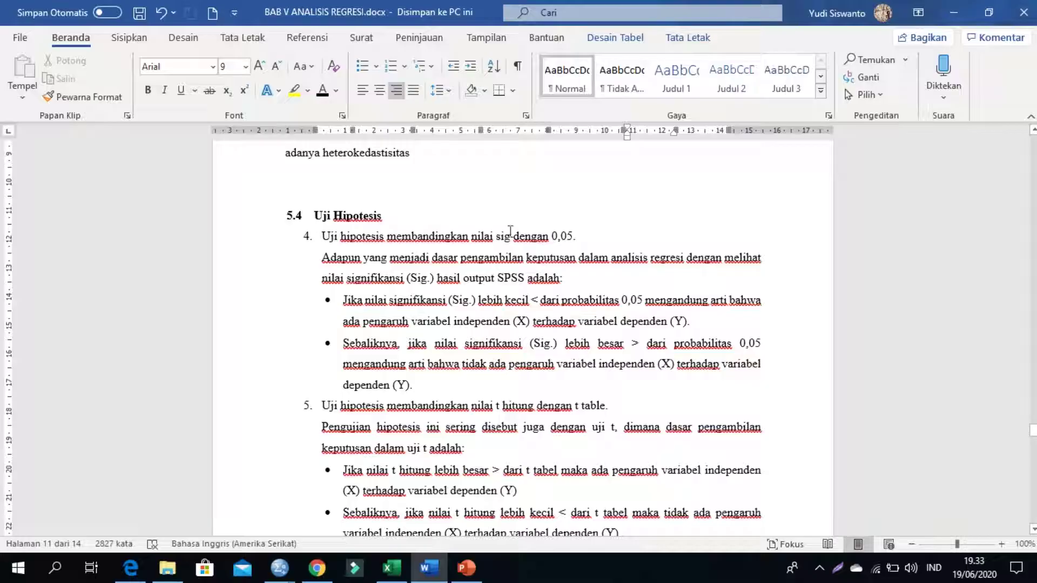
{"action": "scroll", "coordinate": [510, 230], "scroll_direction": "down", "scroll_amount": 10}
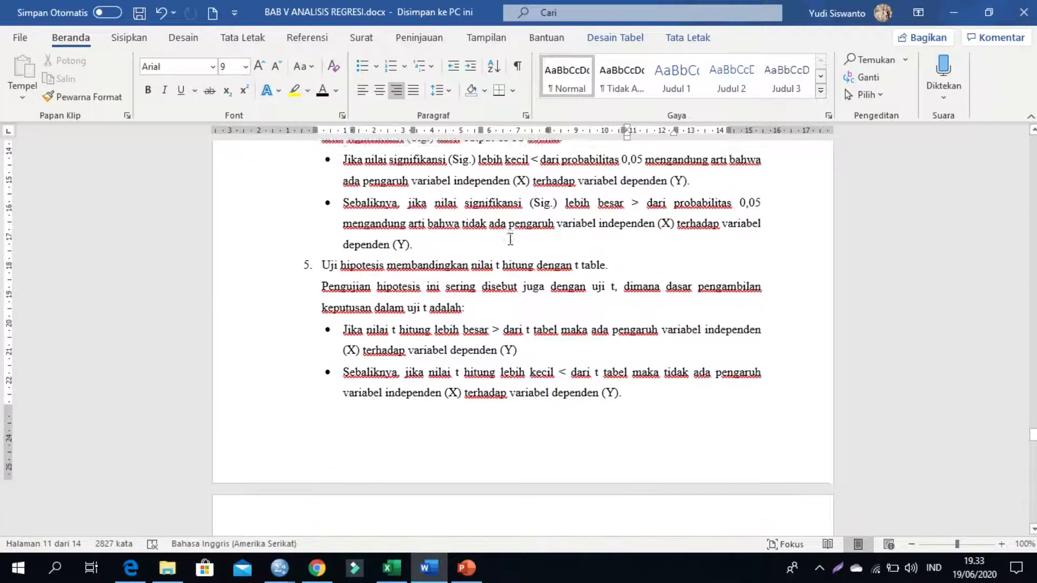
{"action": "scroll", "coordinate": [508, 236], "scroll_direction": "down", "scroll_amount": 3}
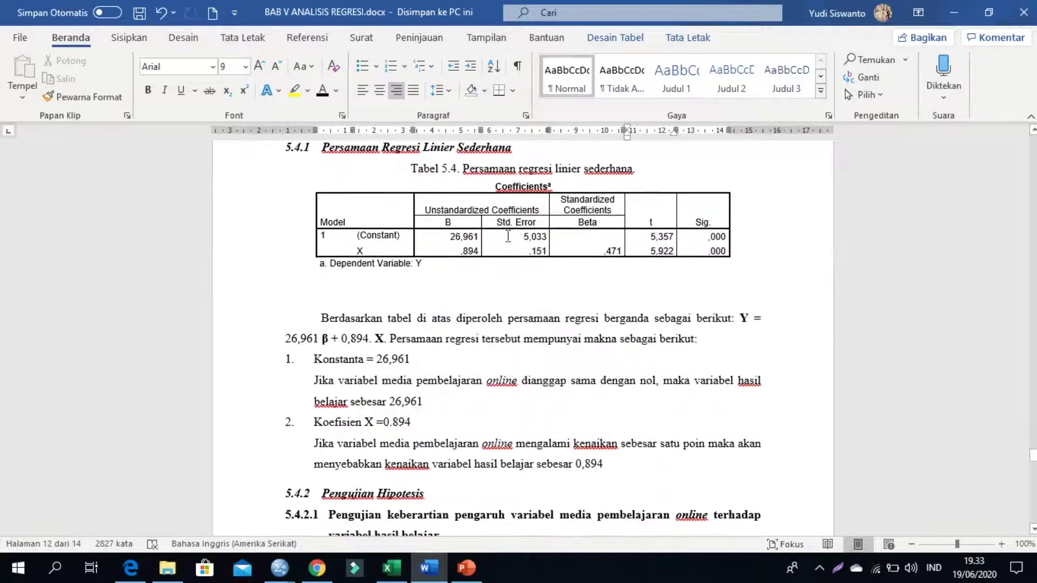
{"action": "scroll", "coordinate": [507, 236], "scroll_direction": "up", "scroll_amount": 9}
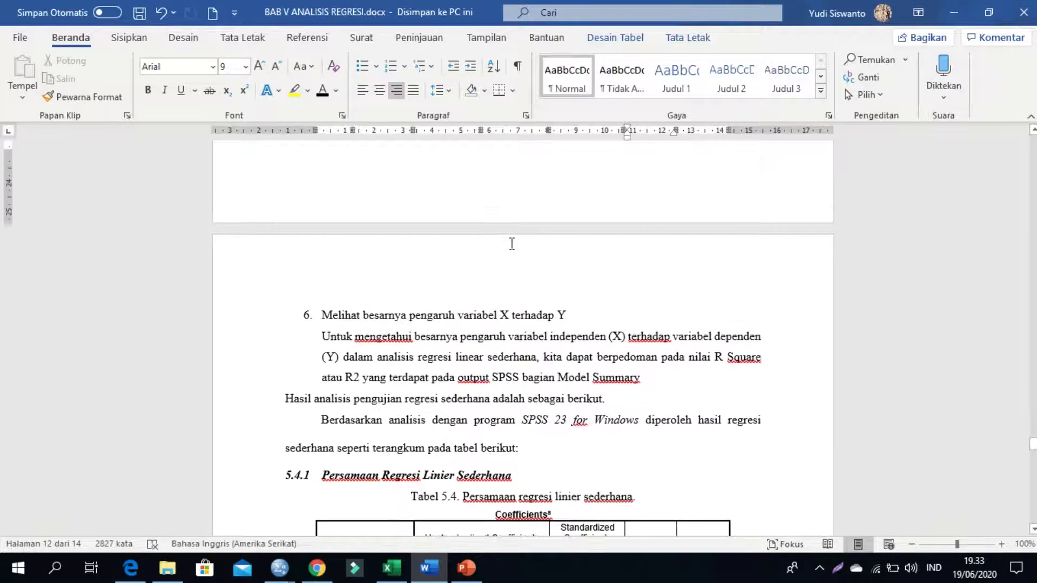
{"action": "scroll", "coordinate": [506, 237], "scroll_direction": "up", "scroll_amount": 1}
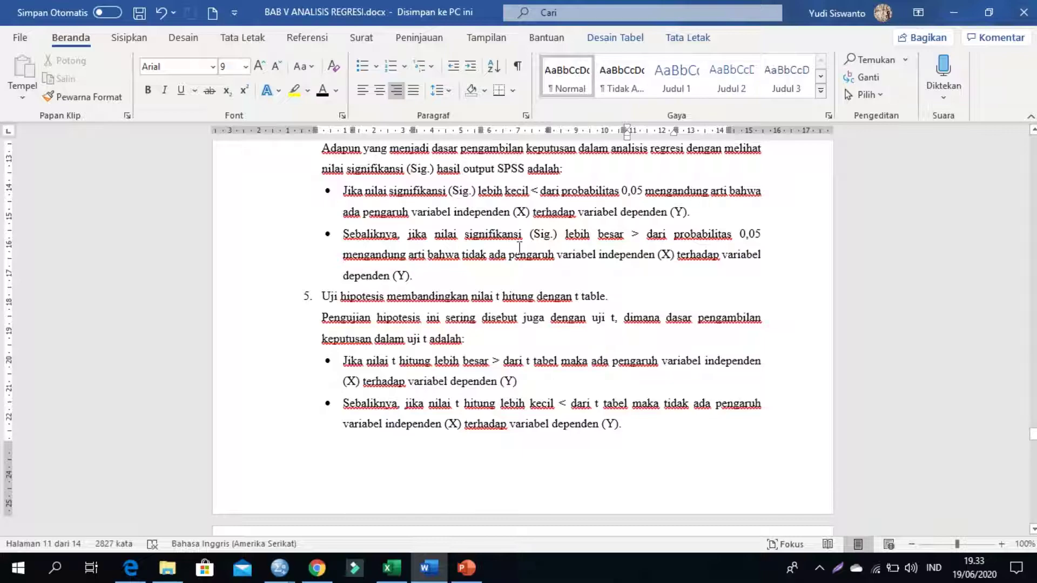
{"action": "scroll", "coordinate": [519, 247], "scroll_direction": "down", "scroll_amount": 3}
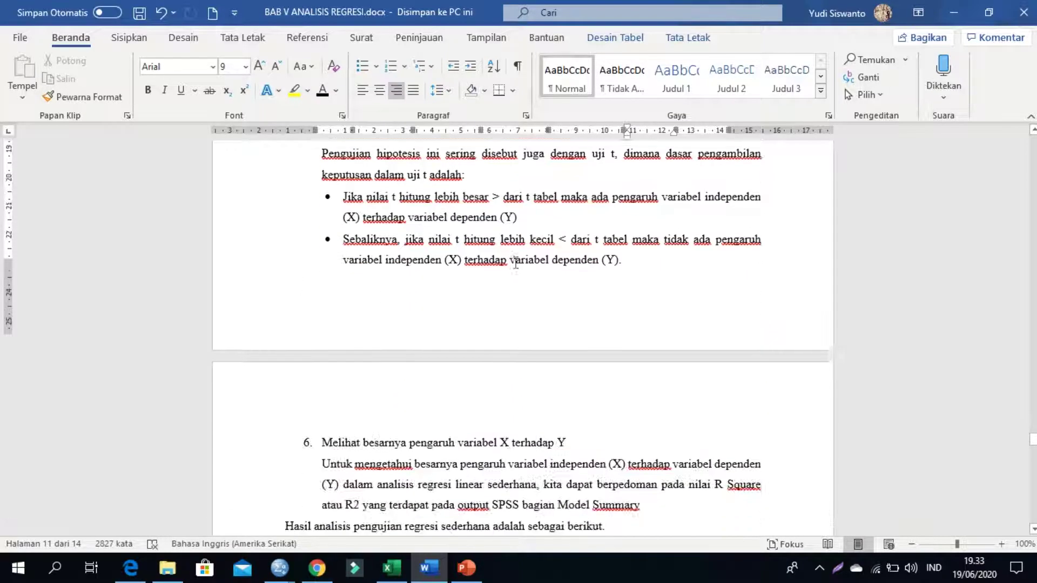
{"action": "scroll", "coordinate": [515, 264], "scroll_direction": "down", "scroll_amount": 3}
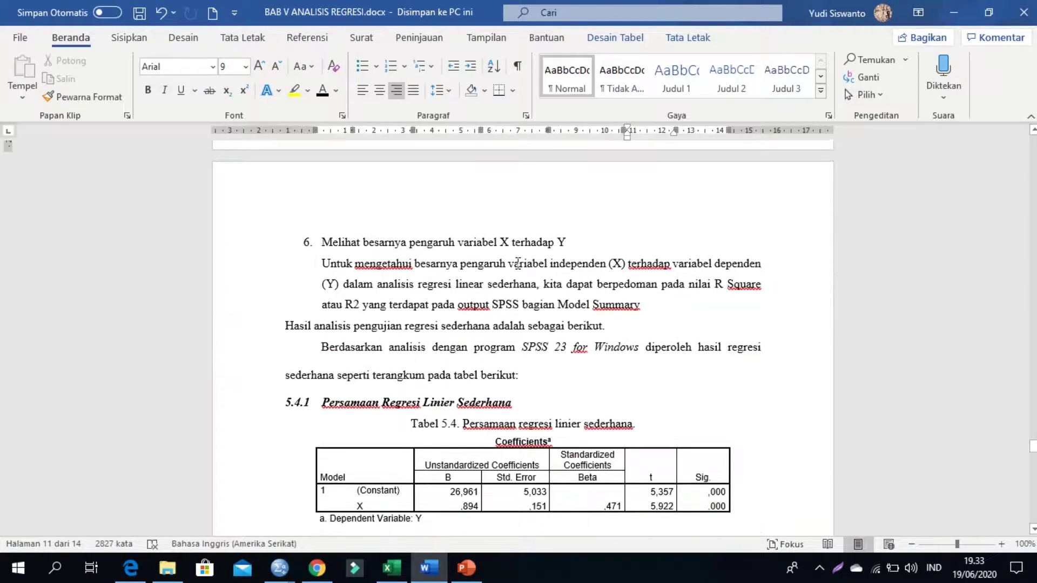
{"action": "scroll", "coordinate": [516, 263], "scroll_direction": "down", "scroll_amount": 2}
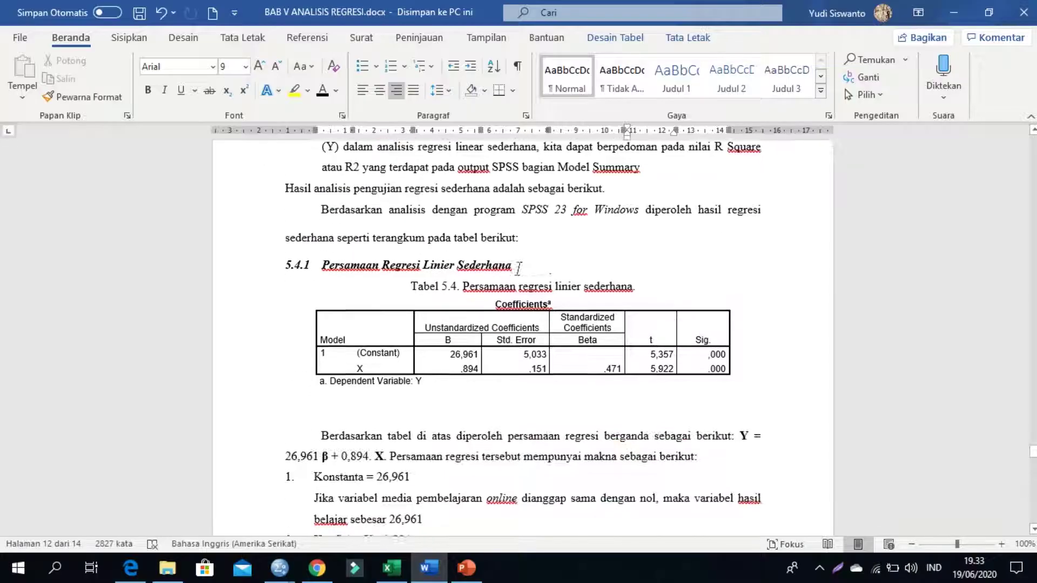
{"action": "scroll", "coordinate": [515, 236], "scroll_direction": "down", "scroll_amount": 3}
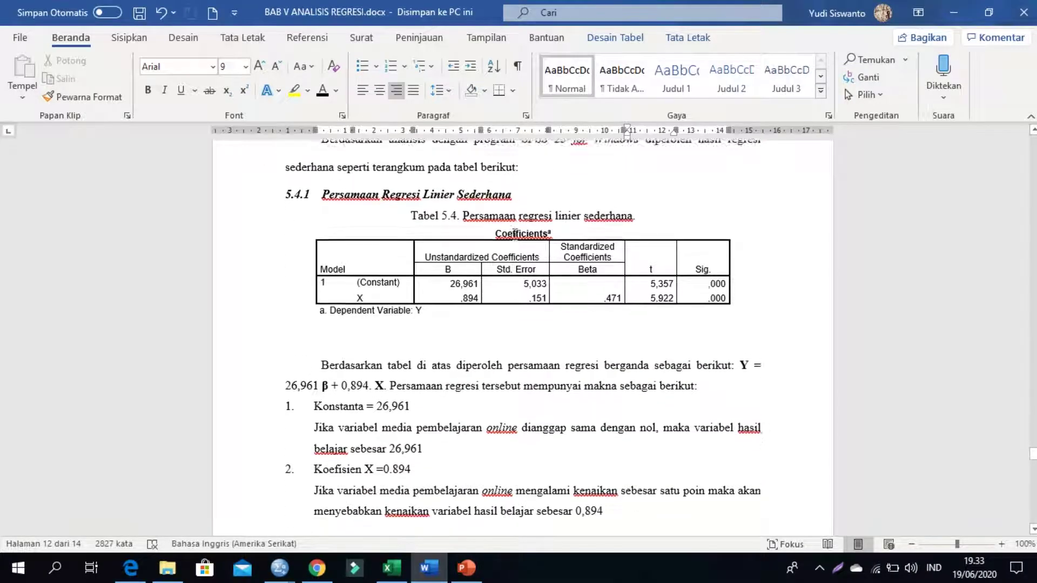
{"action": "scroll", "coordinate": [512, 236], "scroll_direction": "up", "scroll_amount": 4}
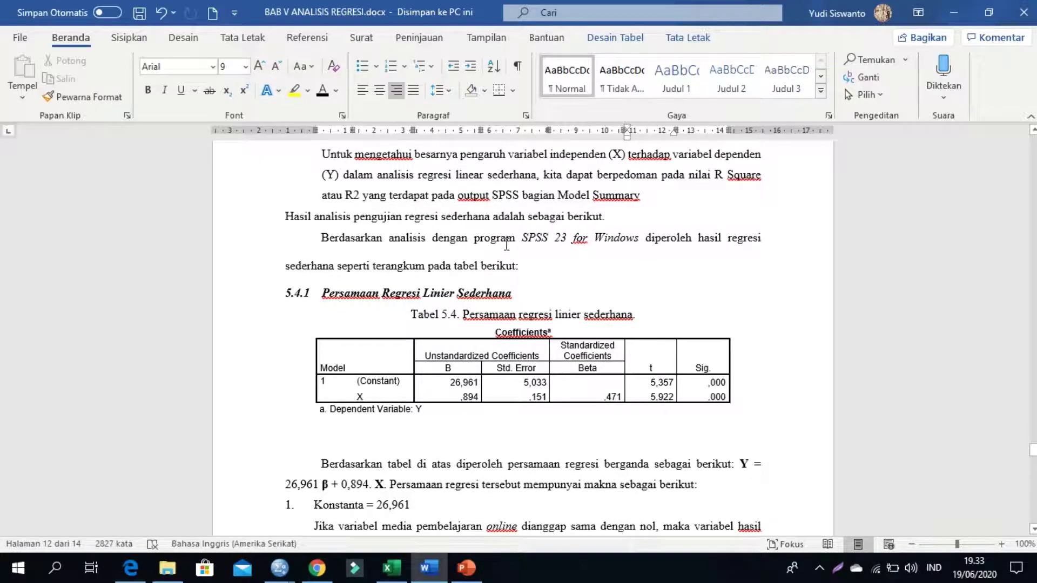
- Replace the word "berganda" with "sederhana" in the regression equation paragraph below Tabel 5.4
{"action": "scroll", "coordinate": [507, 246], "scroll_direction": "down", "scroll_amount": 6}
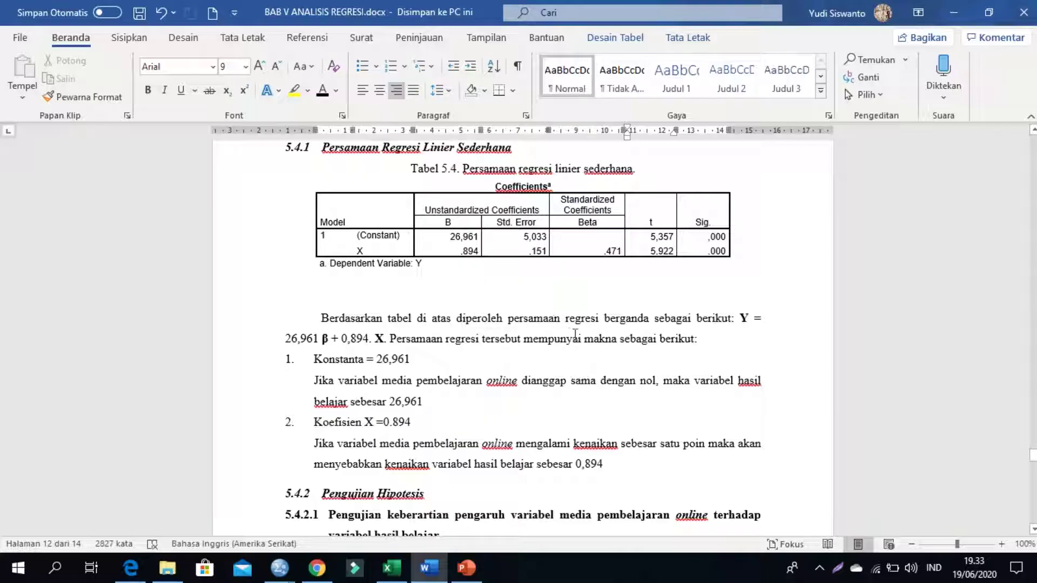
{"action": "double_click", "coordinate": [630, 322]}
{"action": "type", "text": "s"}
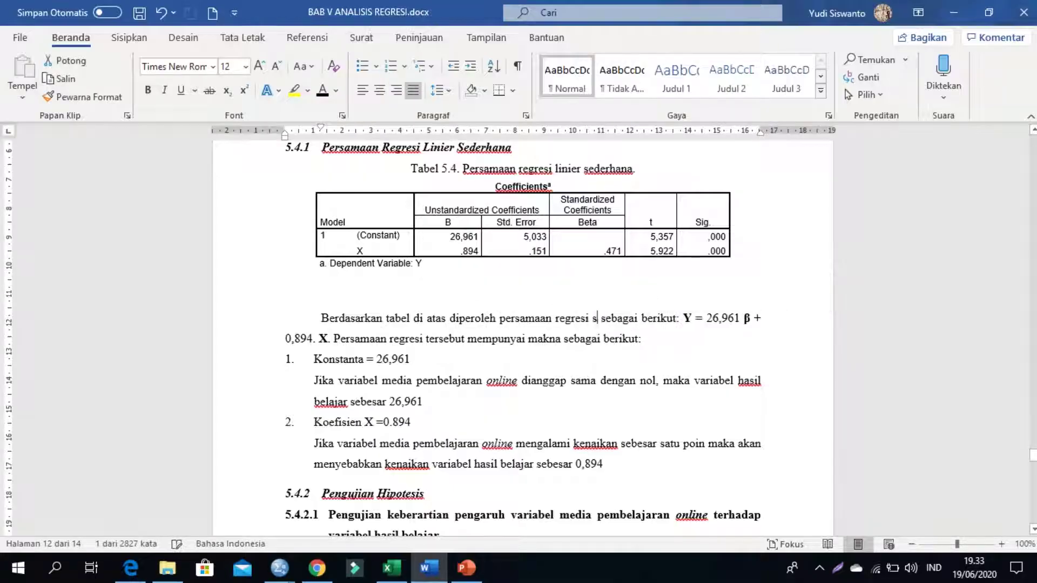
{"action": "type", "text": "ederhana"}
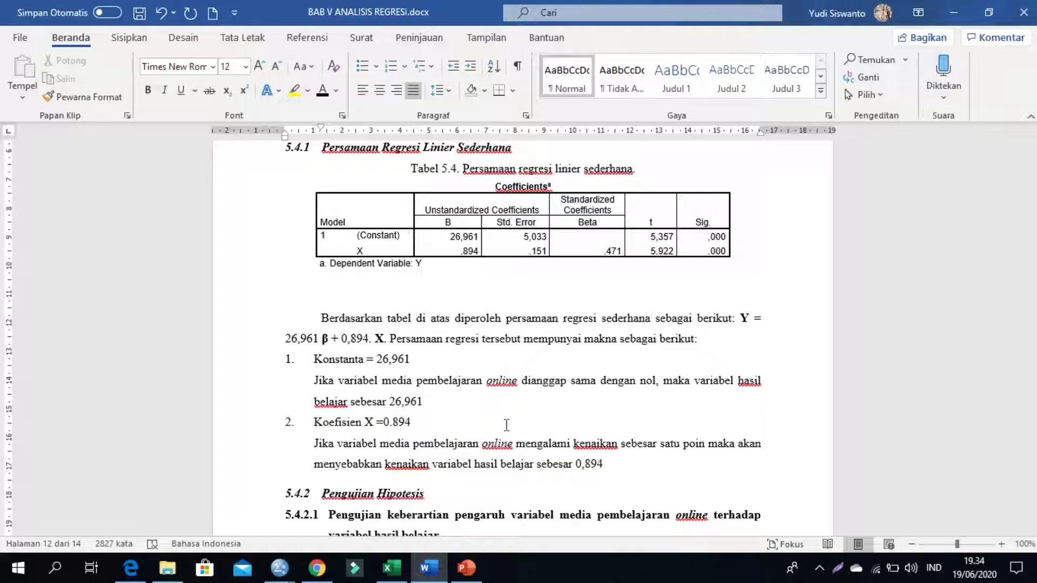
- Read section 5.4.2 Pengujian Hipotesis, checking the t and Sig. values for X in Tabel 5.5, the hypotheses, decision criteria and conclusion
{"action": "scroll", "coordinate": [507, 425], "scroll_direction": "down", "scroll_amount": 6}
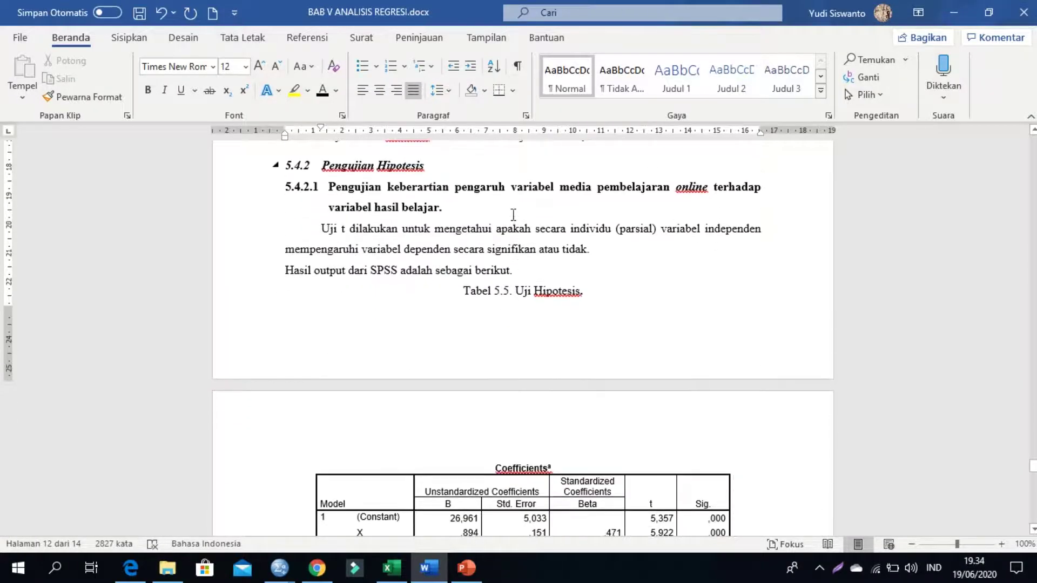
{"action": "scroll", "coordinate": [513, 215], "scroll_direction": "down", "scroll_amount": 4}
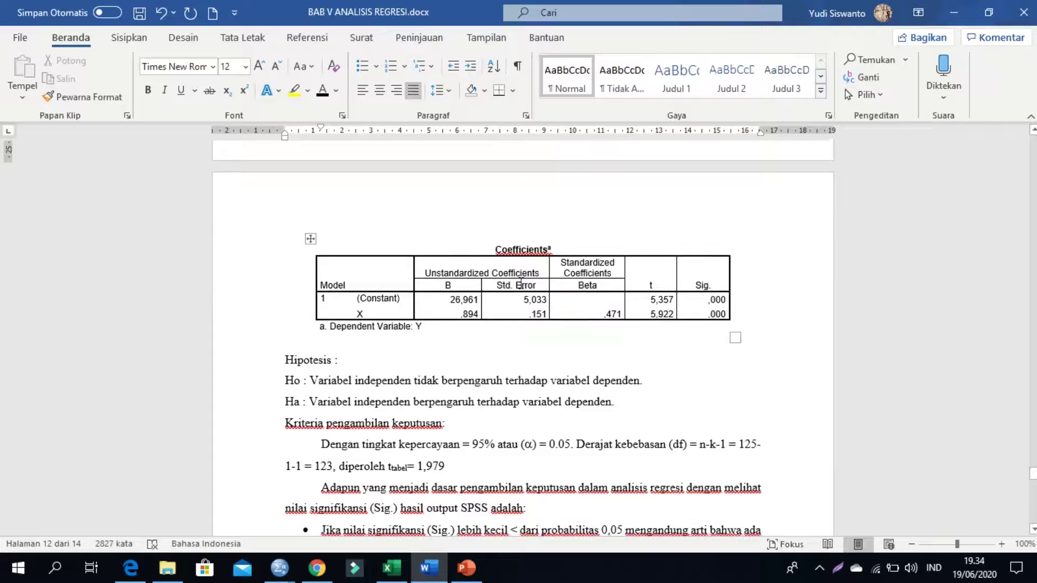
{"action": "scroll", "coordinate": [455, 363], "scroll_direction": "down", "scroll_amount": 1}
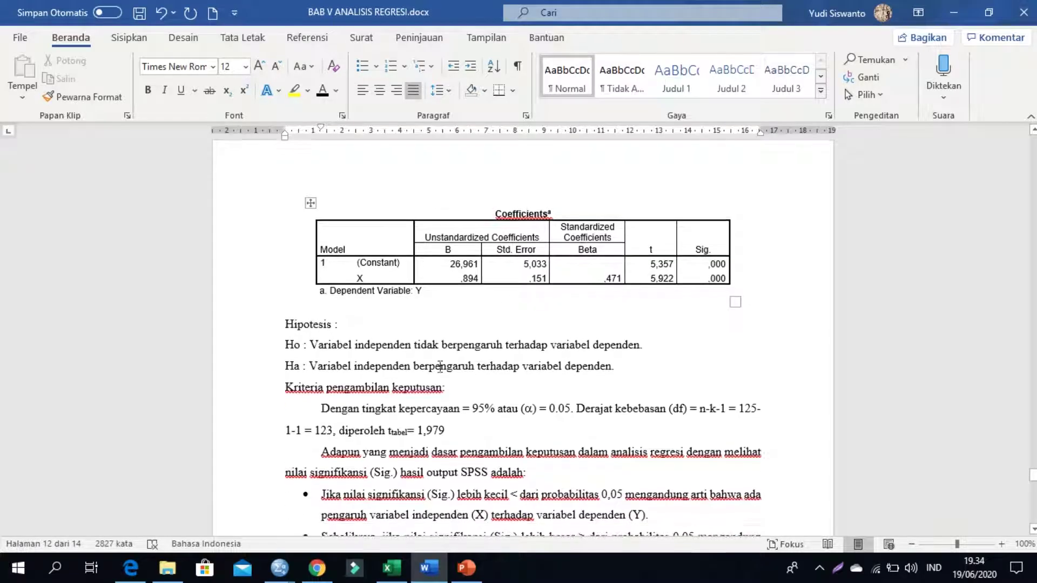
{"action": "double_click", "coordinate": [655, 278]}
{"action": "left_click", "coordinate": [716, 280]}
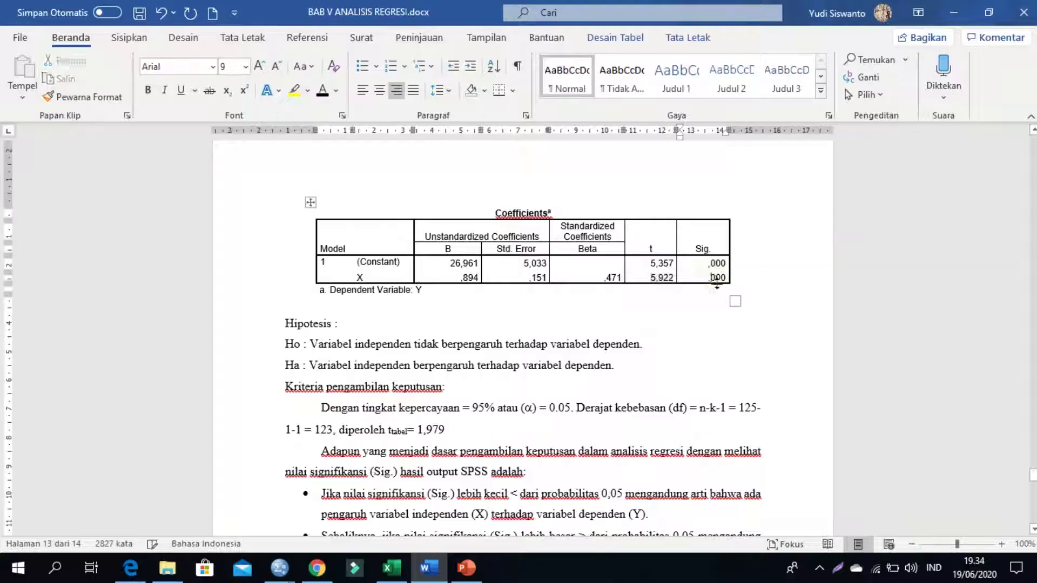
{"action": "scroll", "coordinate": [442, 385], "scroll_direction": "down", "scroll_amount": 1}
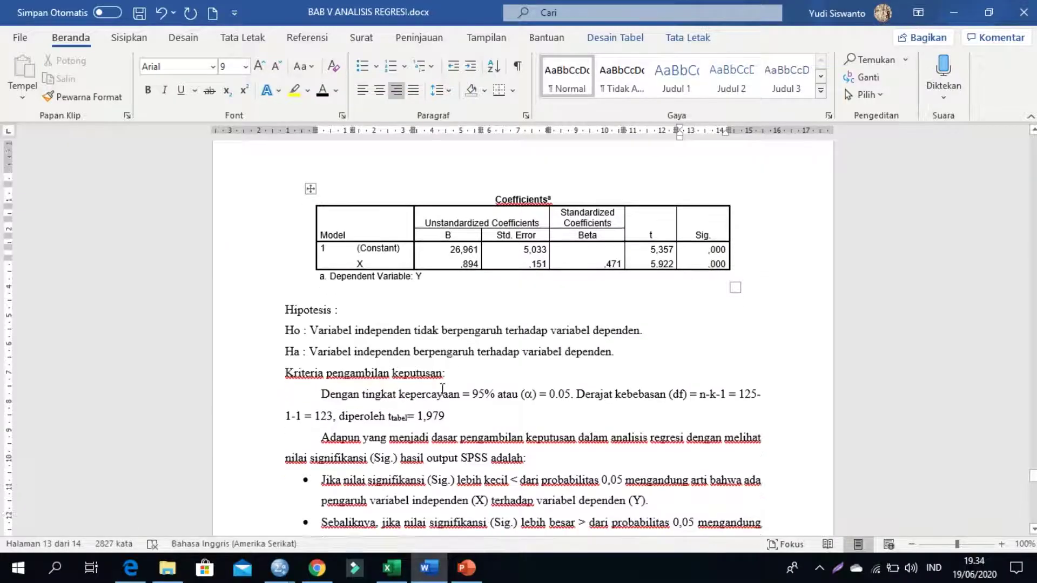
{"action": "scroll", "coordinate": [442, 388], "scroll_direction": "down", "scroll_amount": 5}
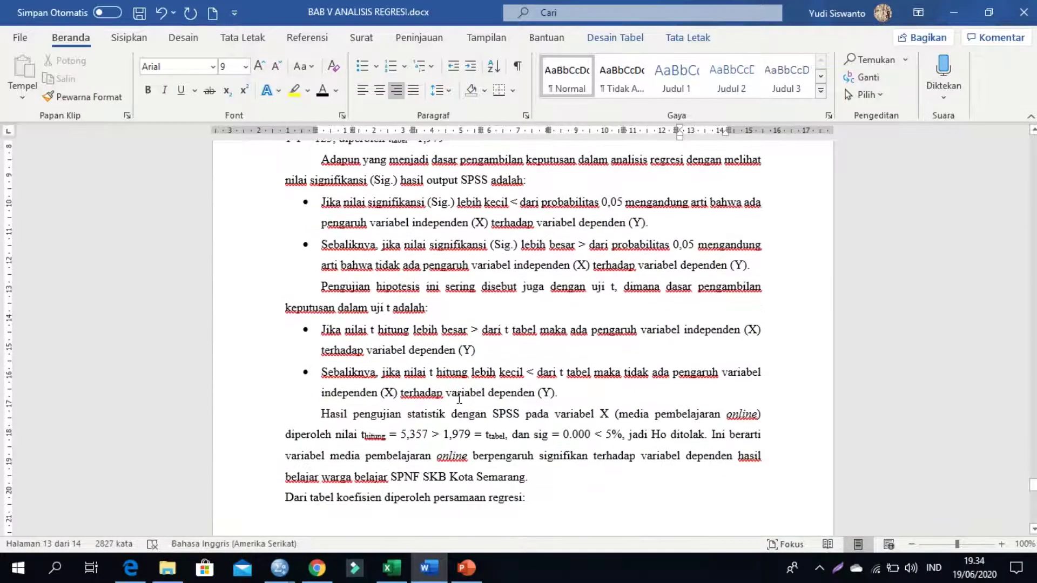
- Compare the t and Sig. values for X in the Coefficients table with the decision criteria and the concluding paragraph
{"action": "scroll", "coordinate": [508, 324], "scroll_direction": "down", "scroll_amount": 3}
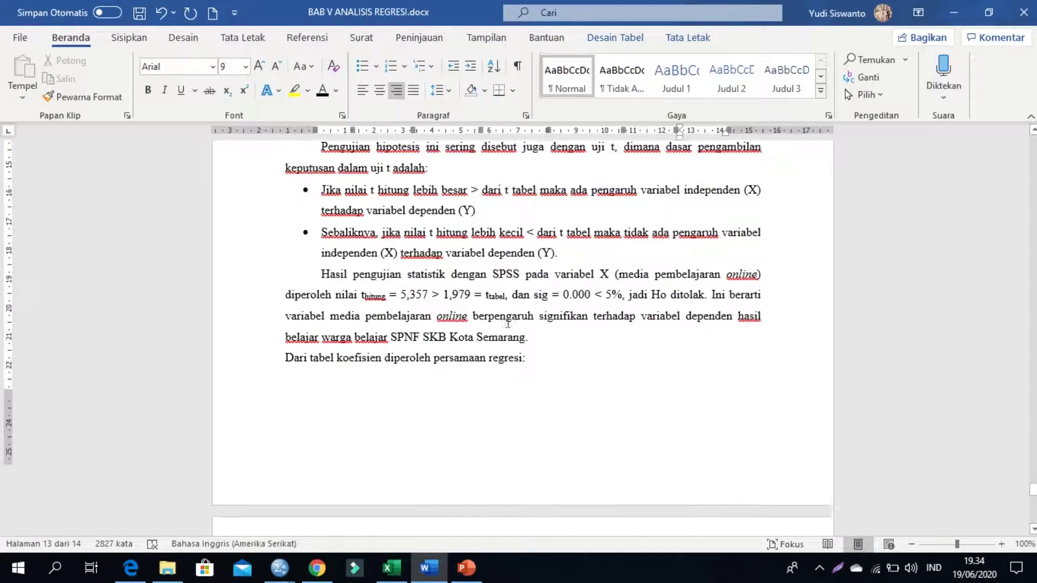
{"action": "scroll", "coordinate": [507, 324], "scroll_direction": "down", "scroll_amount": 3}
{"action": "scroll", "coordinate": [528, 317], "scroll_direction": "up", "scroll_amount": 9}
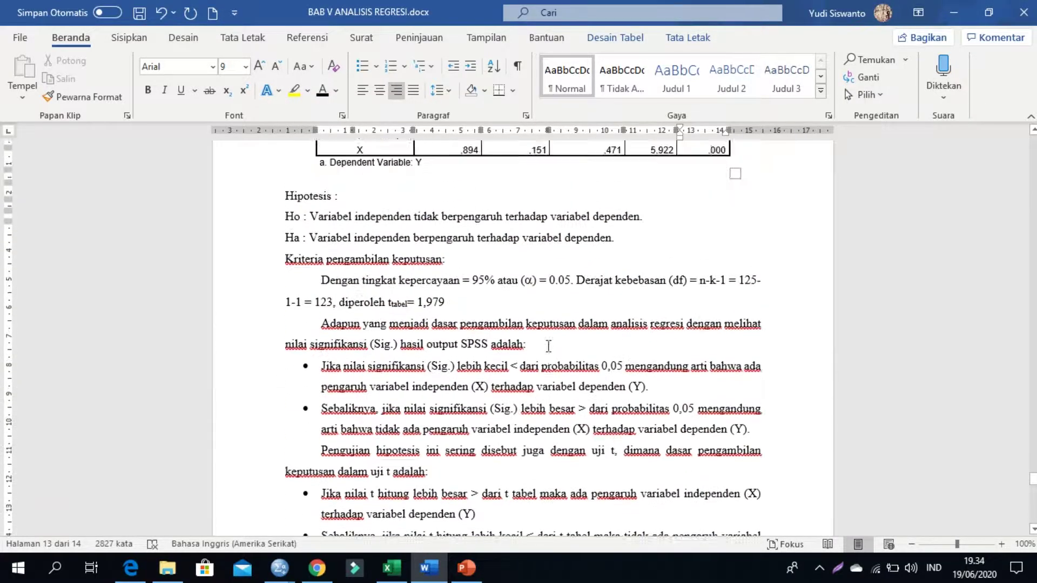
{"action": "scroll", "coordinate": [548, 345], "scroll_direction": "up", "scroll_amount": 2}
{"action": "left_click_drag", "start_coordinate": [702, 240], "coordinate": [725, 244]}
{"action": "left_click", "coordinate": [723, 244]}
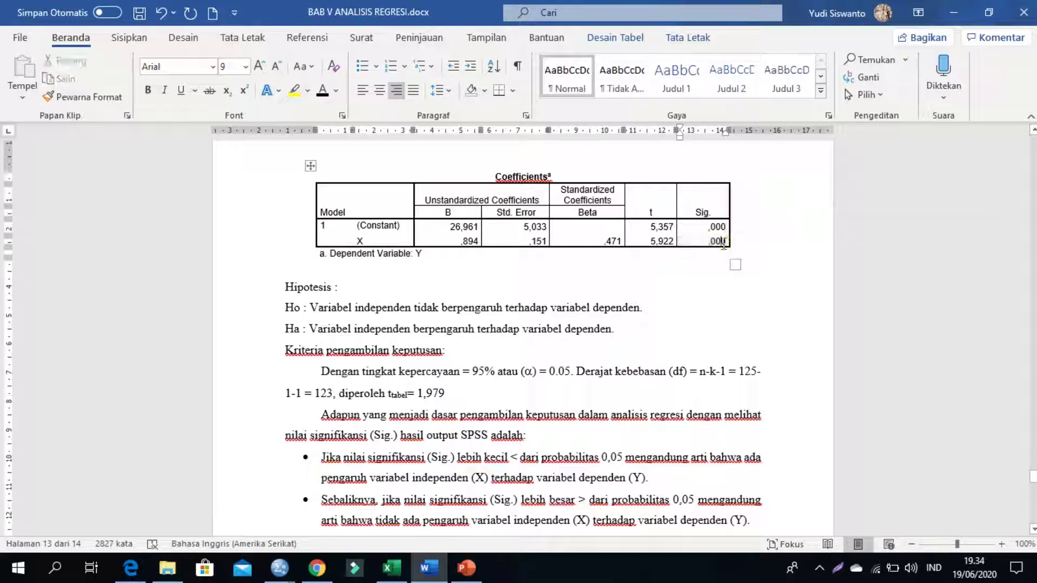
{"action": "left_click", "coordinate": [658, 240]}
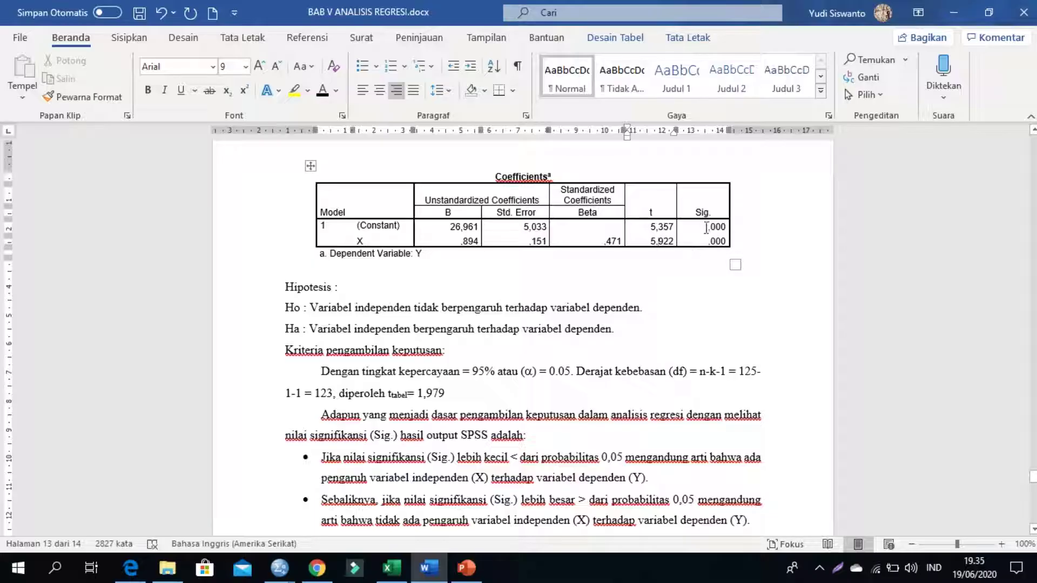
{"action": "left_click", "coordinate": [665, 241]}
{"action": "mouse_move", "coordinate": [649, 242]}
{"action": "left_mouse_down"}
{"action": "mouse_move", "coordinate": [668, 248]}
{"action": "mouse_move", "coordinate": [660, 251]}
{"action": "left_mouse_up"}
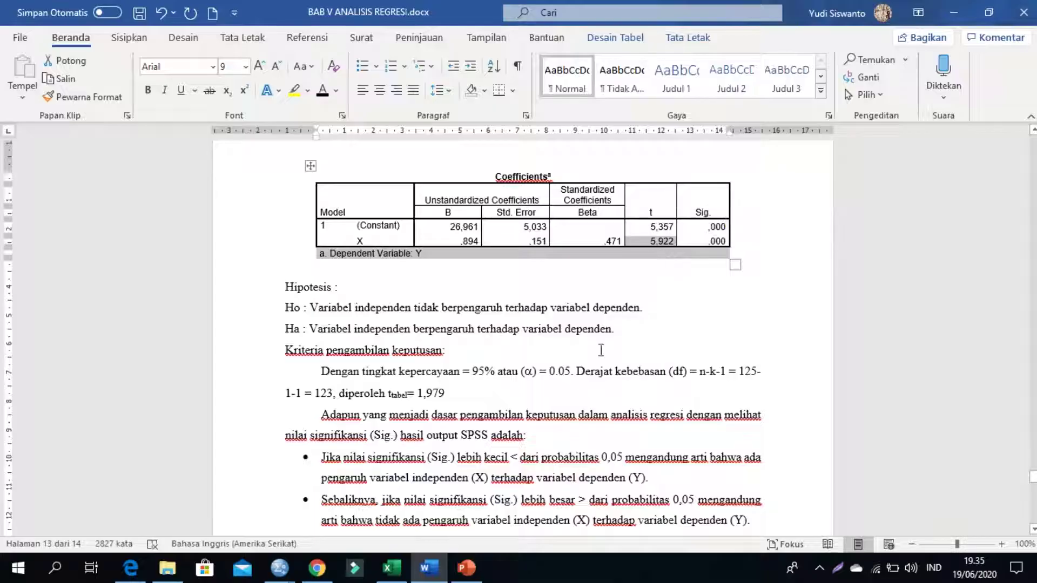
{"action": "left_click", "coordinate": [599, 352]}
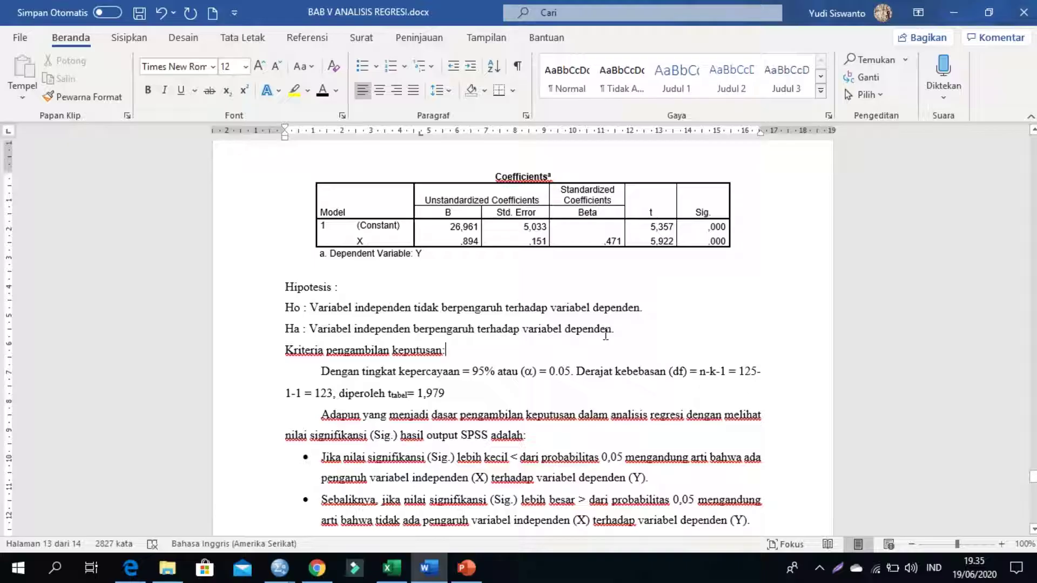
{"action": "scroll", "coordinate": [621, 334], "scroll_direction": "down", "scroll_amount": 3}
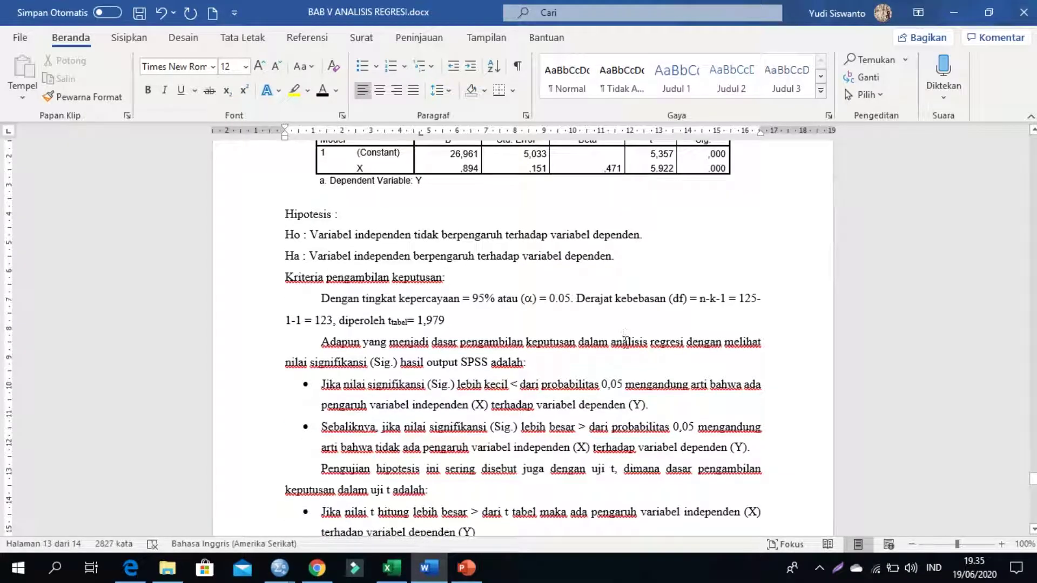
{"action": "scroll", "coordinate": [600, 371], "scroll_direction": "down", "scroll_amount": 5}
{"action": "scroll", "coordinate": [551, 378], "scroll_direction": "up", "scroll_amount": 3}
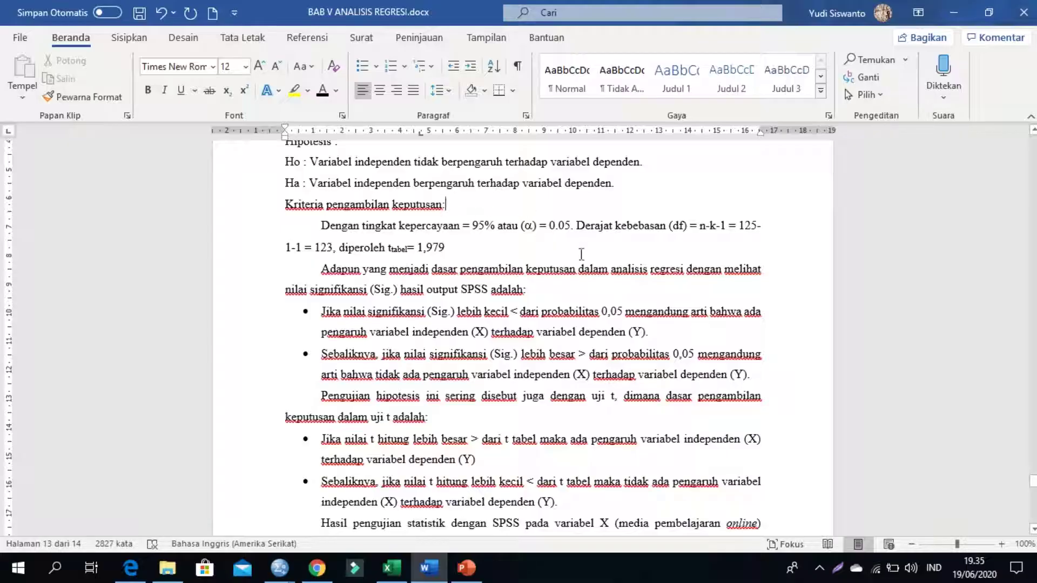
- Switch to the Excel workbook and select cell I110 below the F tabel value on the Regresi Sederhana sheet
{"action": "left_click", "coordinate": [391, 568]}
{"action": "left_click", "coordinate": [432, 355]}
{"action": "left_click", "coordinate": [479, 335]}
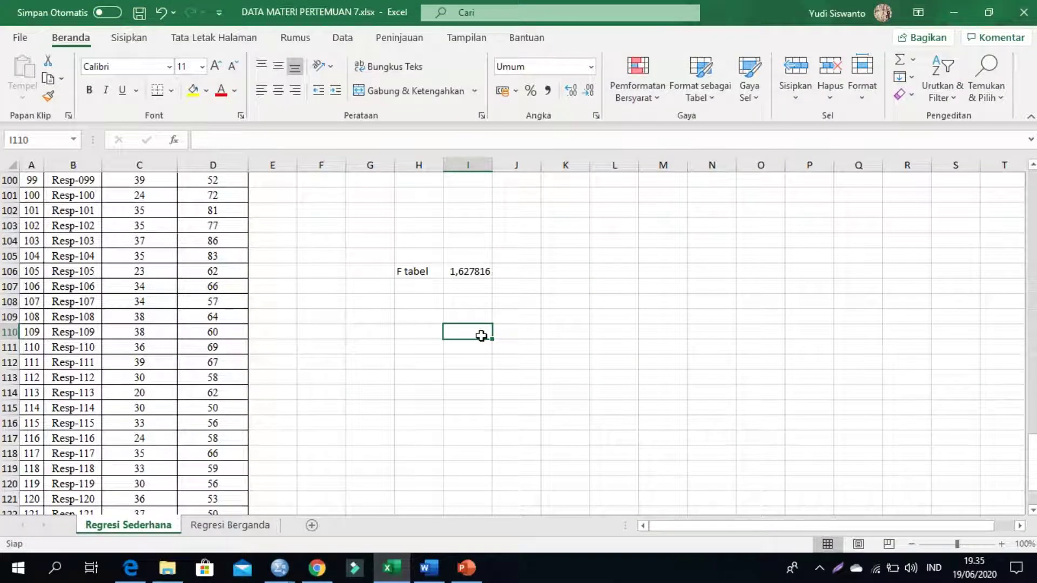
{"action": "type", "text": "="}
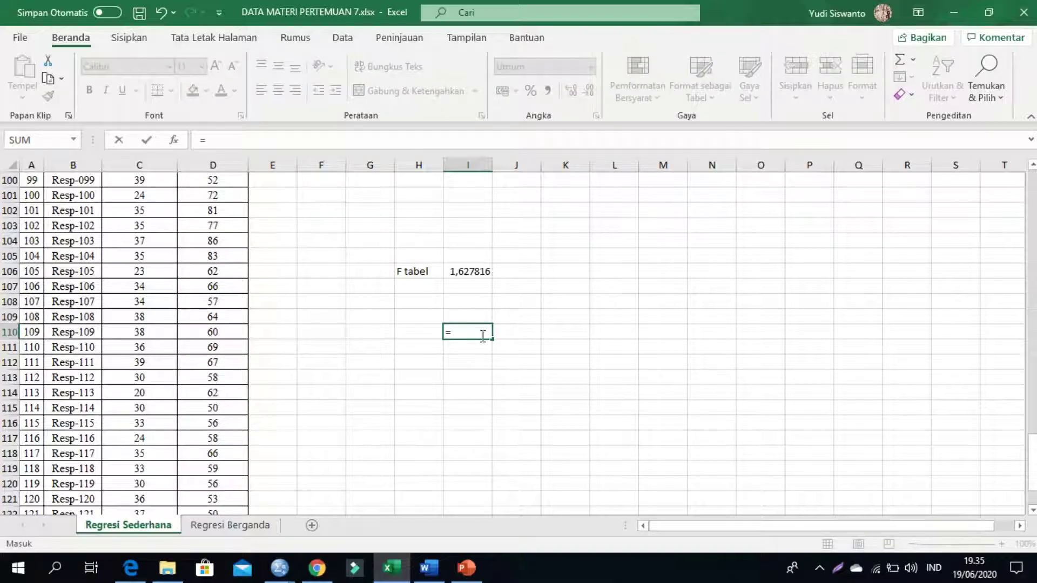
{"action": "left_click", "coordinate": [430, 330]}
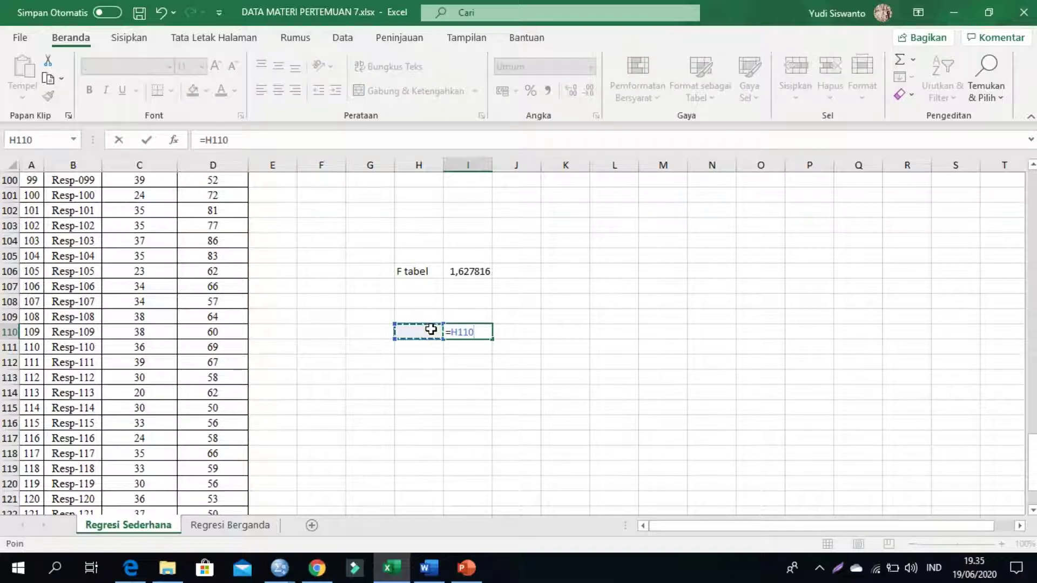
{"action": "key", "text": "BackSpace"}
{"action": "key", "text": "BackSpace"}
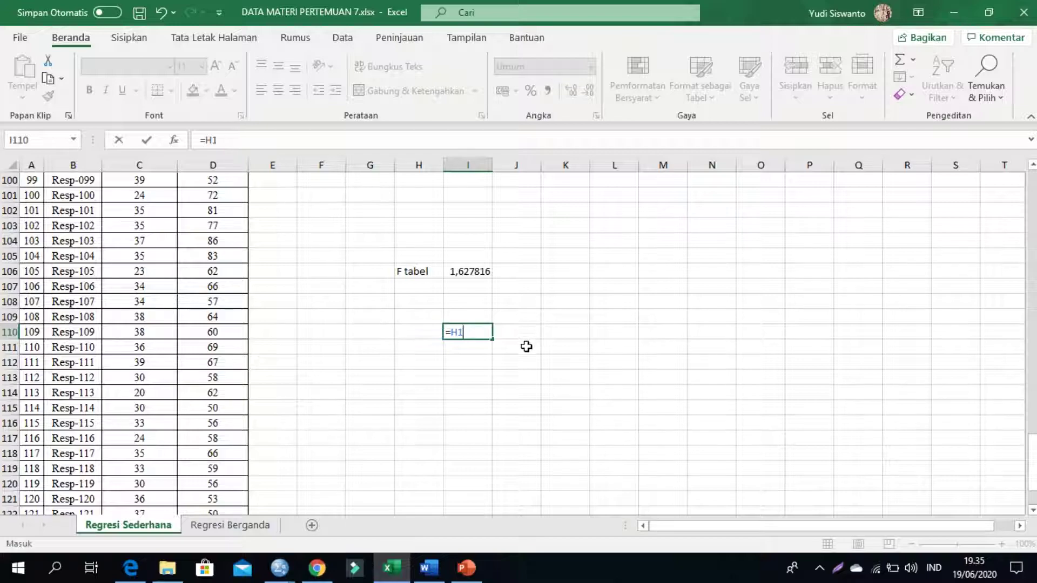
{"action": "key", "text": "BackSpace"}
{"action": "key", "text": "BackSpace"}
{"action": "key", "text": "BackSpace"}
- Label cell H110 as "T Tabel"
{"action": "left_click", "coordinate": [400, 331]}
{"action": "type", "text": "T"}
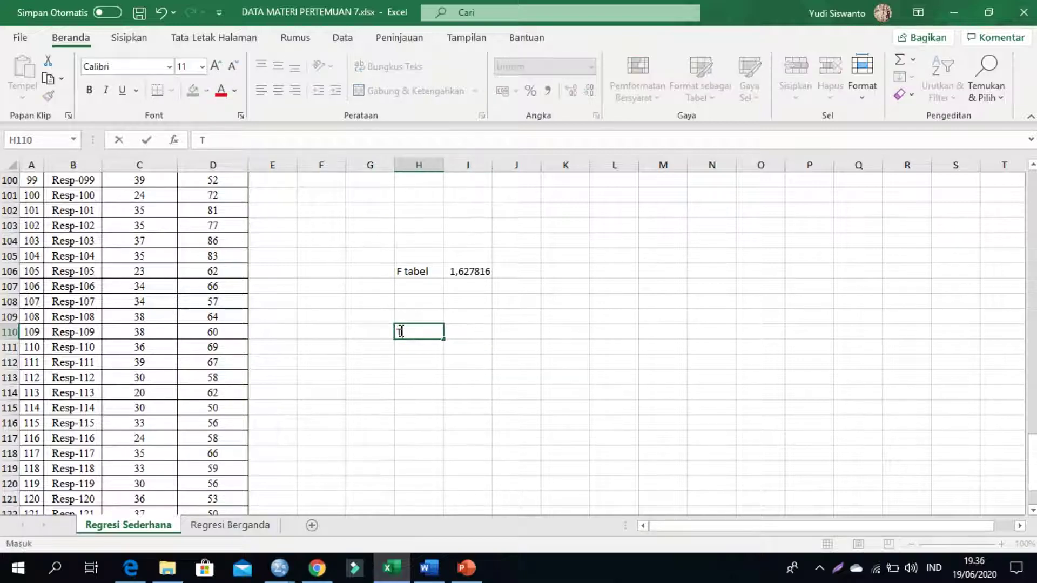
{"action": "type", "text": " Tabel"}
- Begin a TINV formula in cell I110 with 0,05 as the probability argument
{"action": "left_click", "coordinate": [474, 336]}
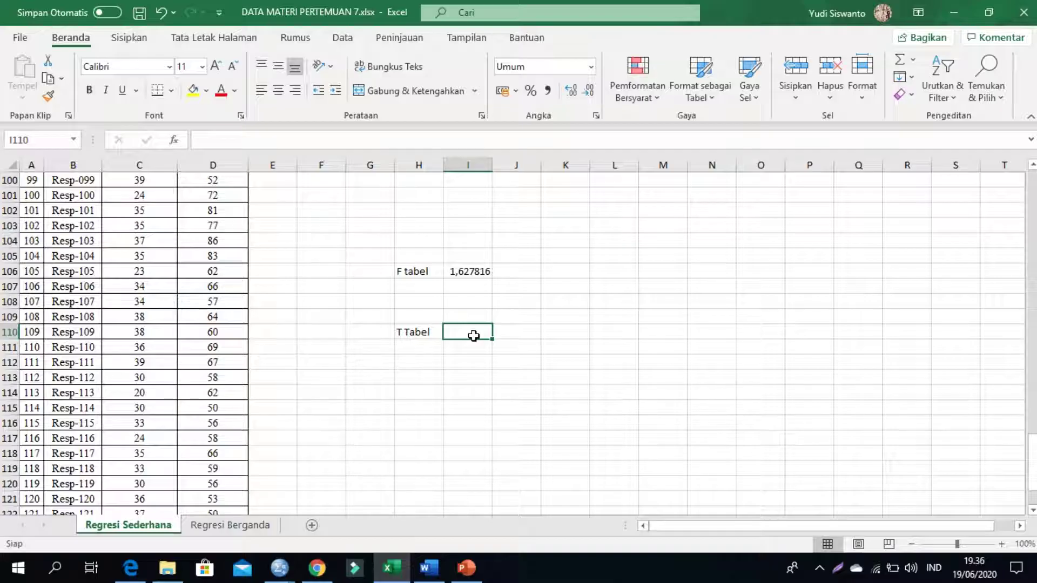
{"action": "type", "text": "="}
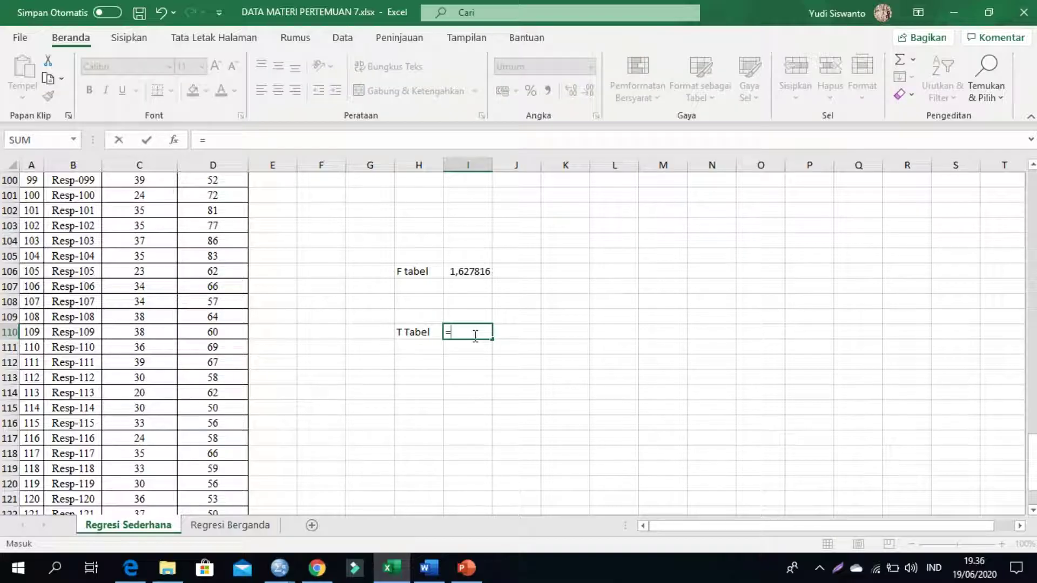
{"action": "type", "text": "TINV"}
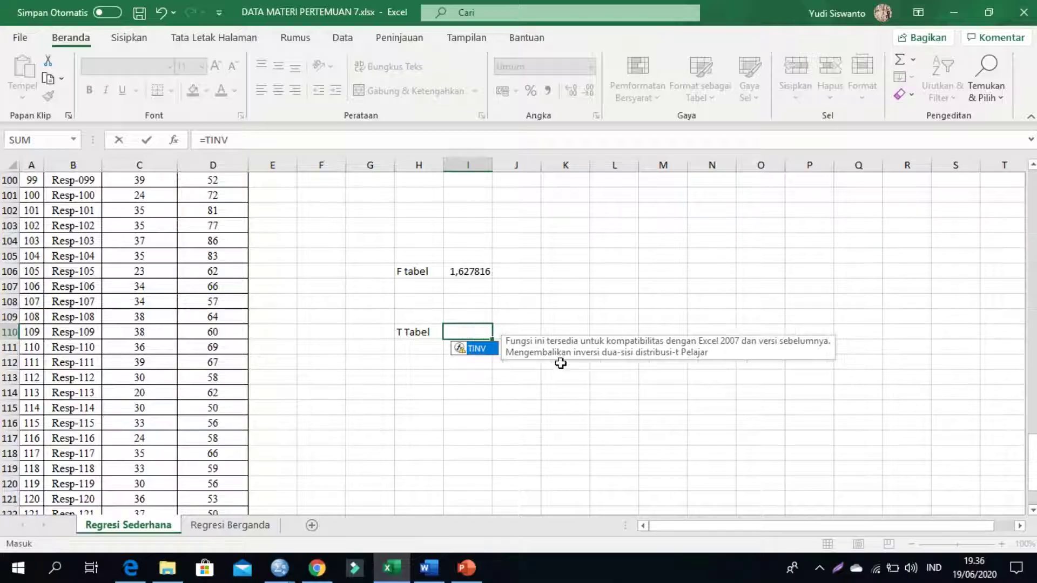
{"action": "scroll", "coordinate": [474, 335], "scroll_direction": "up", "scroll_amount": 1}
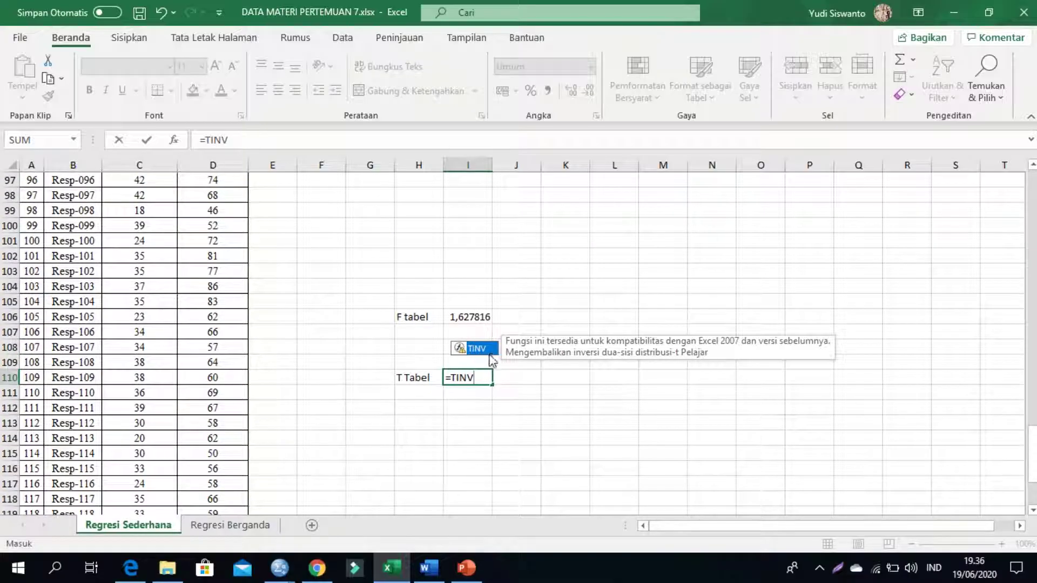
{"action": "double_click", "coordinate": [483, 349]}
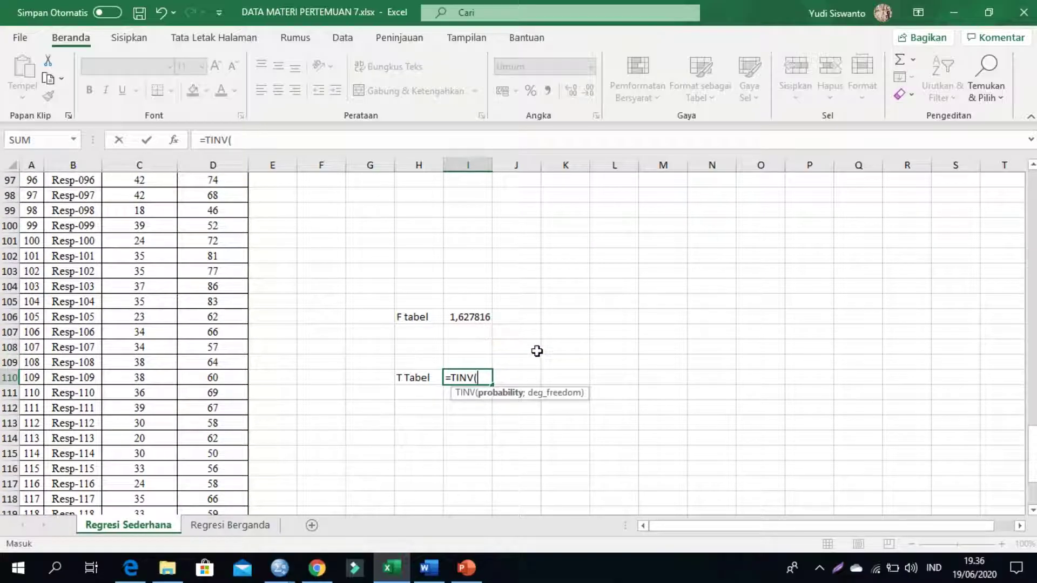
{"action": "type", "text": "0,05"}
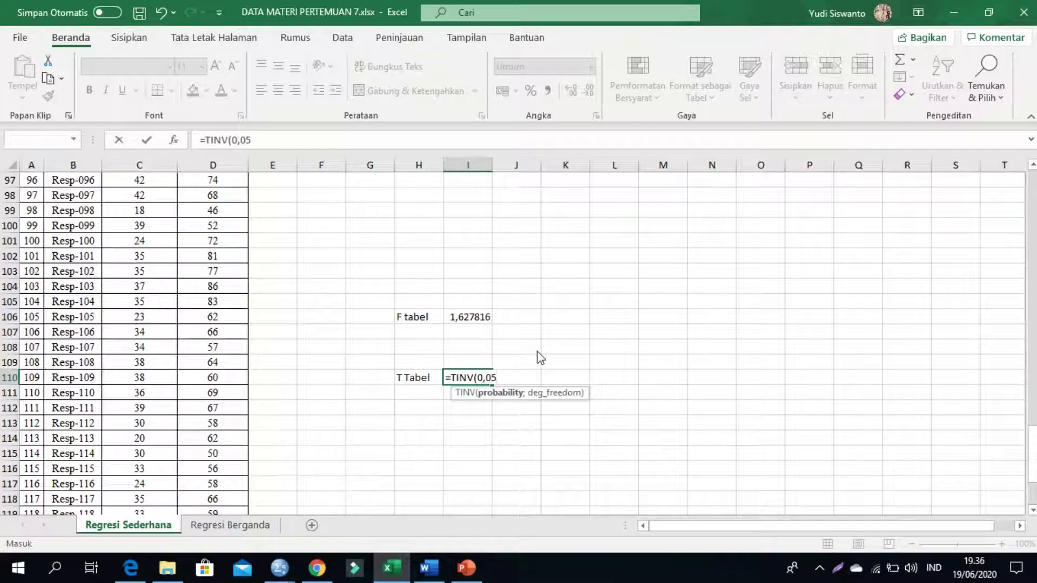
{"action": "key", "text": "Return"}
{"action": "left_click", "coordinate": [674, 264]}
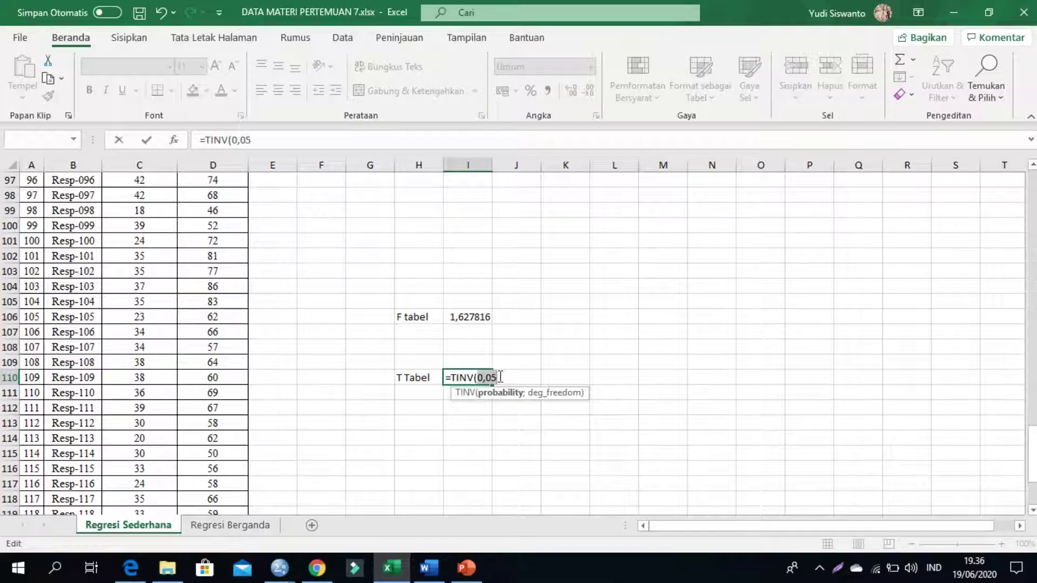
{"action": "type", "text": ";"}
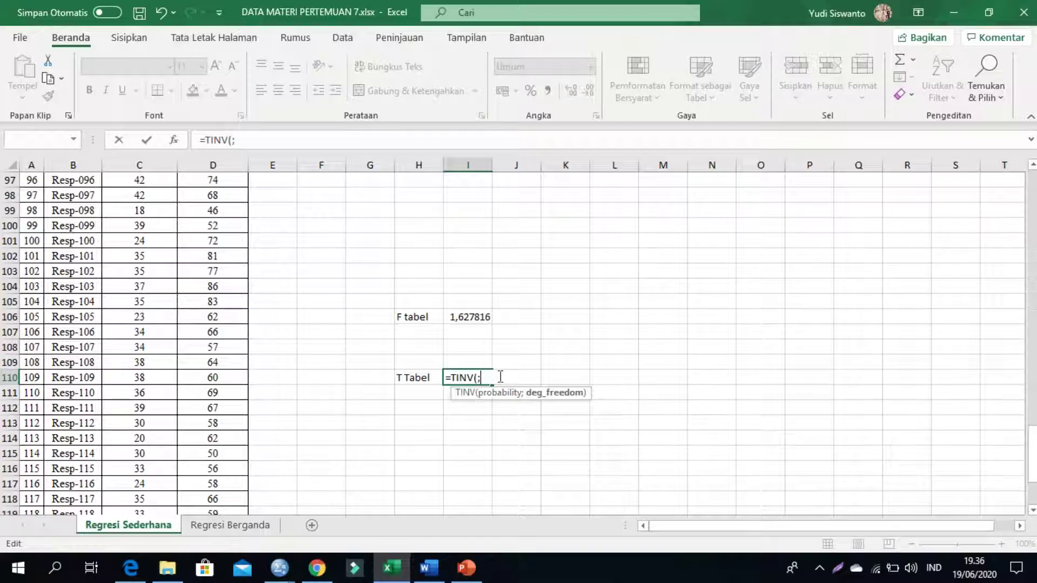
{"action": "key", "text": "BackSpace"}
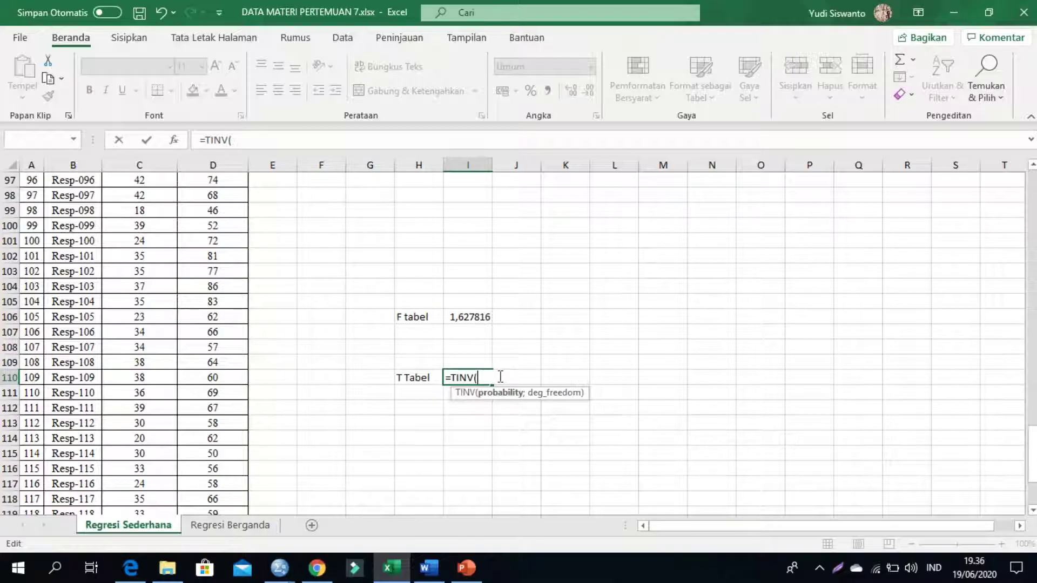
{"action": "type", "text": "0,05;"}
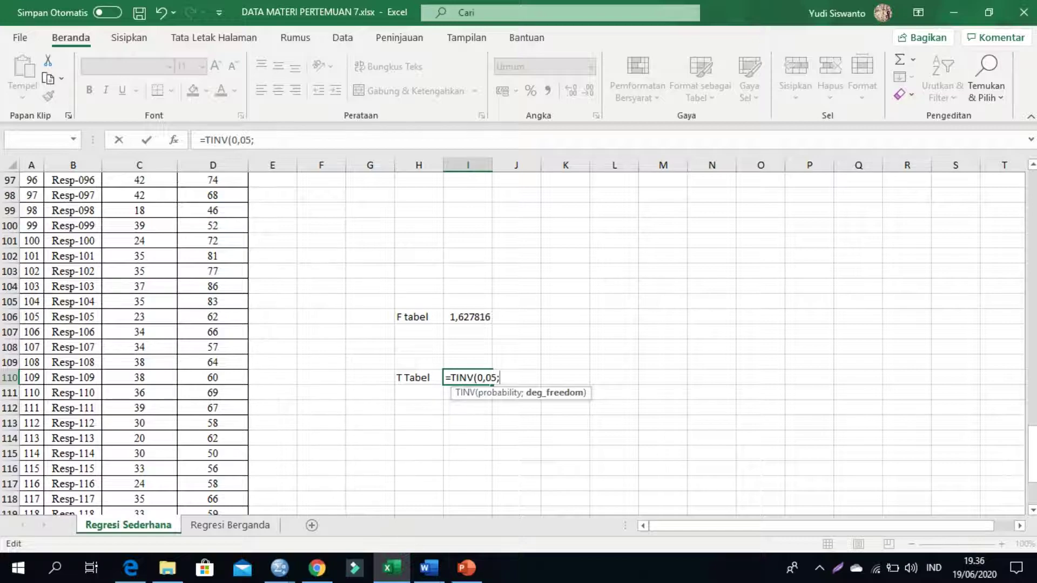
- Look up the degrees of freedom in the Word report and complete the T Tabel formula in Excel with 123
{"action": "left_click", "coordinate": [428, 568]}
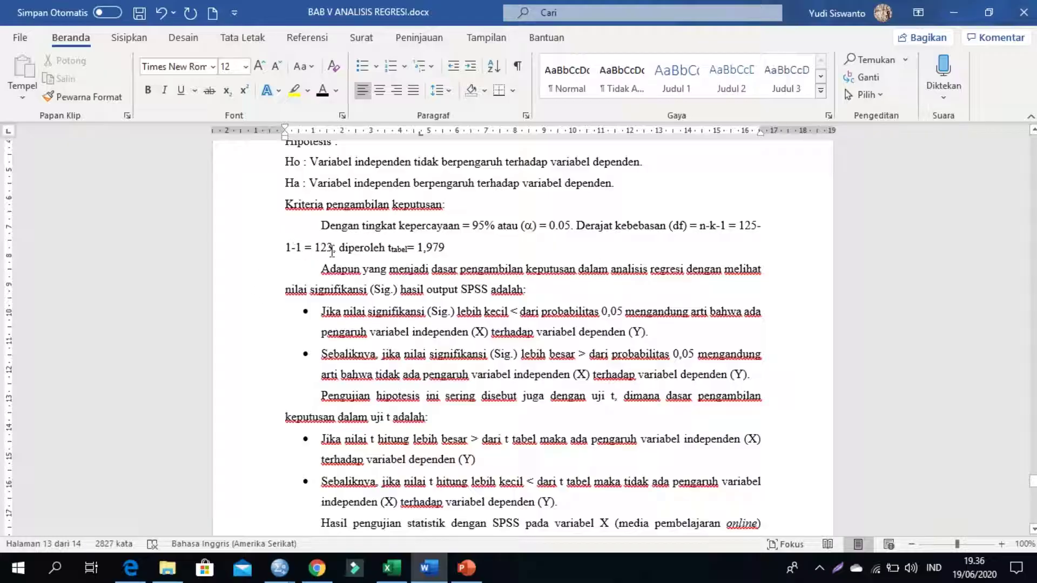
{"action": "left_click", "coordinate": [392, 567]}
{"action": "type", "text": "123"}
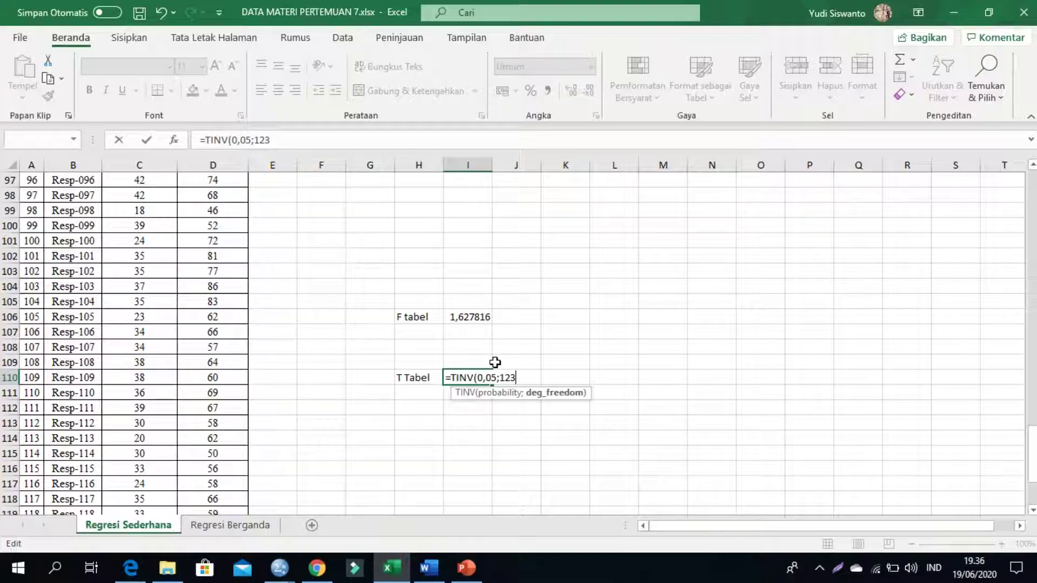
{"action": "key", "text": "Return"}
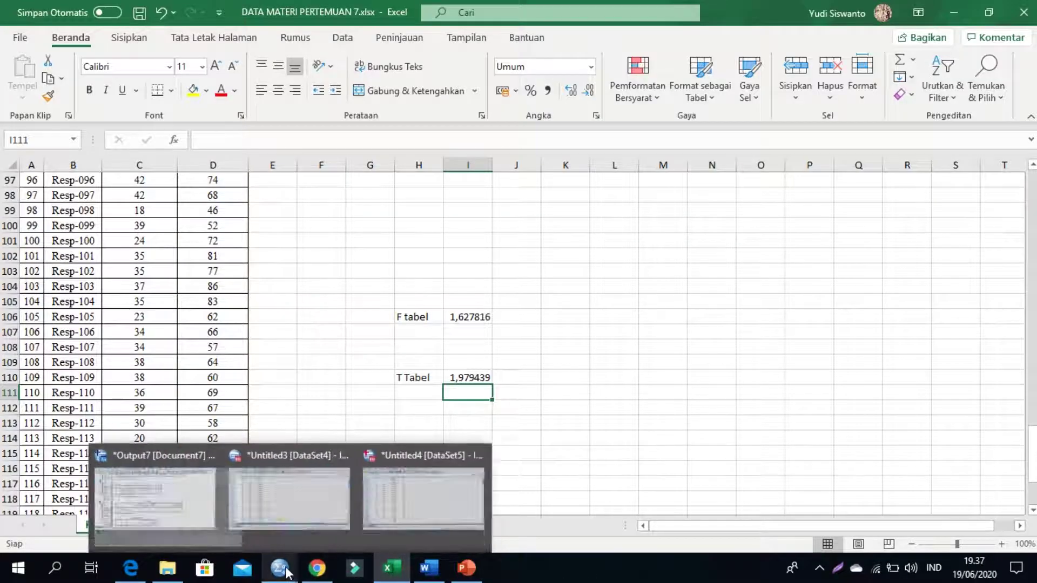
- Switch back to the Word report and check the t table value against the Coefficients table, decision criteria and hypothesis conclusion
{"action": "left_click", "coordinate": [428, 568]}
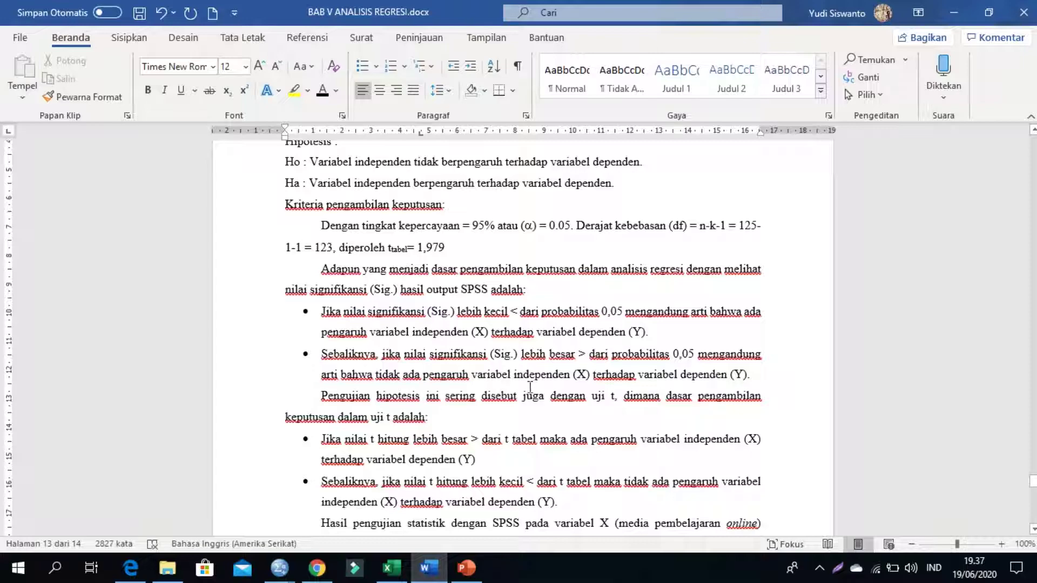
{"action": "scroll", "coordinate": [531, 387], "scroll_direction": "up", "scroll_amount": 2}
{"action": "scroll", "coordinate": [531, 387], "scroll_direction": "up", "scroll_amount": 1}
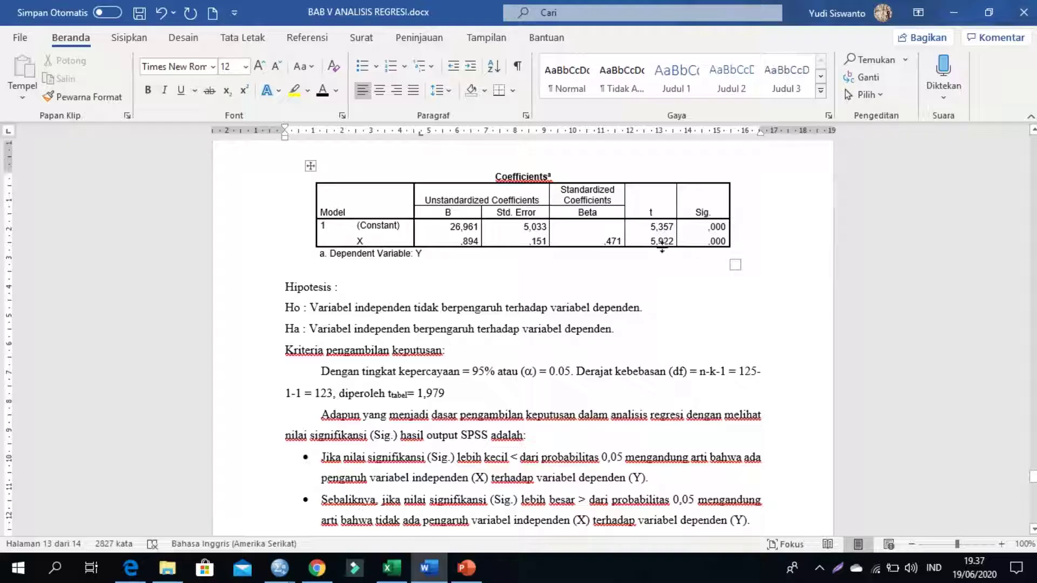
{"action": "left_click", "coordinate": [464, 400]}
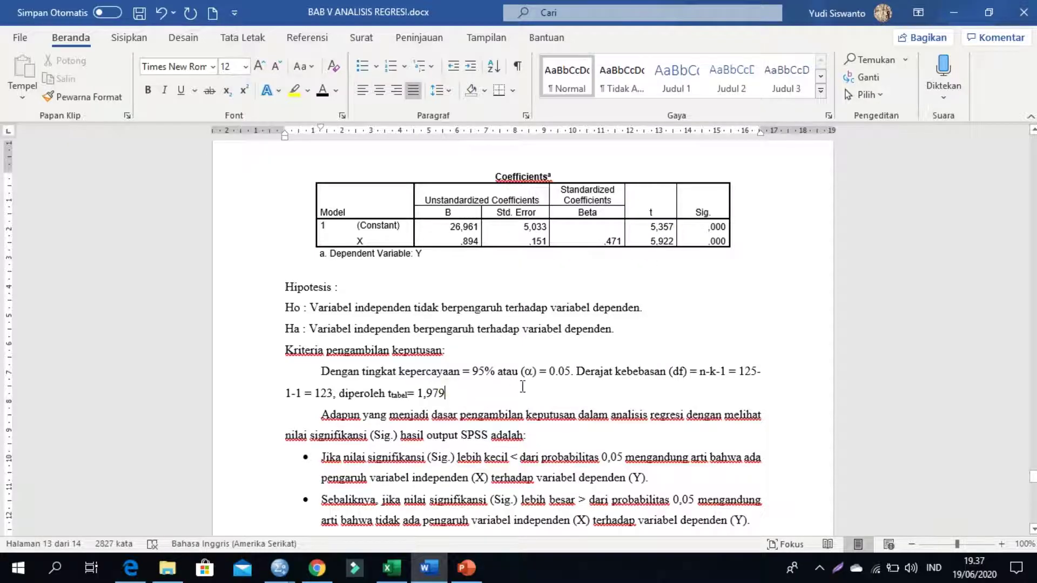
{"action": "scroll", "coordinate": [521, 388], "scroll_direction": "down", "scroll_amount": 2}
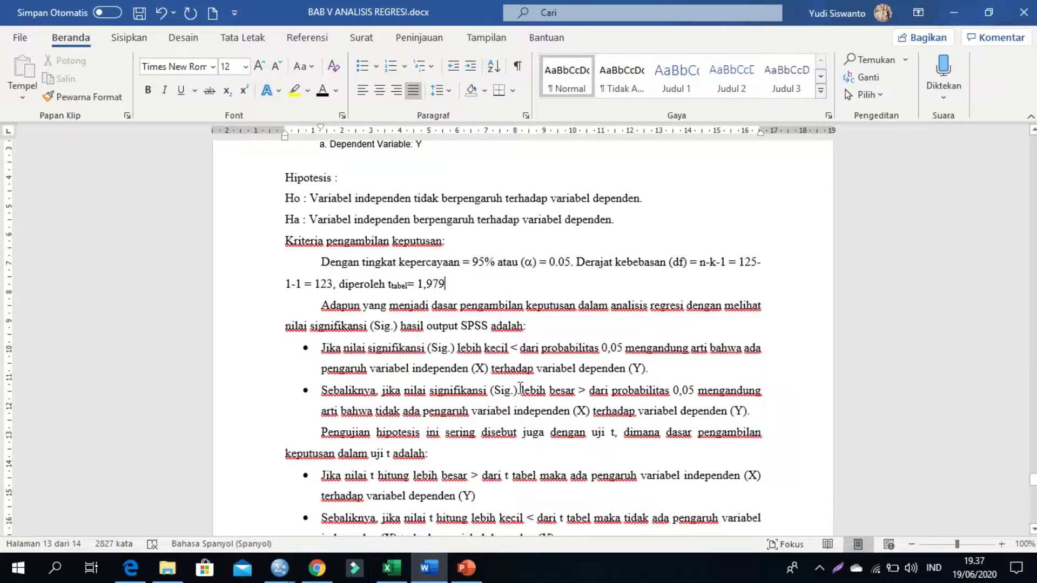
{"action": "scroll", "coordinate": [526, 384], "scroll_direction": "up", "scroll_amount": 2}
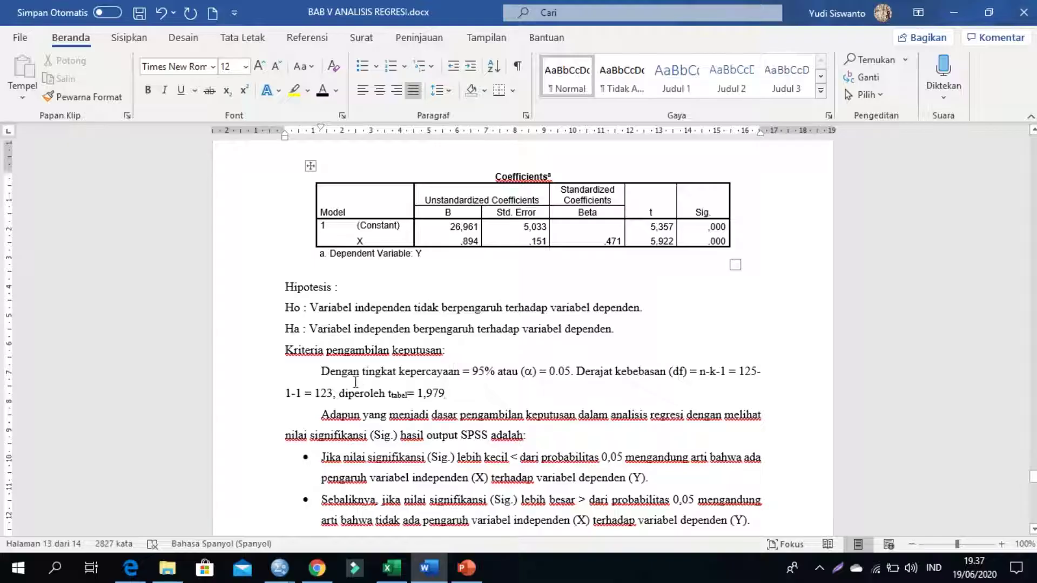
{"action": "scroll", "coordinate": [435, 395], "scroll_direction": "down", "scroll_amount": 1}
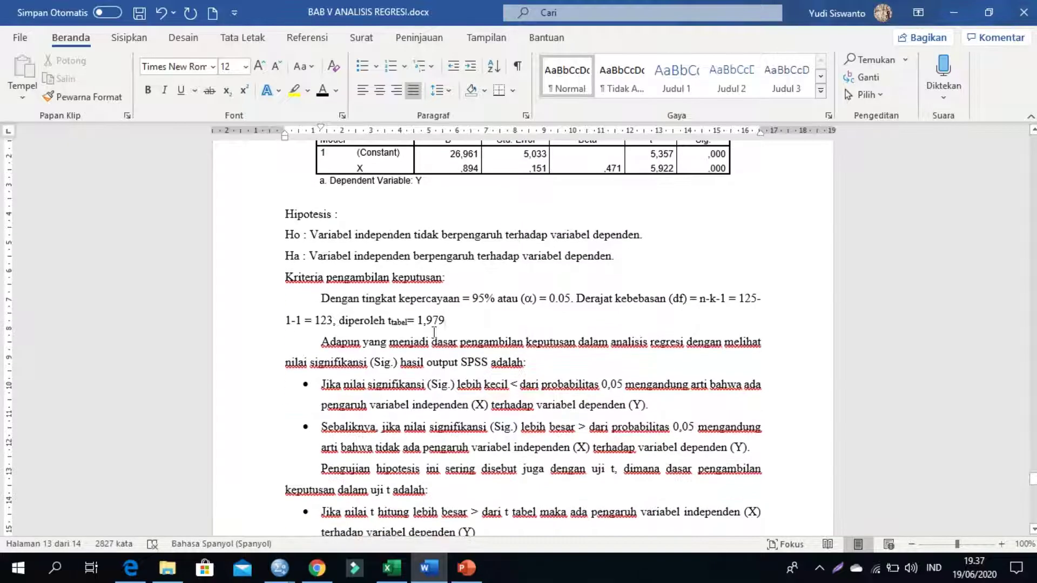
{"action": "scroll", "coordinate": [621, 310], "scroll_direction": "down", "scroll_amount": 3}
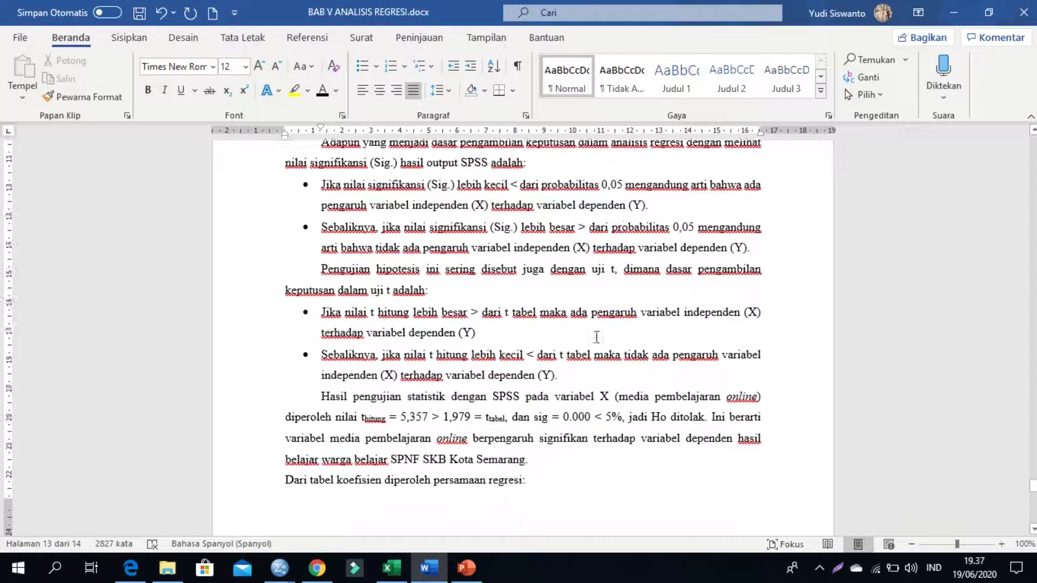
{"action": "scroll", "coordinate": [596, 337], "scroll_direction": "down", "scroll_amount": 1}
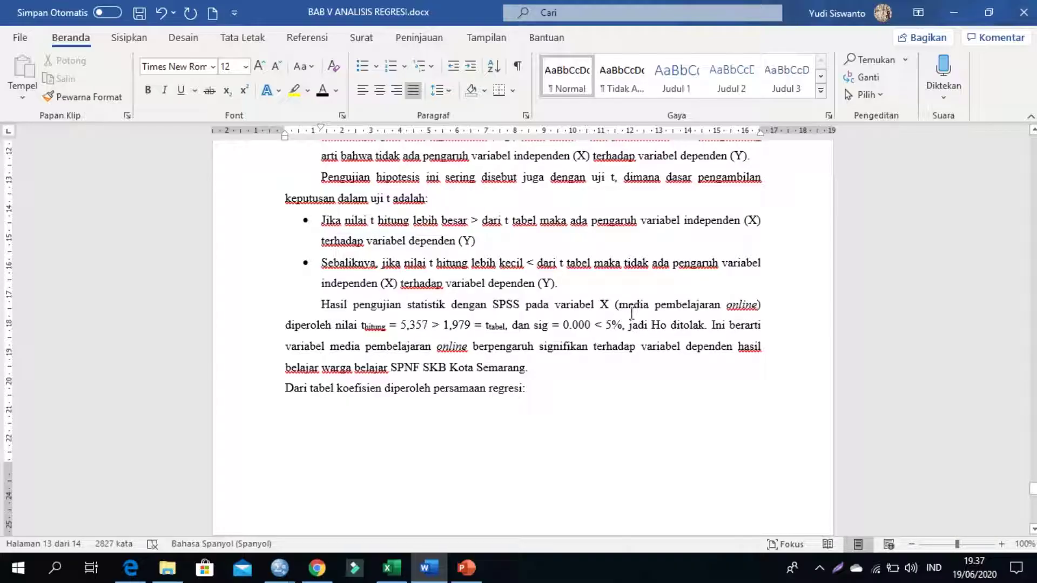
{"action": "scroll", "coordinate": [639, 310], "scroll_direction": "up", "scroll_amount": 4}
{"action": "scroll", "coordinate": [648, 311], "scroll_direction": "up", "scroll_amount": 1}
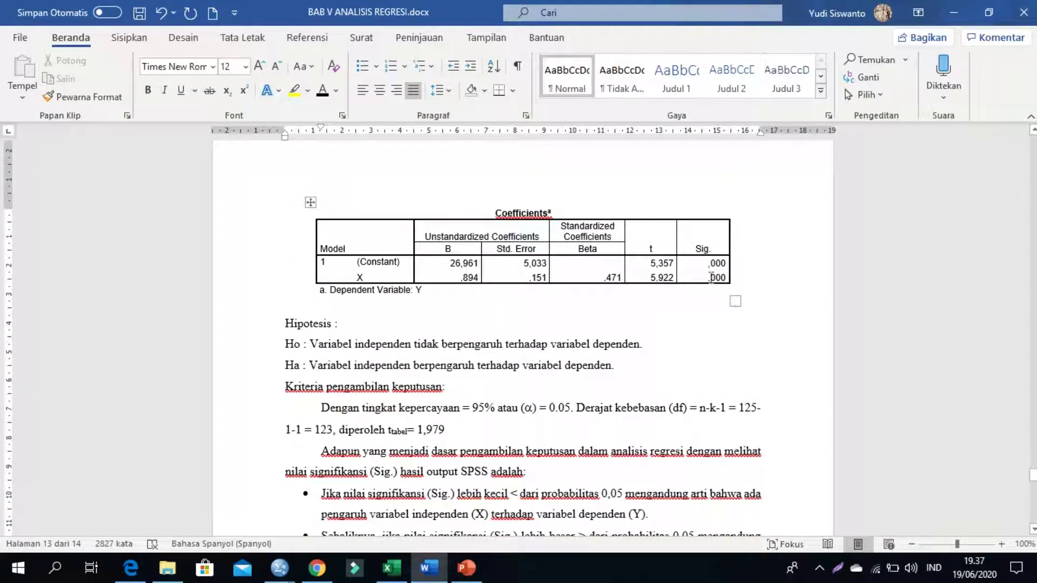
- Compare the t and Sig. values for X in the Coefficients table with the report's hypothesis conclusion, and find the Koefisien Determinasi (R2) section
{"action": "left_click", "coordinate": [649, 278]}
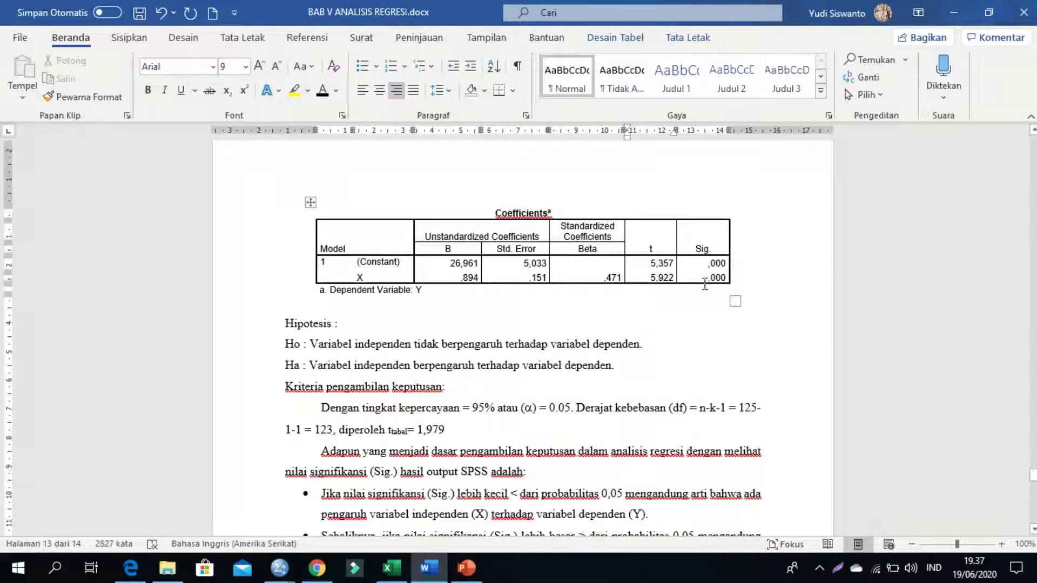
{"action": "scroll", "coordinate": [704, 284], "scroll_direction": "down", "scroll_amount": 12}
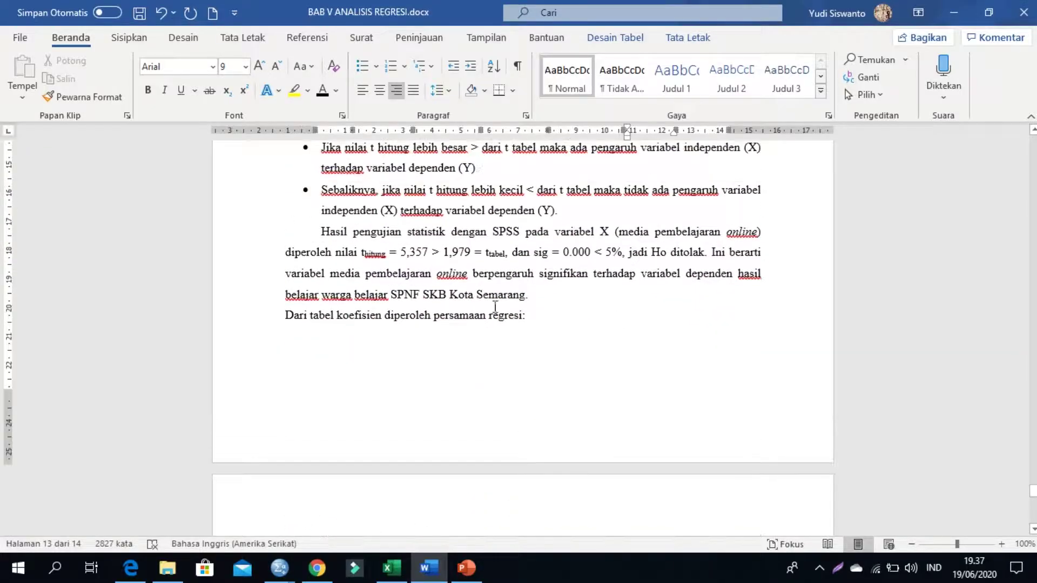
{"action": "left_click", "coordinate": [497, 308]}
{"action": "scroll", "coordinate": [495, 286], "scroll_direction": "down", "scroll_amount": 5}
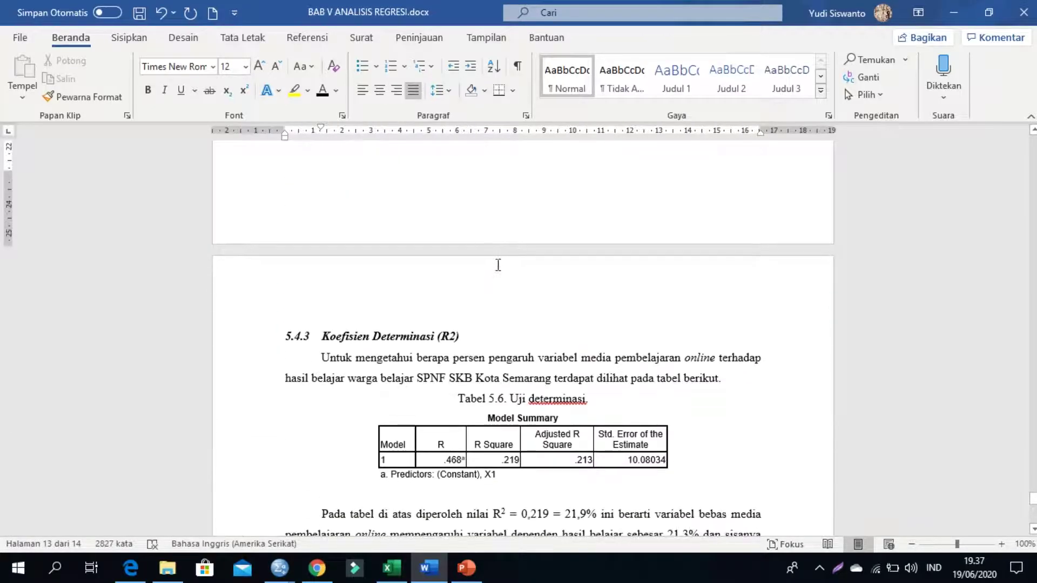
{"action": "scroll", "coordinate": [497, 265], "scroll_direction": "up", "scroll_amount": 3}
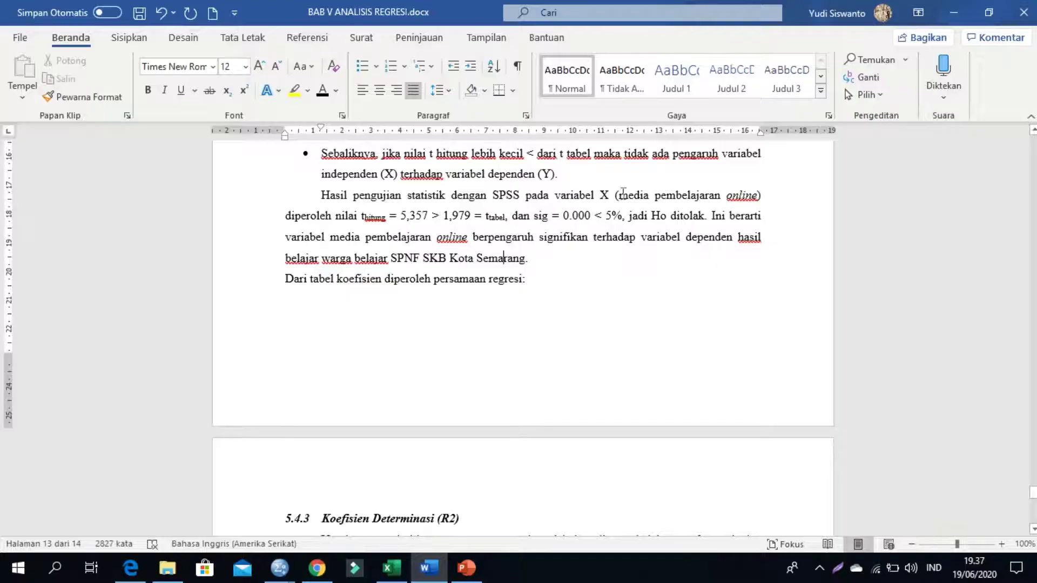
{"action": "scroll", "coordinate": [562, 268], "scroll_direction": "down", "scroll_amount": 2}
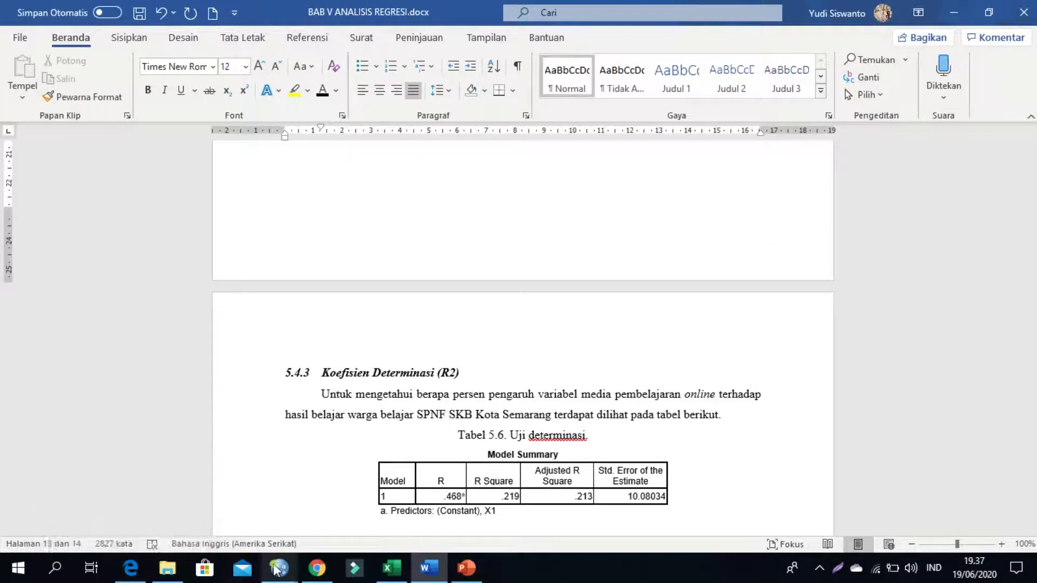
- Switch to the SPSS output viewer and examine the latest regression's Model Summary and ANOVA tables
{"action": "mouse_move", "coordinate": [278, 568]}
{"action": "left_click", "coordinate": [143, 525]}
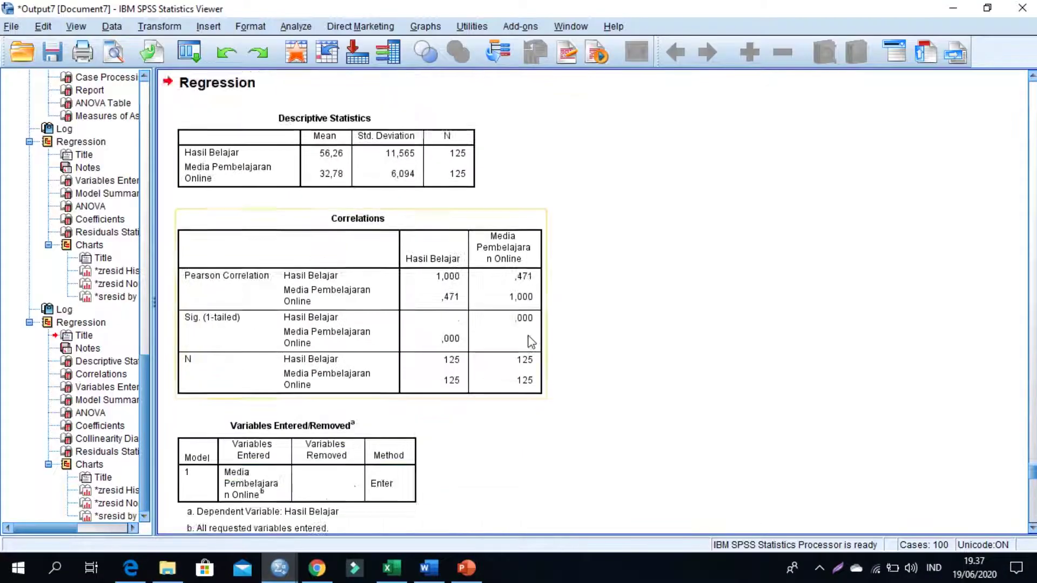
{"action": "scroll", "coordinate": [537, 342], "scroll_direction": "up", "scroll_amount": 10}
{"action": "scroll", "coordinate": [543, 342], "scroll_direction": "down", "scroll_amount": 8}
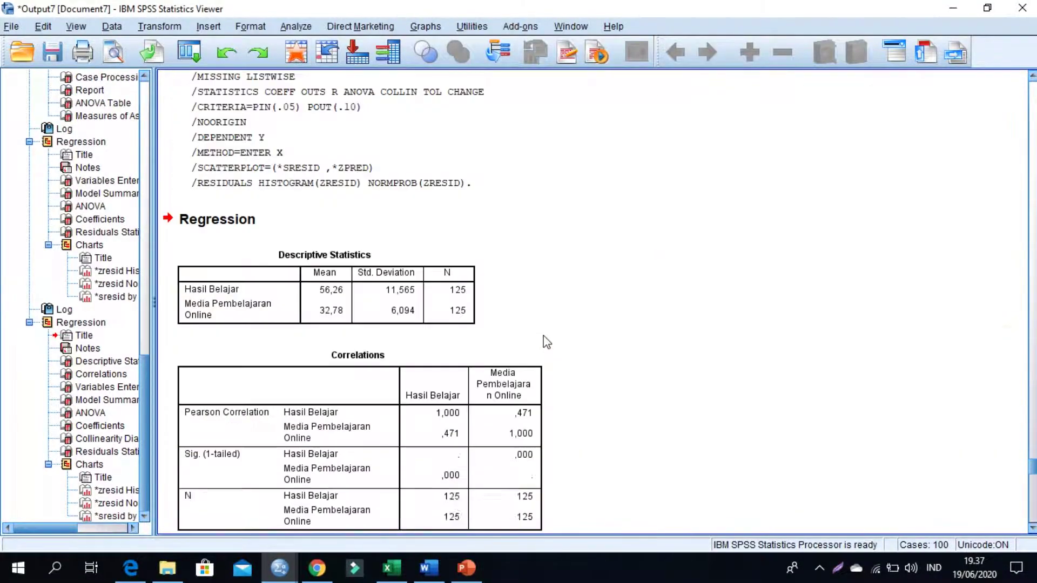
{"action": "scroll", "coordinate": [545, 342], "scroll_direction": "down", "scroll_amount": 8}
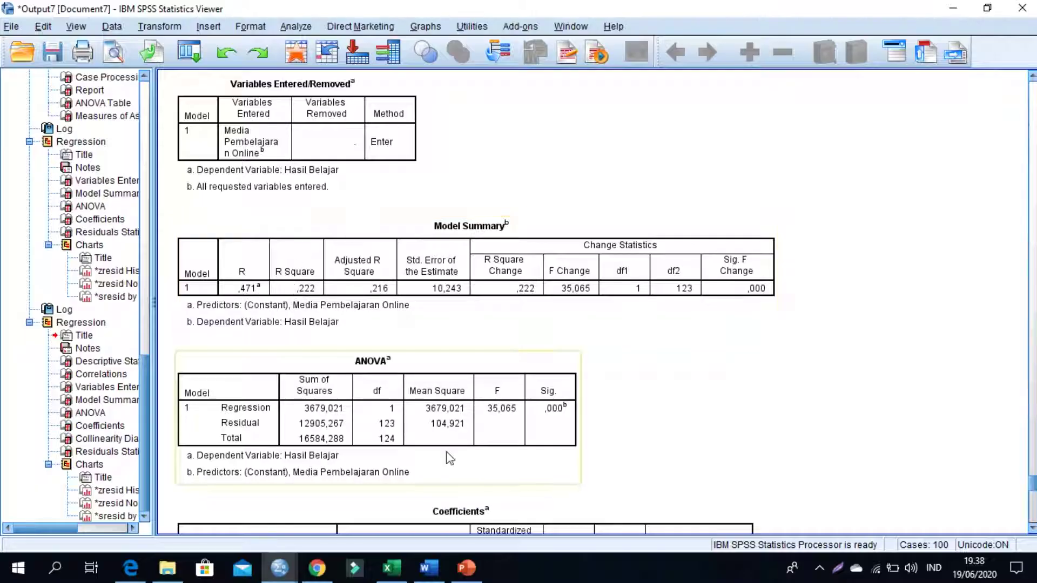
- Return to the Word report and read the R Square interpretation in section 5.4.3 and the Kesimpulan section
{"action": "left_click", "coordinate": [438, 569]}
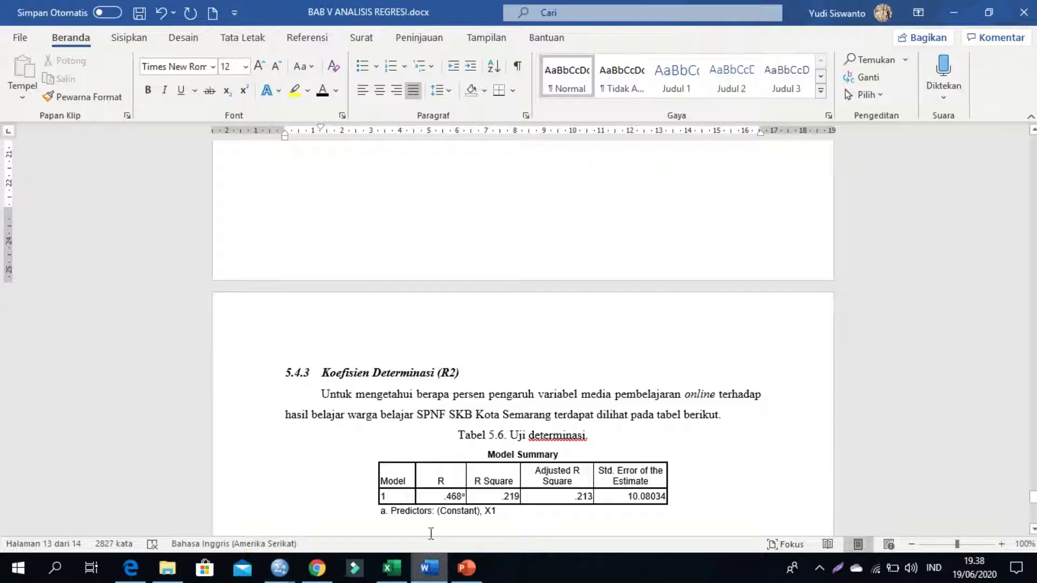
{"action": "scroll", "coordinate": [501, 381], "scroll_direction": "down", "scroll_amount": 1}
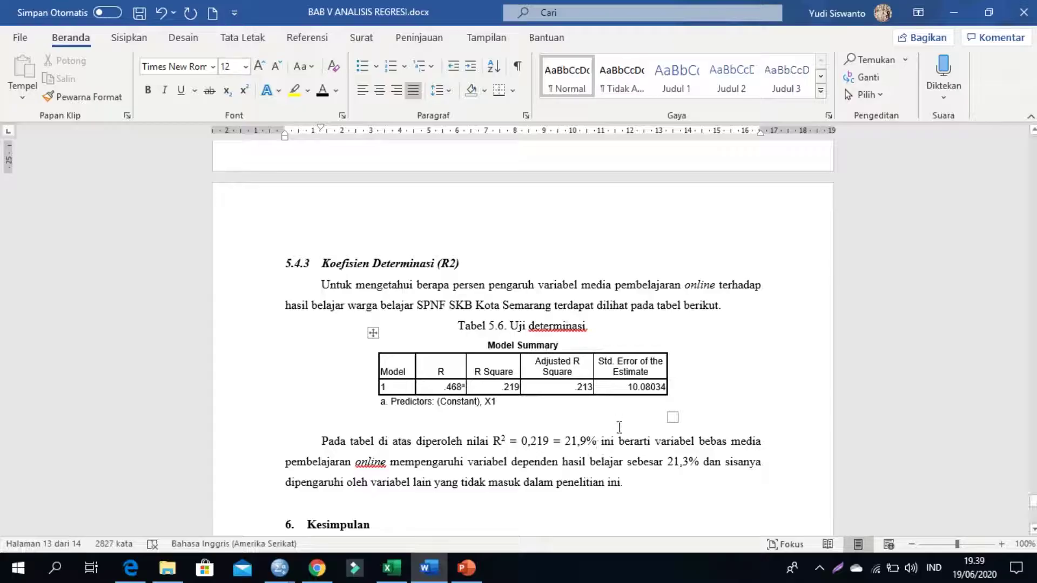
{"action": "scroll", "coordinate": [607, 426], "scroll_direction": "down", "scroll_amount": 2}
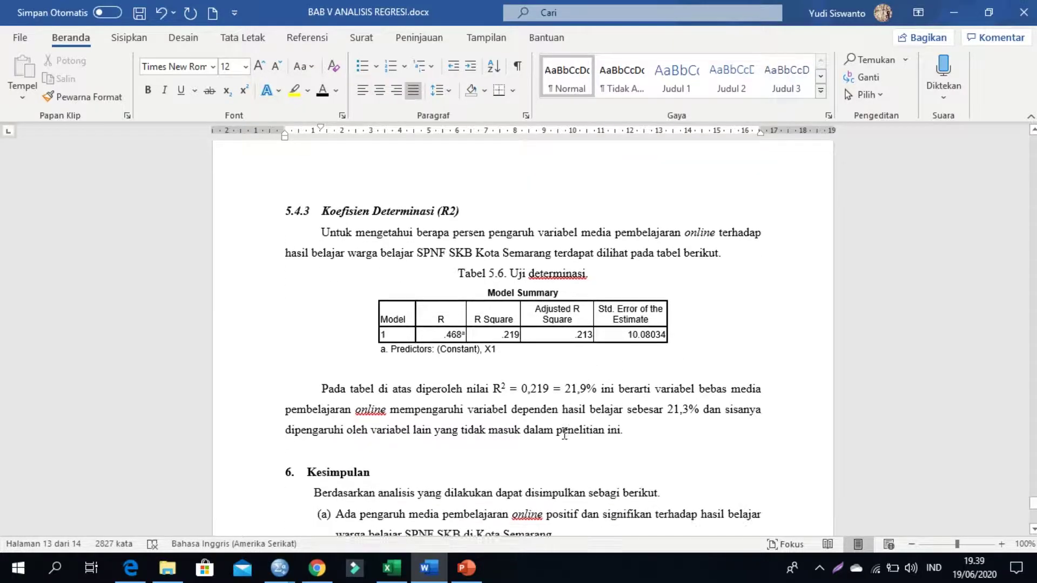
{"action": "scroll", "coordinate": [474, 387], "scroll_direction": "down", "scroll_amount": 2}
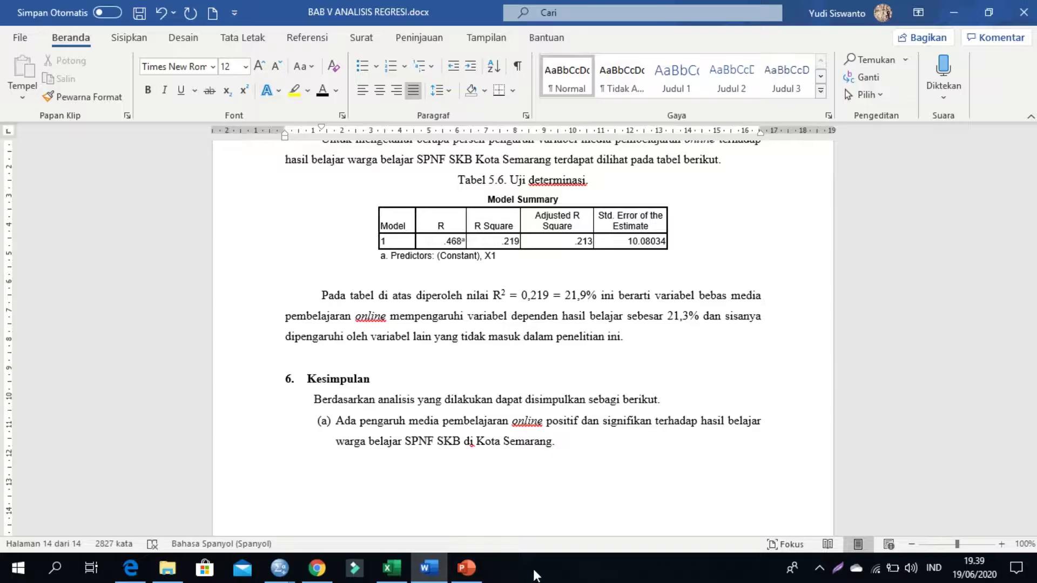
{"action": "left_click", "coordinate": [536, 576]}
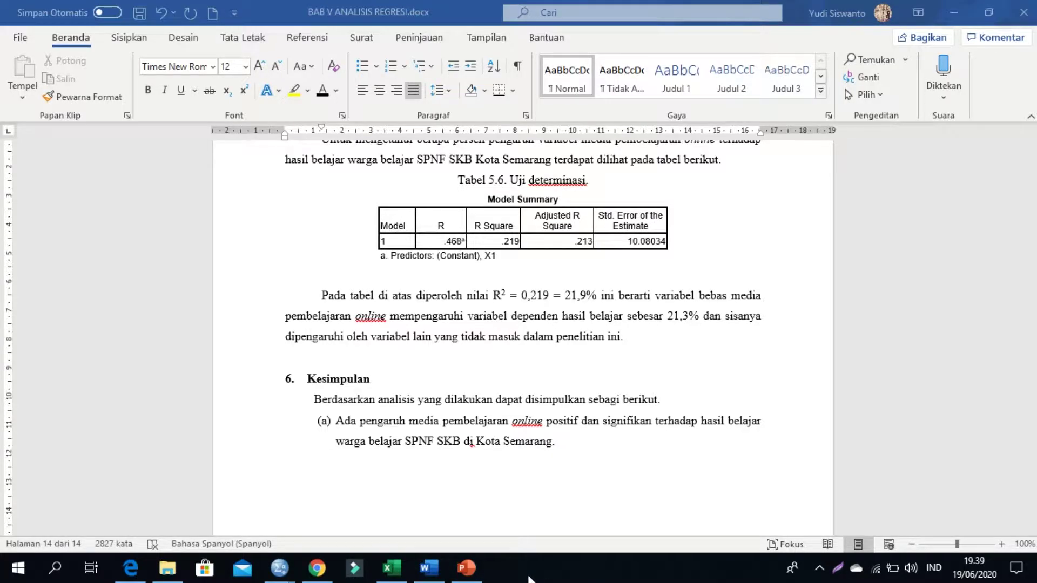